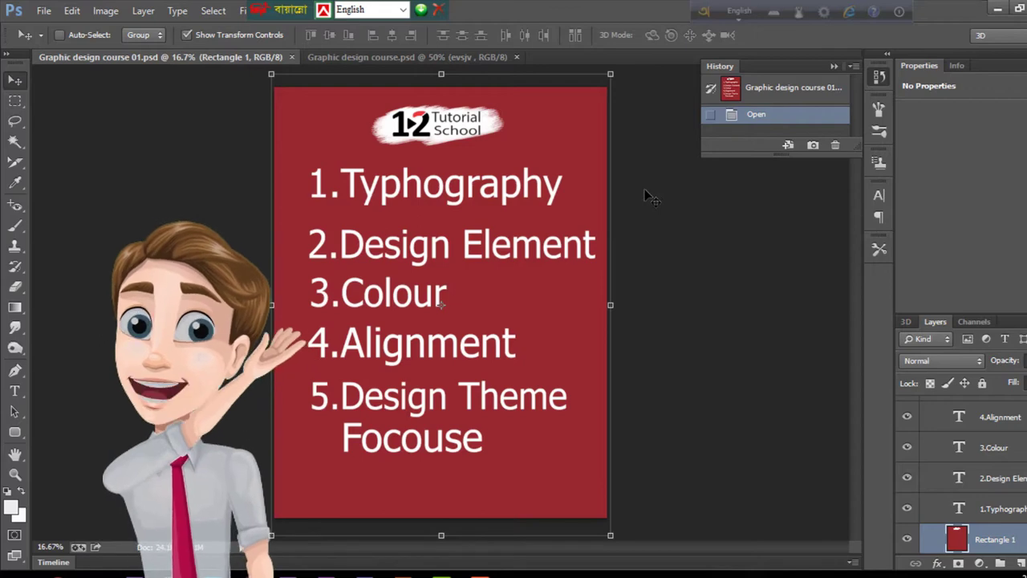
Step: Scroll the Layers panel down to reach the Typhography group's layers
scroll(1000, 479, "down", 4)
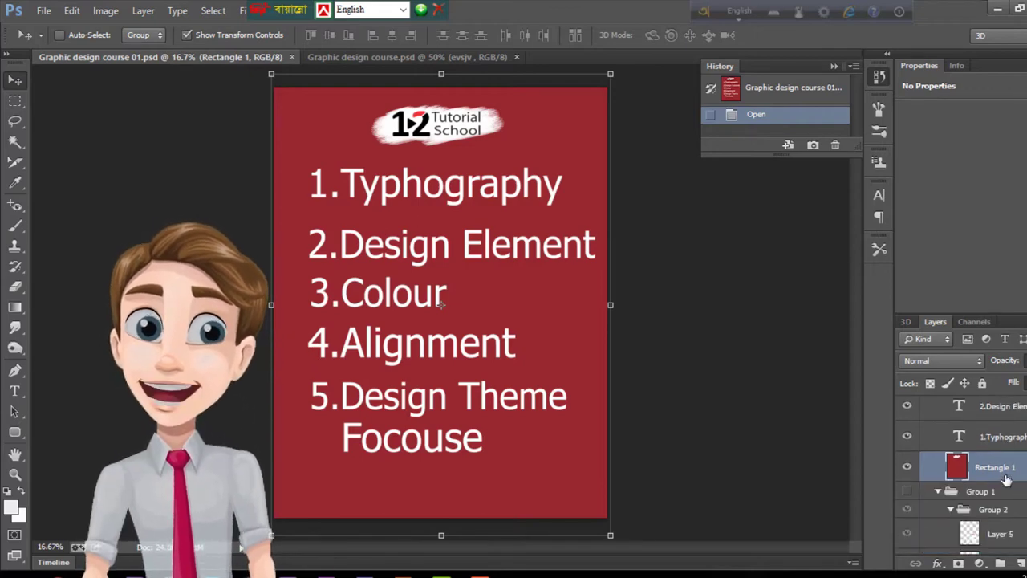
scroll(1000, 479, "down", 5)
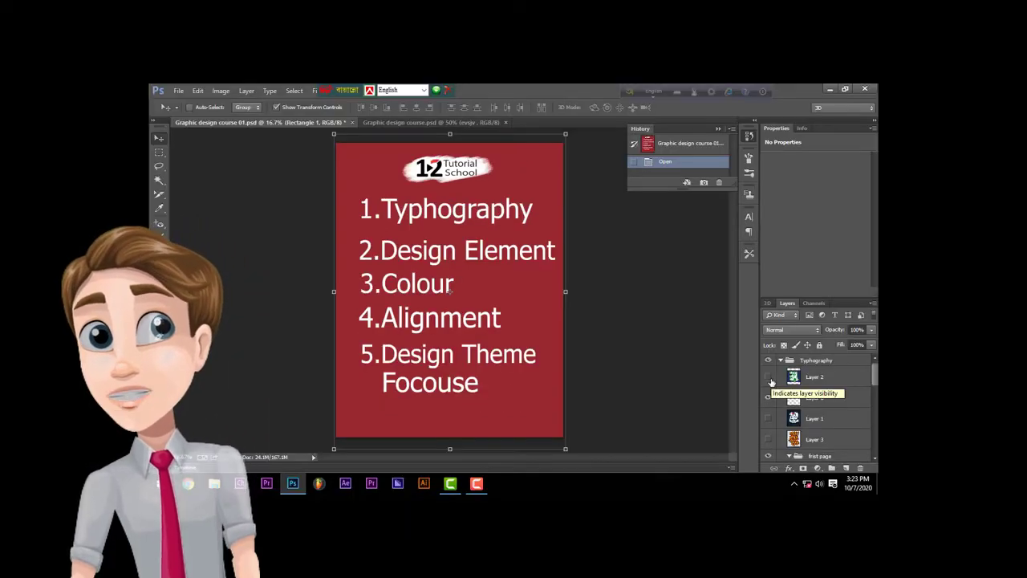
scroll(771, 382, "down", 3)
Step: Turn on Layer 2's green Bengali typography and zoom in to inspect it
left_click(768, 368)
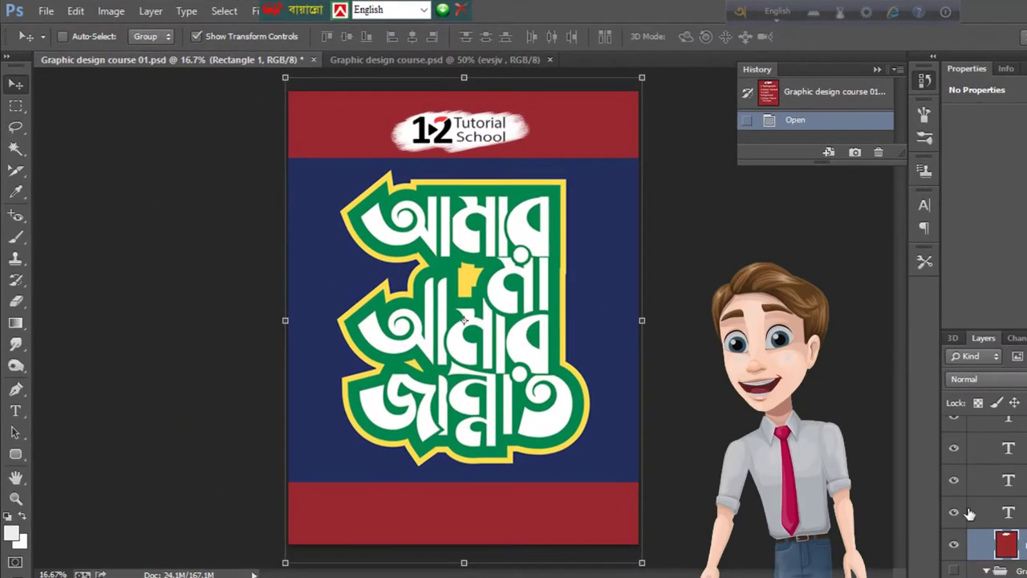
scroll(779, 417, "up", 5)
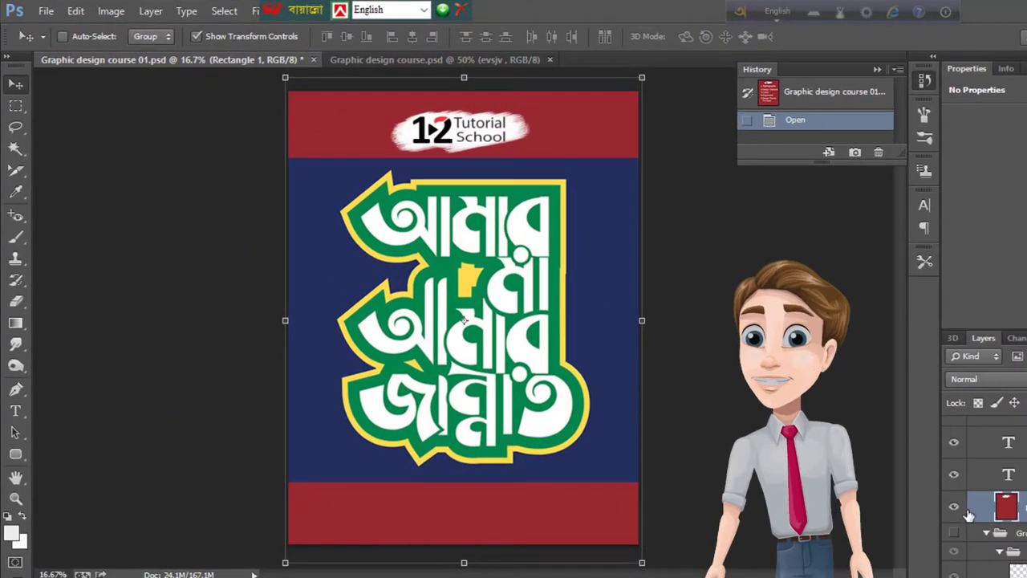
scroll(960, 520, "down", 2)
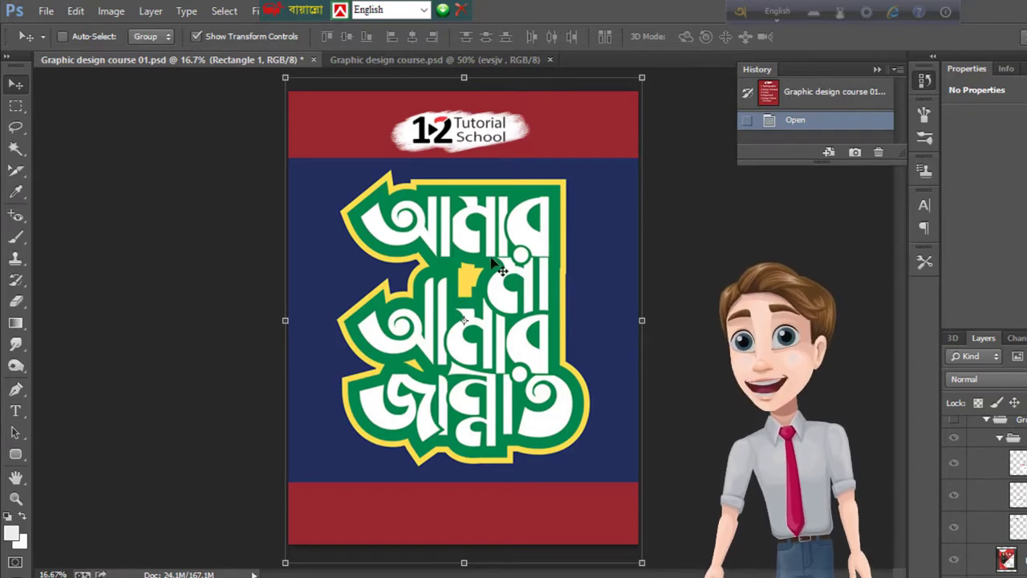
scroll(489, 255, "up", 1)
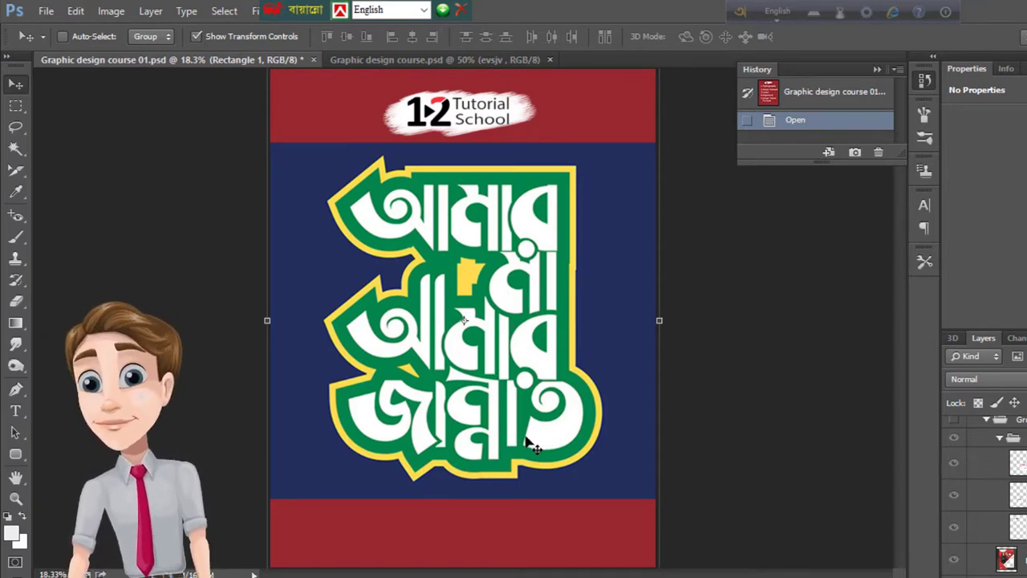
scroll(520, 245, "up", 2)
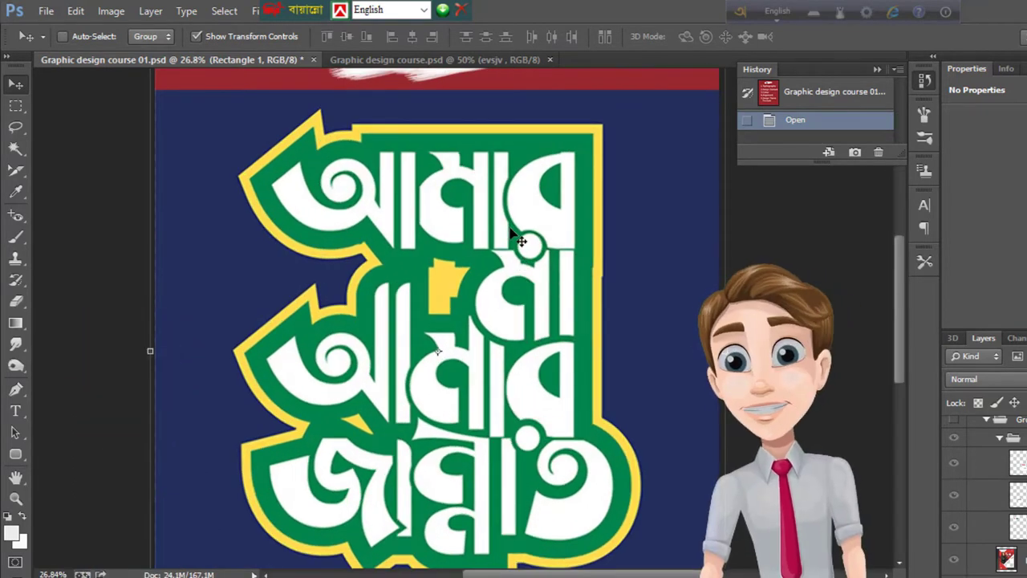
scroll(469, 205, "down", 2)
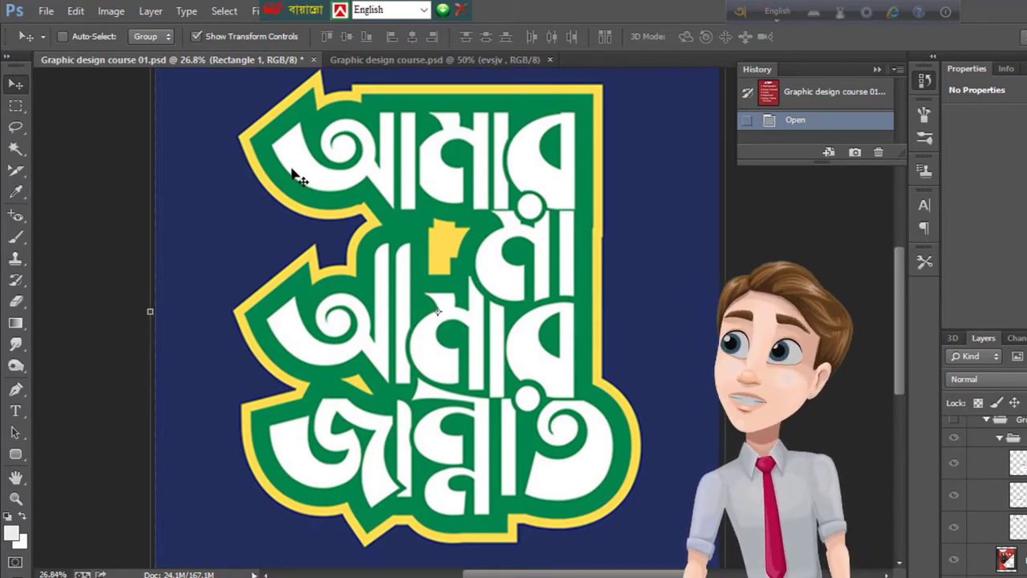
Step: Zoom around the green artwork further, then turn on Layer 1's navy white-lettering ad beneath it
scroll(418, 145, "down", 1)
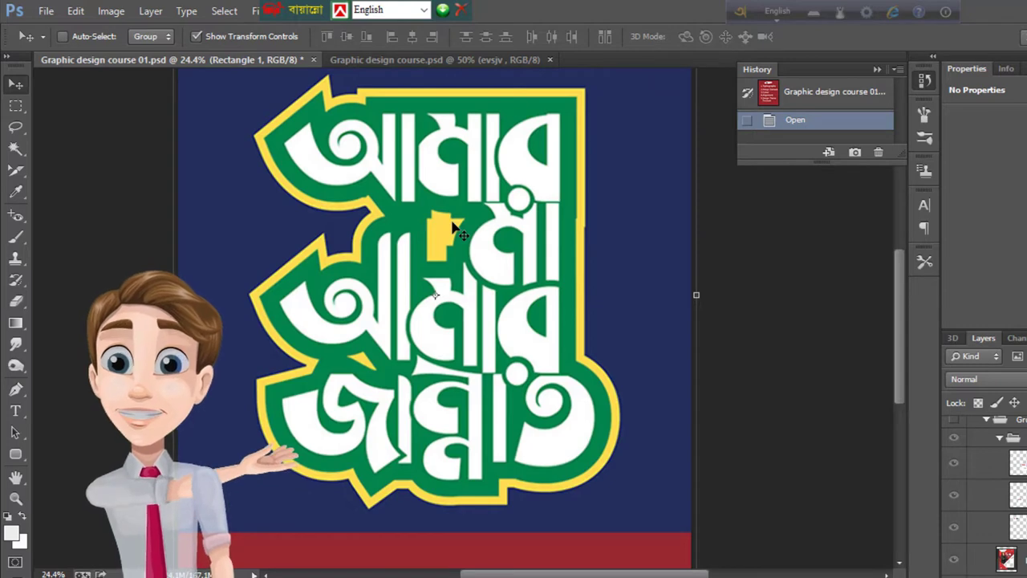
scroll(454, 222, "down", 1)
scroll(454, 224, "up", 2)
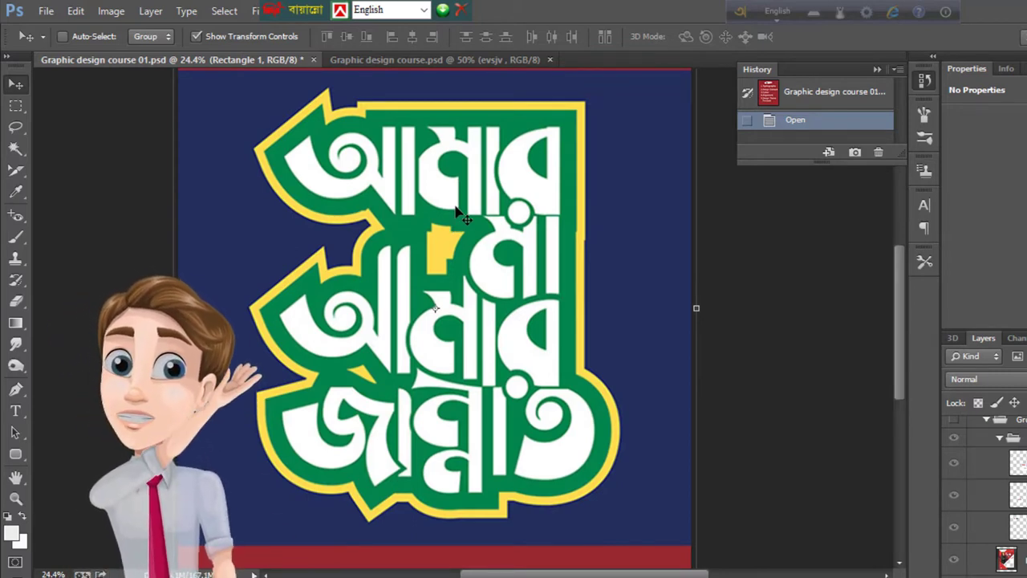
scroll(458, 218, "down", 2)
scroll(462, 225, "up", 3)
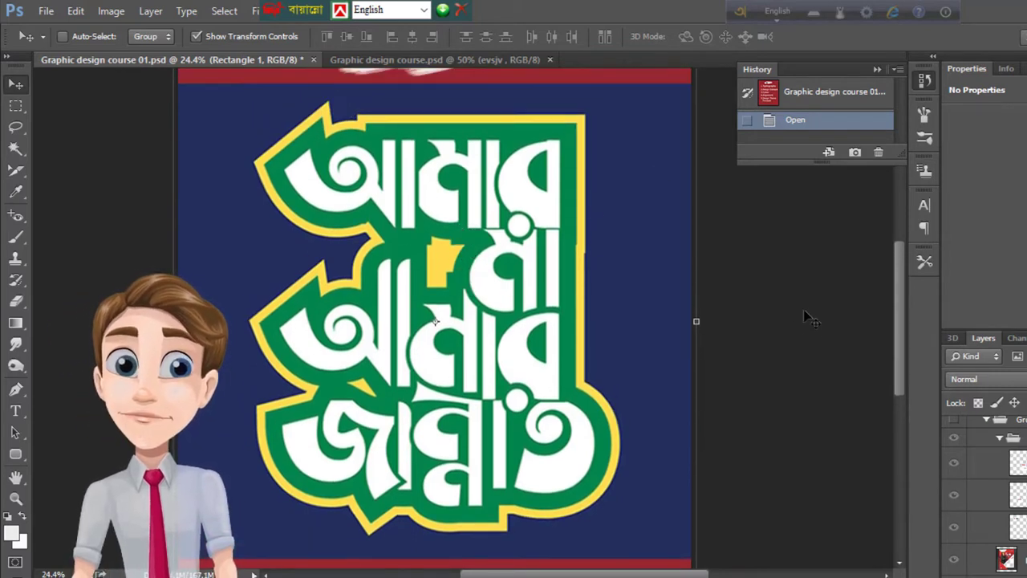
scroll(973, 468, "down", 2)
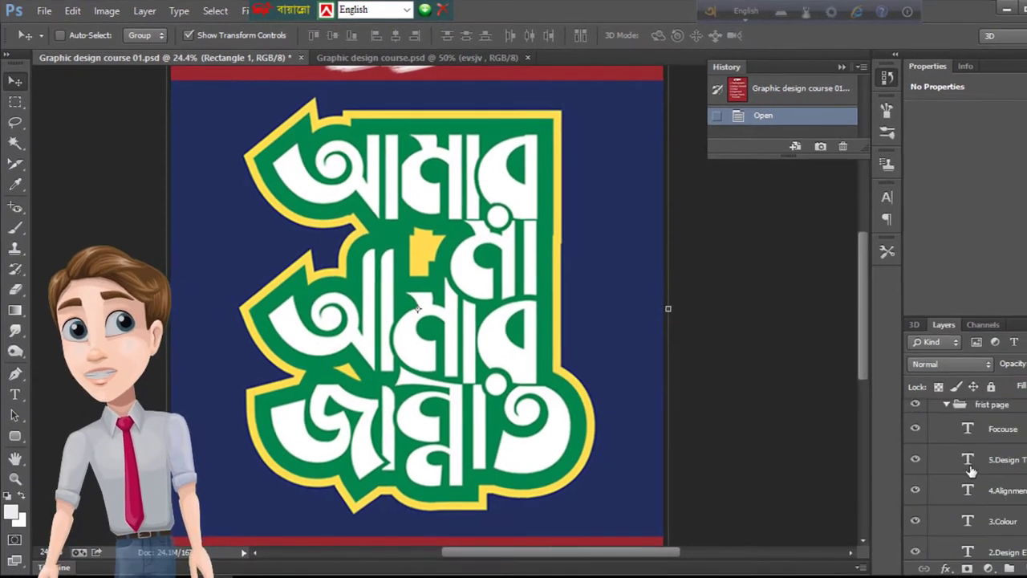
scroll(971, 470, "up", 4)
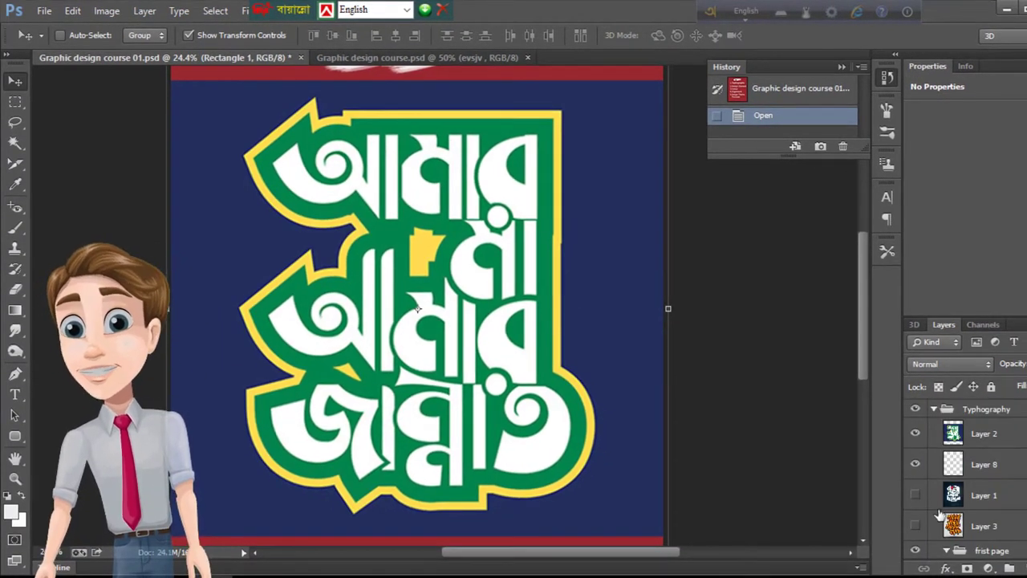
left_click(916, 496)
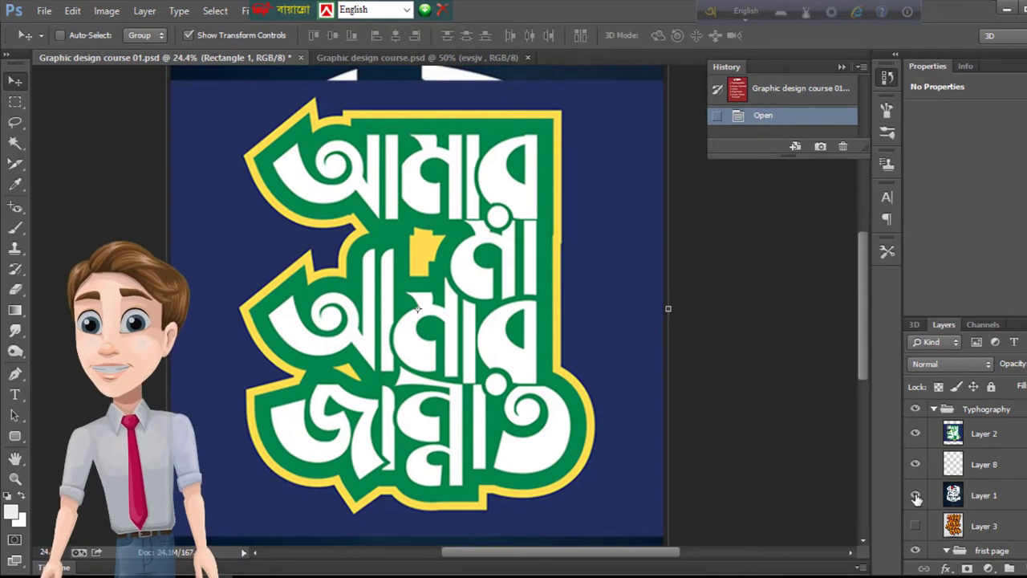
Step: Hide Layer 2's green typography and zoom in on the navy Layer 1 poster
left_click(915, 433)
scroll(520, 237, "up", 2)
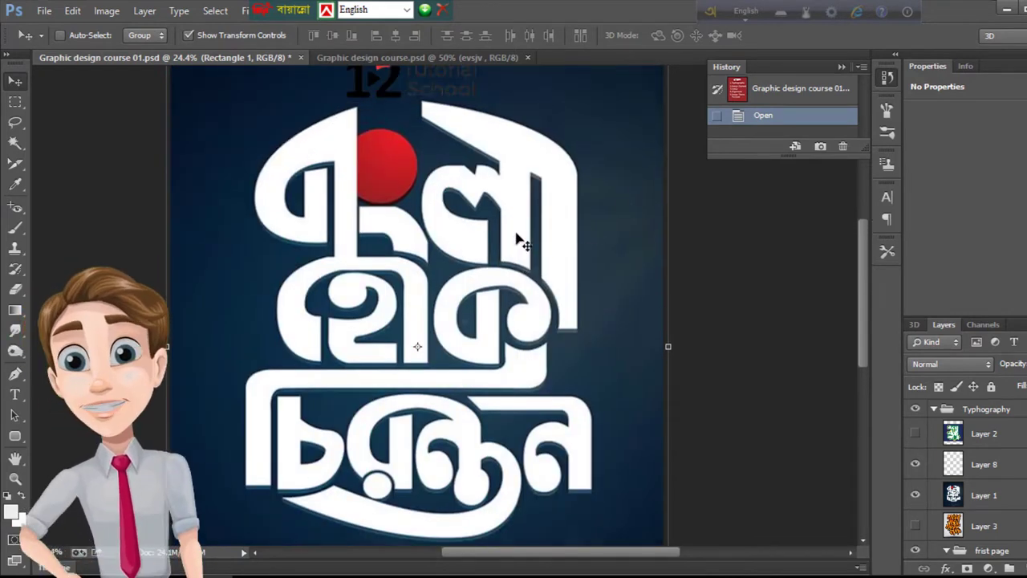
scroll(520, 238, "up", 1)
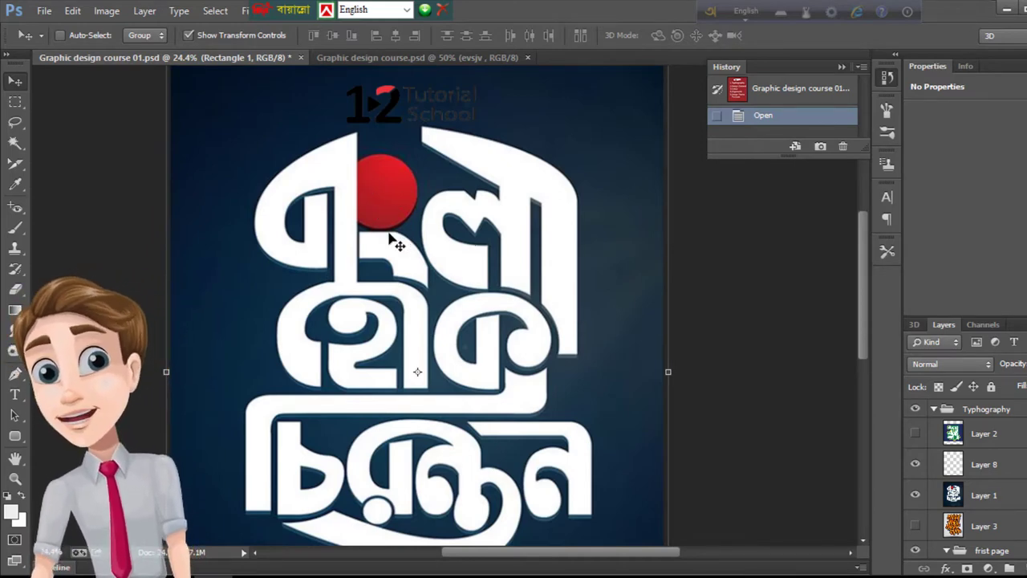
scroll(398, 241, "down", 1)
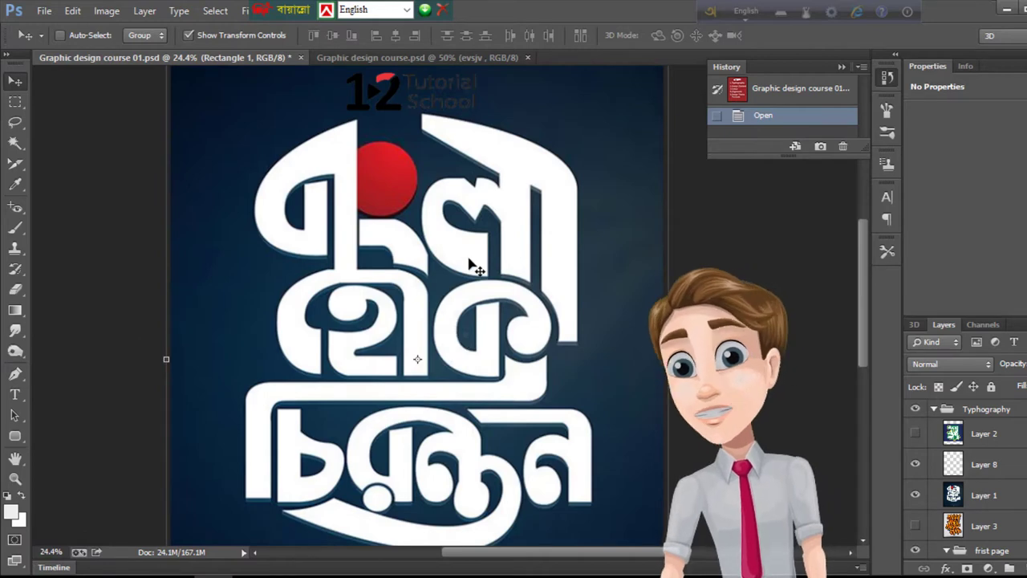
scroll(471, 262, "down", 1)
scroll(471, 263, "down", 1)
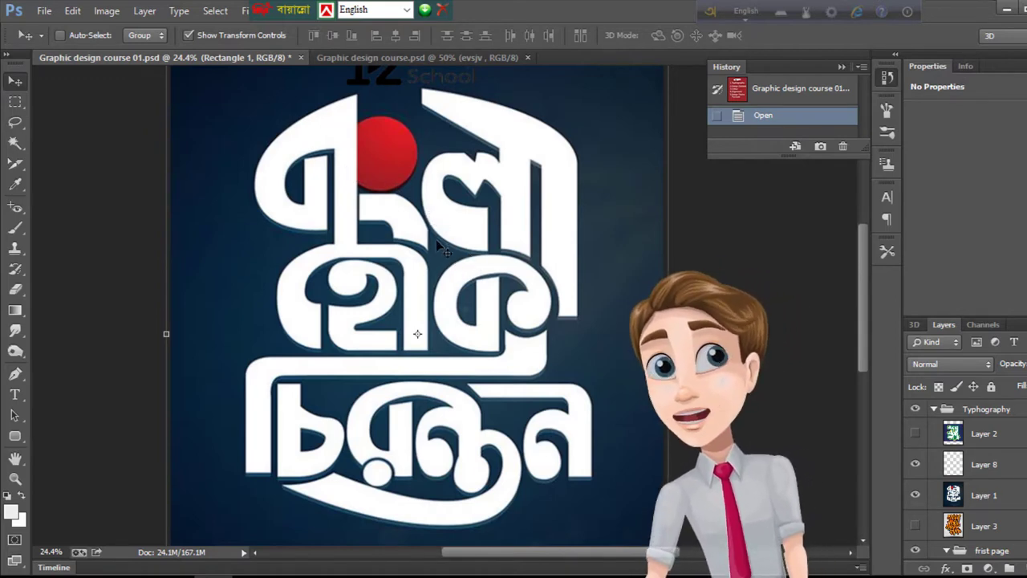
scroll(434, 237, "down", 1)
scroll(432, 223, "up", 2)
scroll(431, 223, "up", 2)
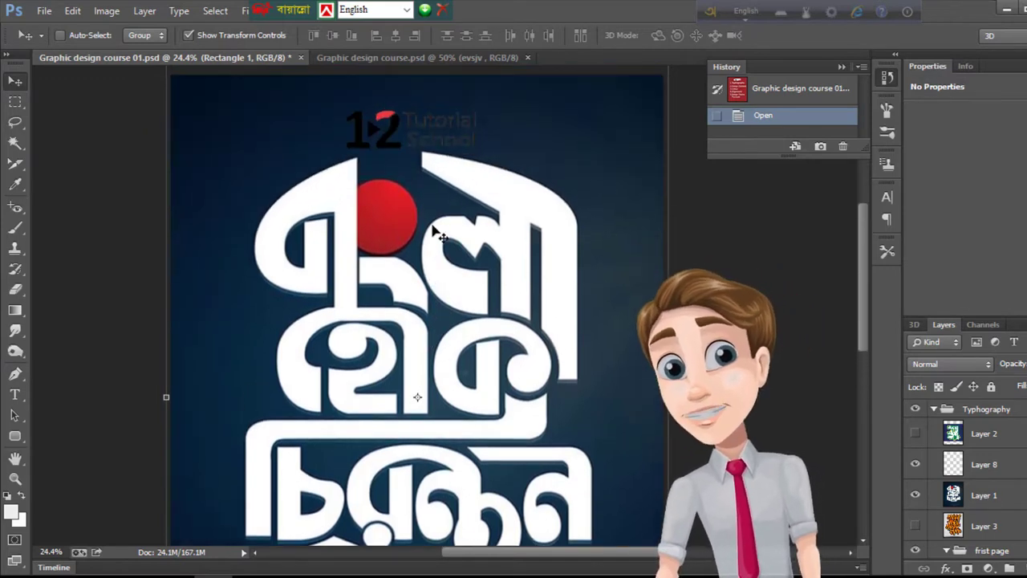
Step: Zoom in and out across the navy poster's white lettering, red dot and 12 Tutorial School logo
scroll(551, 241, "down", 1)
scroll(511, 243, "up", 1)
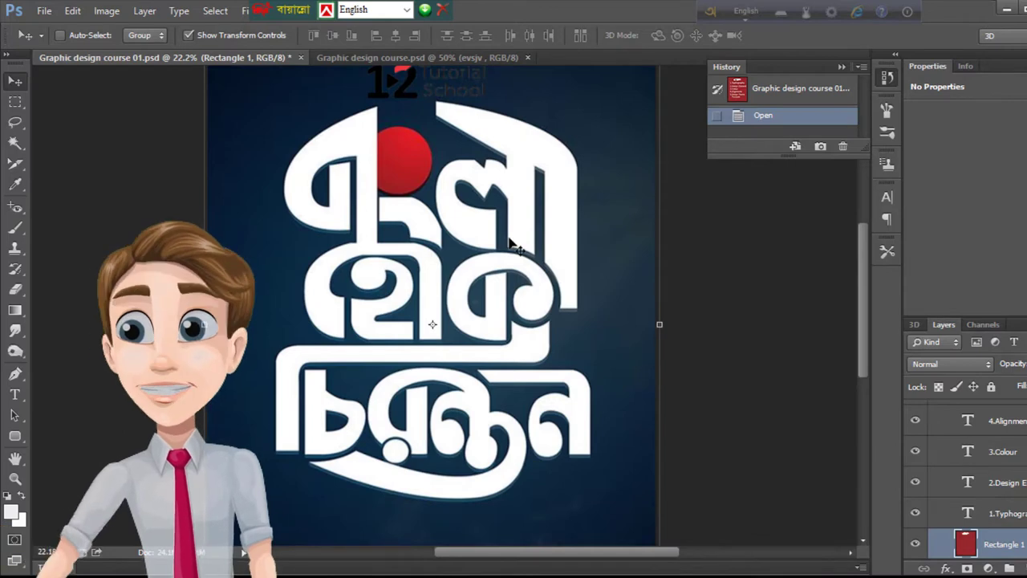
scroll(531, 292, "down", 1)
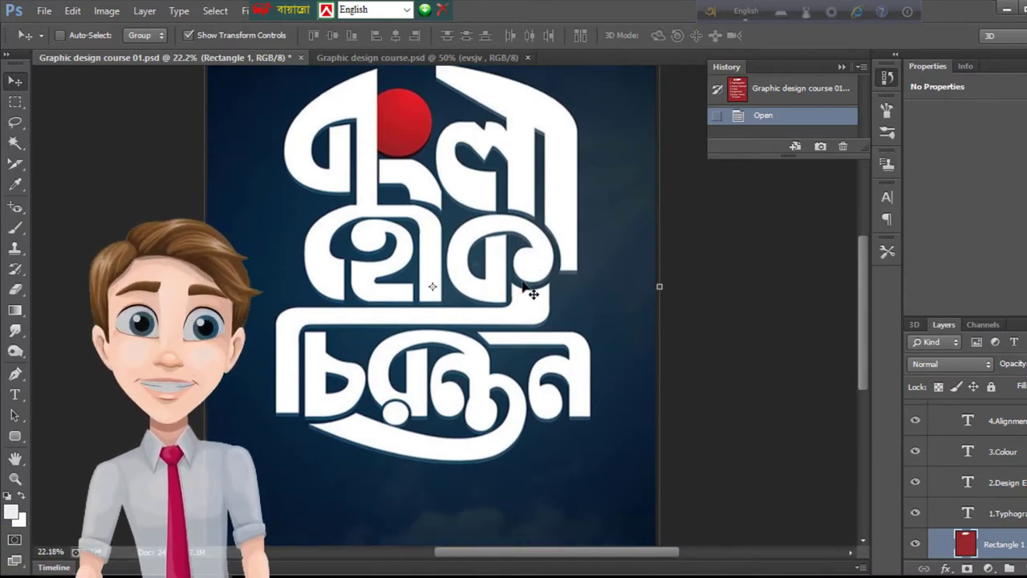
scroll(497, 233, "down", 1)
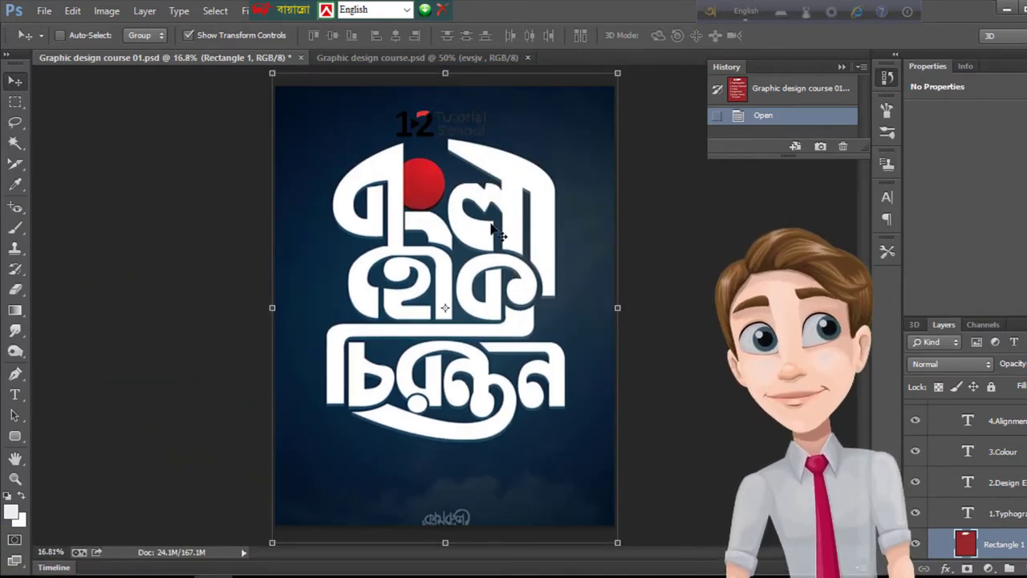
scroll(496, 231, "up", 2)
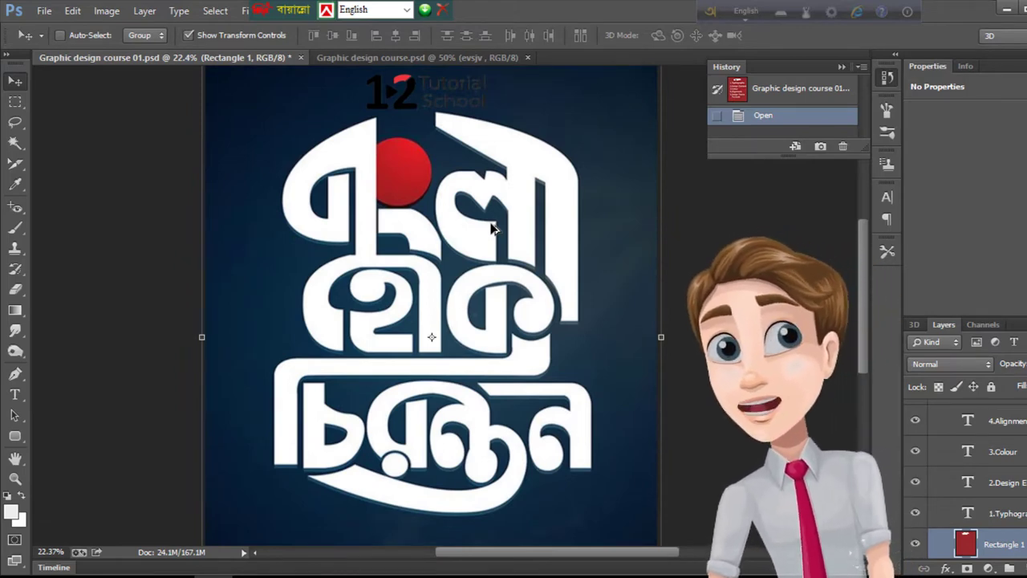
scroll(495, 232, "down", 1)
scroll(496, 231, "up", 3)
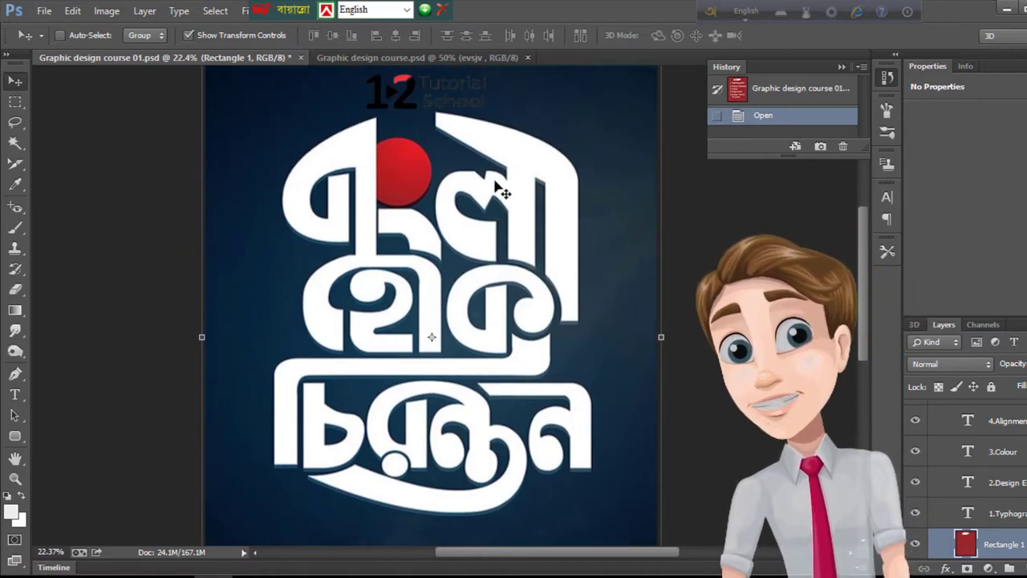
scroll(525, 224, "down", 1)
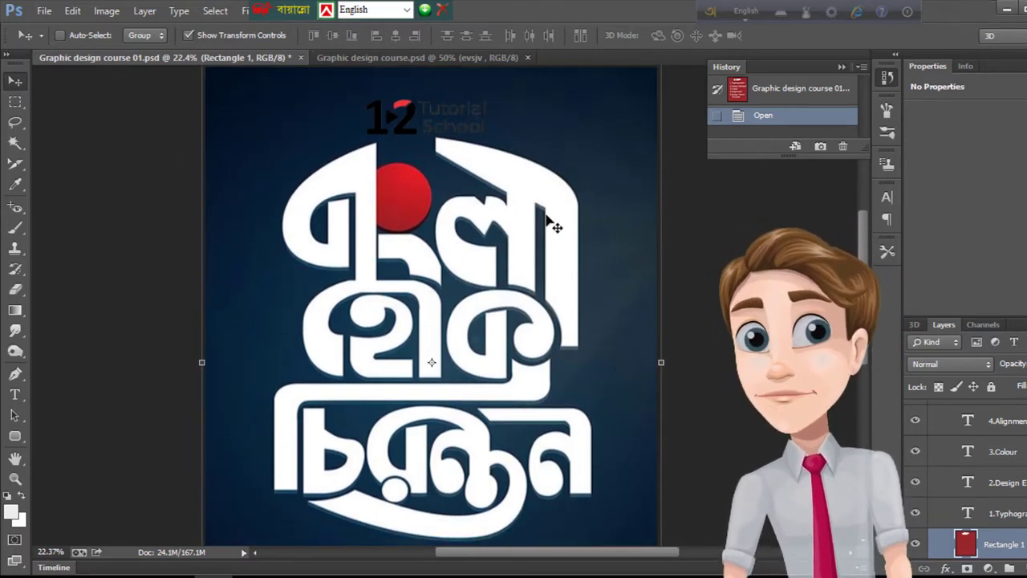
scroll(550, 223, "down", 1)
scroll(969, 479, "up", 5)
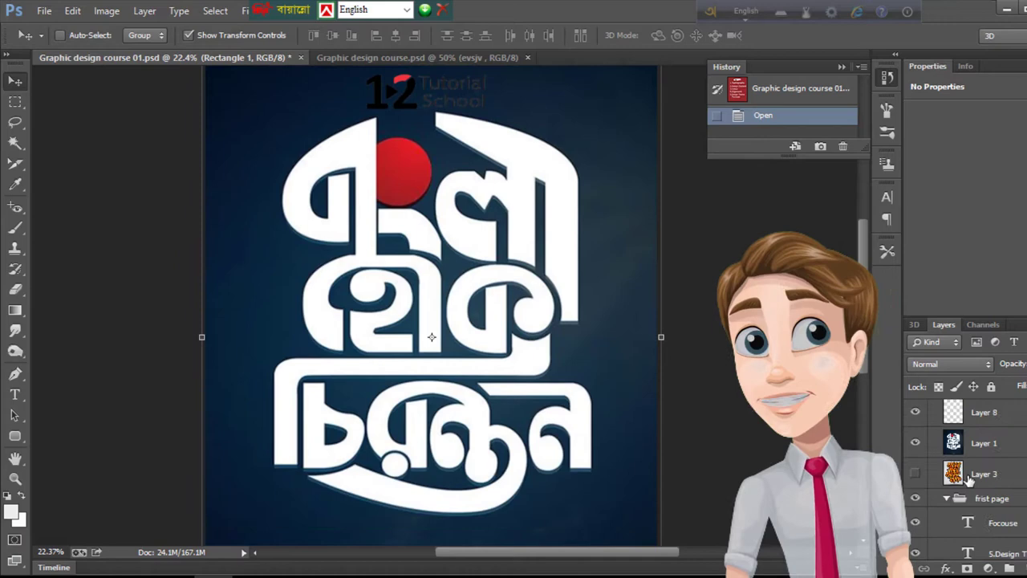
left_click(915, 442)
left_click(915, 473)
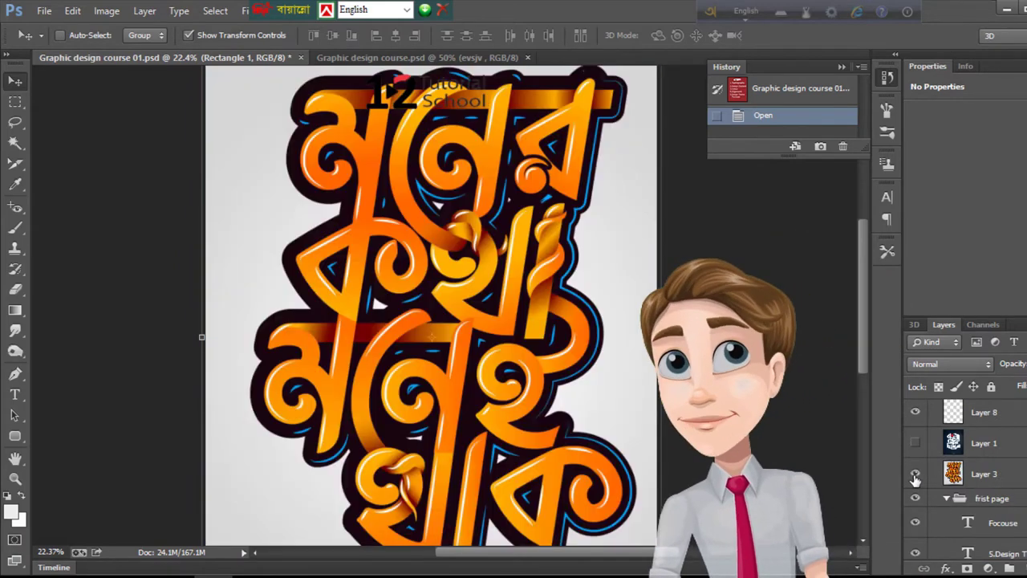
scroll(459, 266, "up", 2)
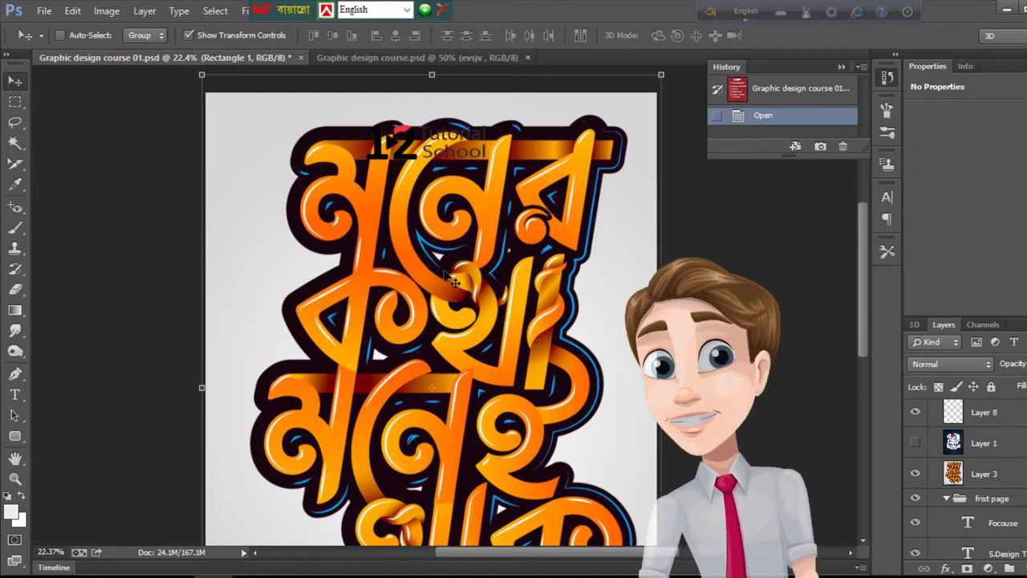
left_click_drag(458, 270, 459, 298)
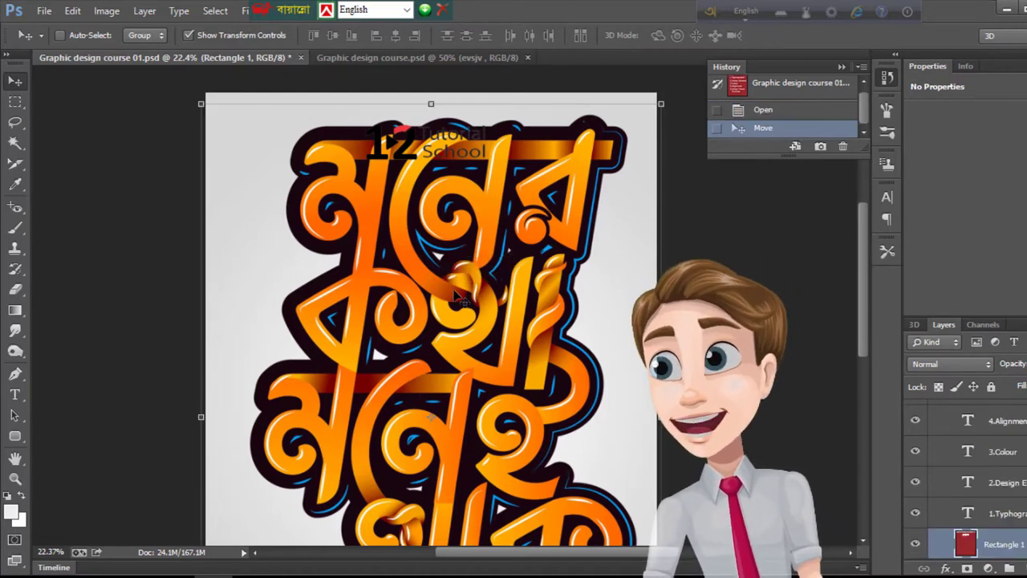
scroll(992, 473, "up", 4)
left_click(984, 455)
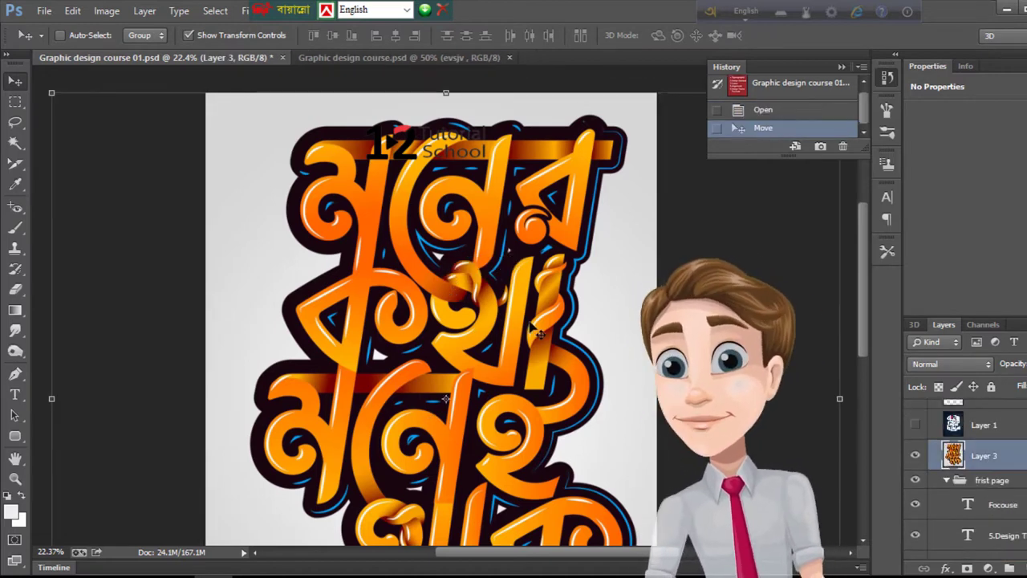
left_click_drag(533, 329, 518, 276)
scroll(542, 345, "down", 5)
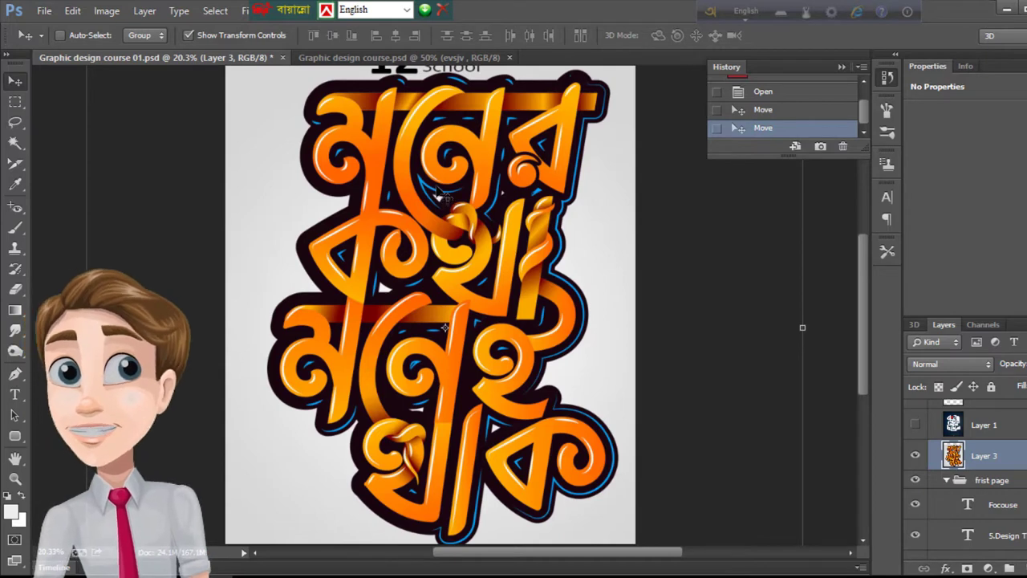
scroll(438, 192, "up", 2)
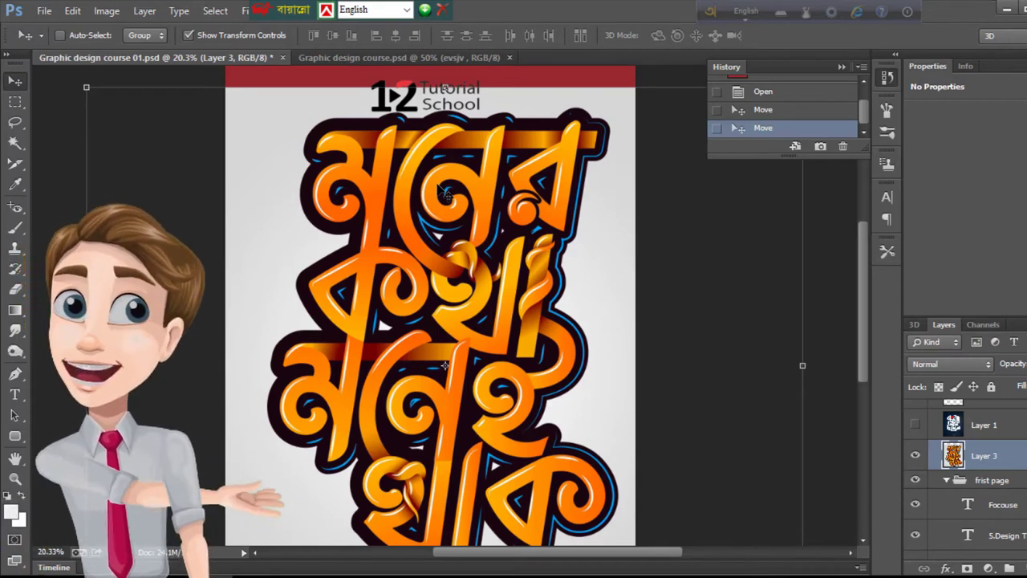
scroll(443, 191, "down", 1)
scroll(446, 195, "down", 2)
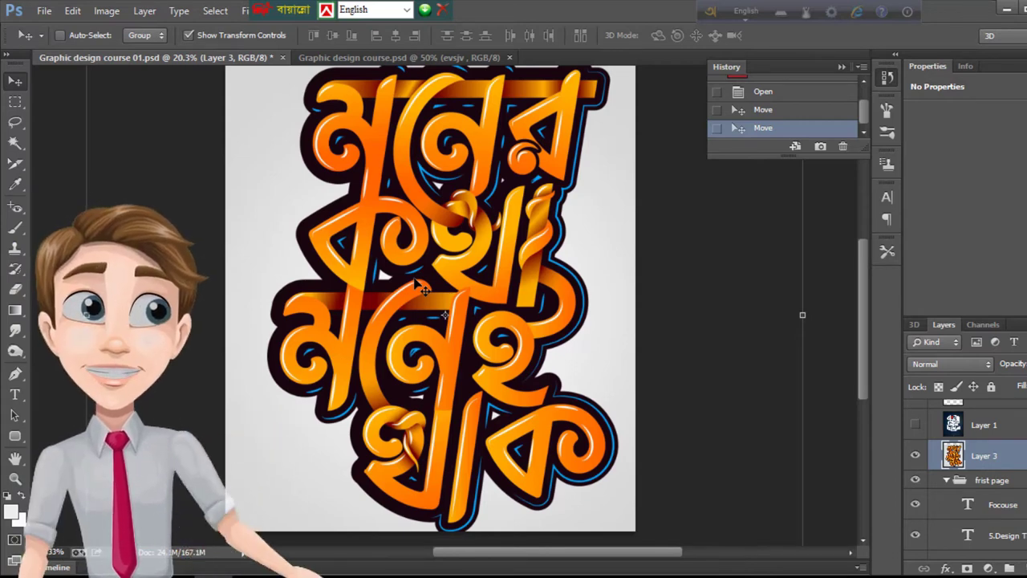
scroll(987, 426, "up", 3)
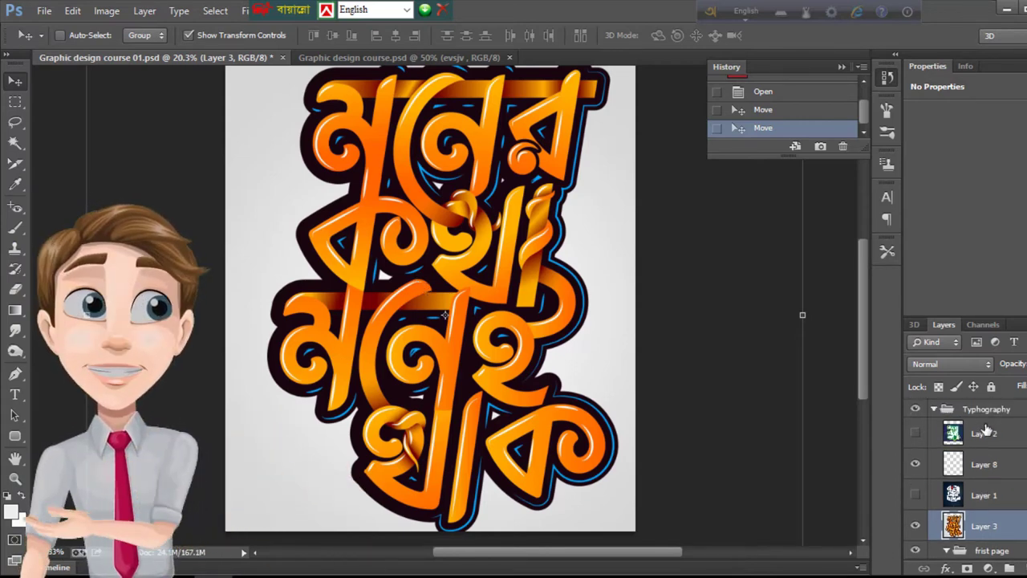
Step: Show Layer 1's blue Bengali lettering and hide Layer 3's orange lettering
left_click(916, 495)
left_click(916, 527)
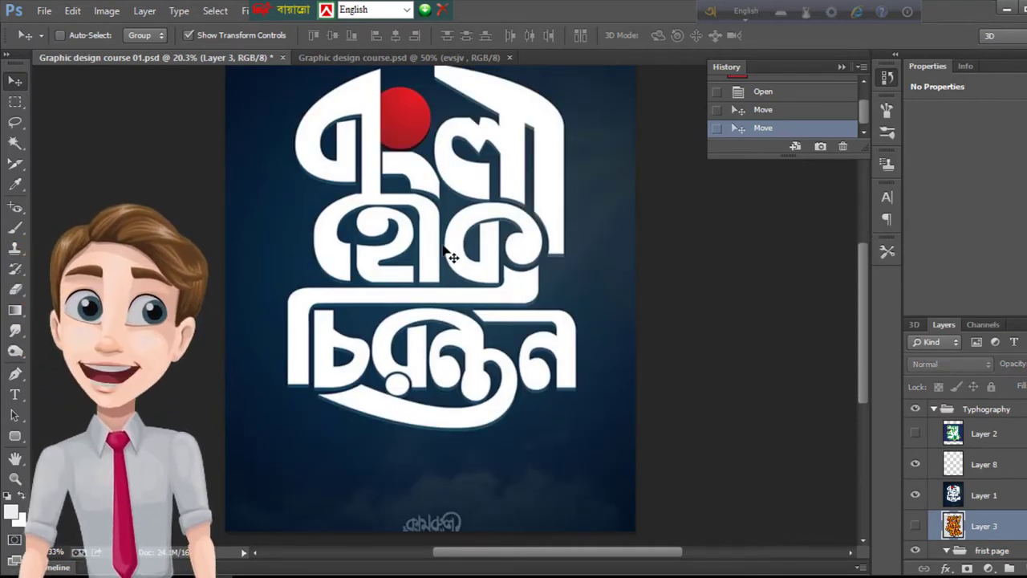
scroll(449, 255, "down", 2)
scroll(449, 255, "down", 2)
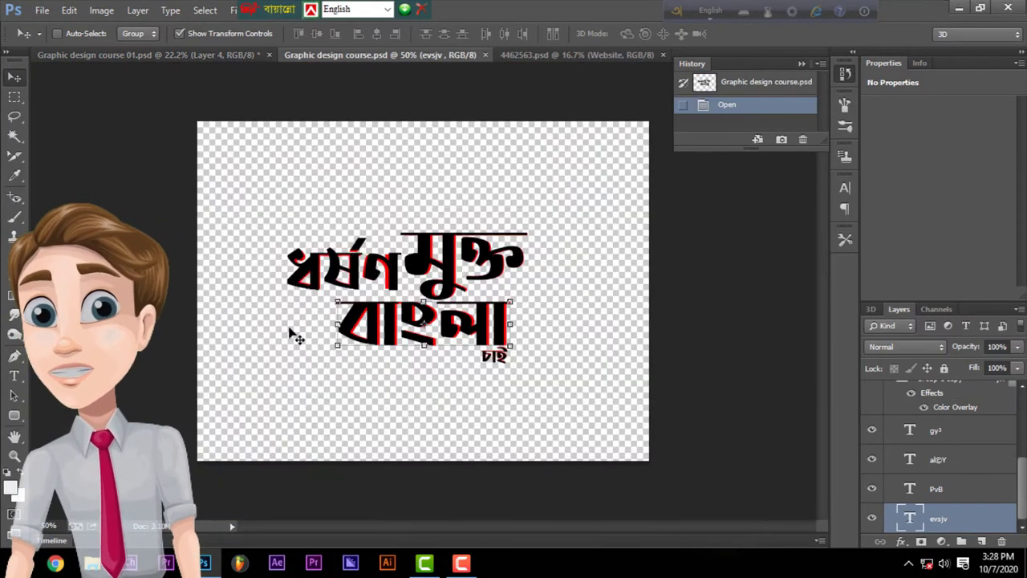
Step: Switch through the document tabs to the blue business flyer 4462563.psd and zoom on it
left_click(378, 54)
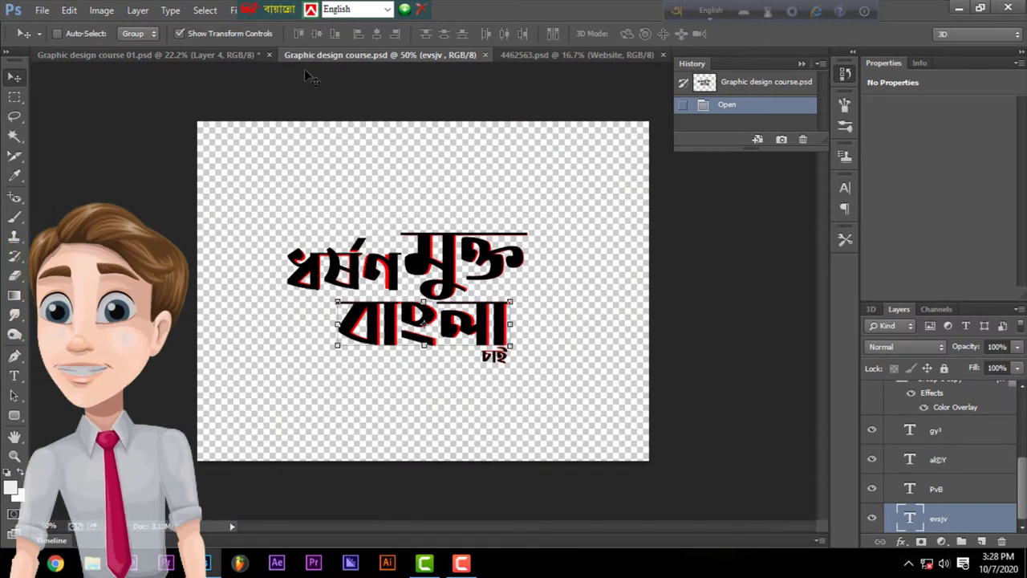
left_click(526, 54)
scroll(357, 393, "up", 2)
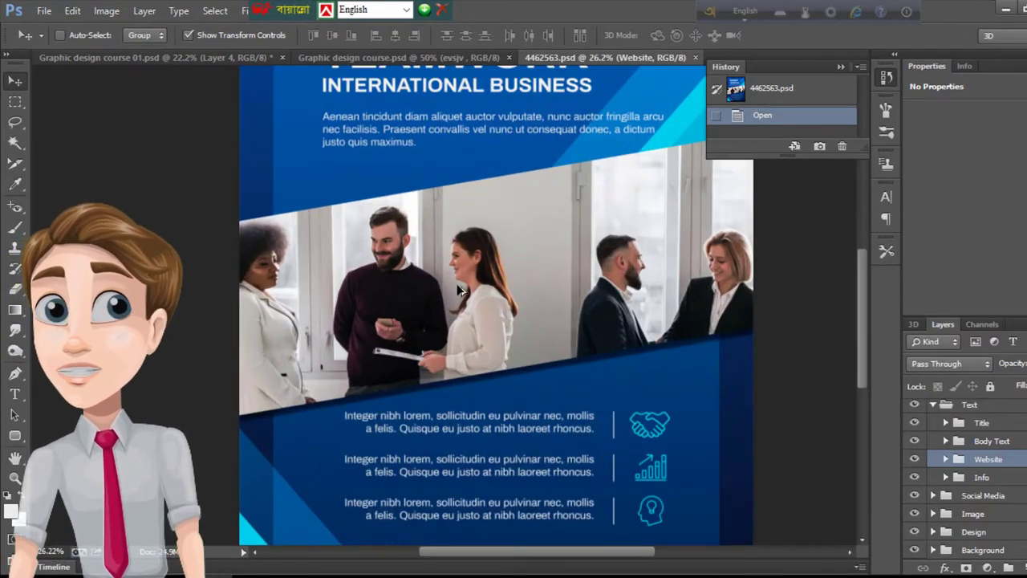
scroll(463, 293, "up", 3)
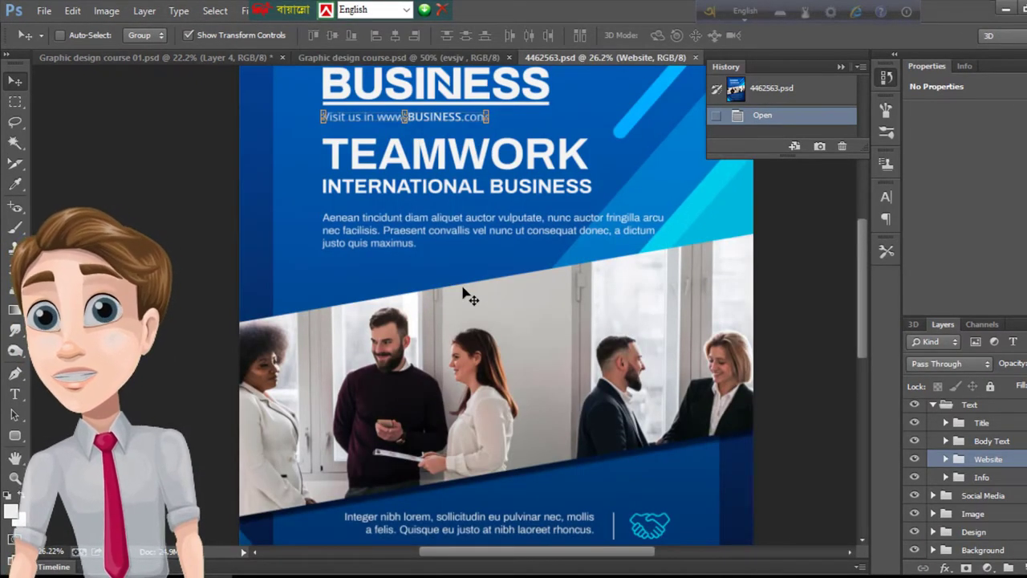
scroll(465, 295, "up", 1)
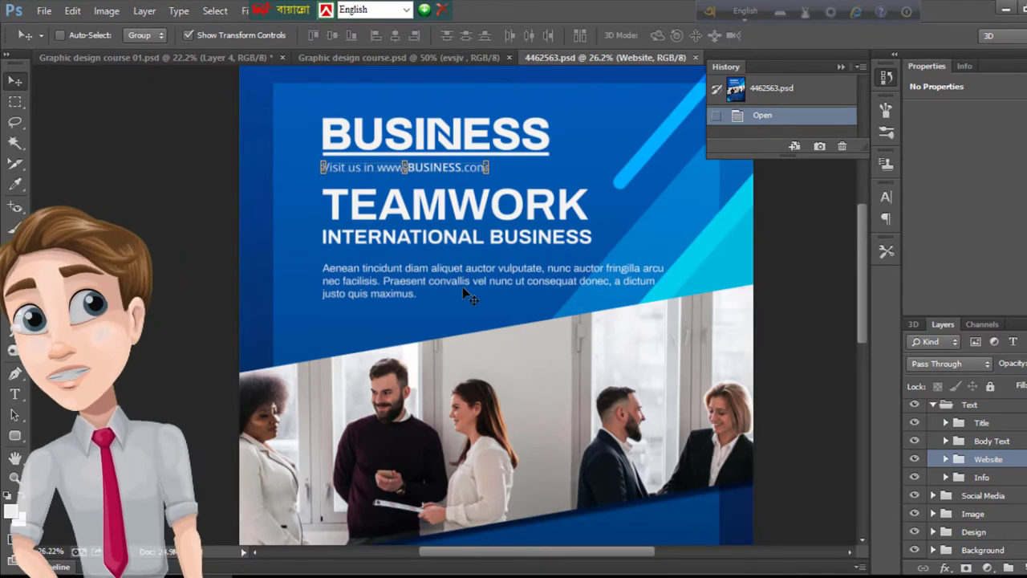
left_click(142, 57)
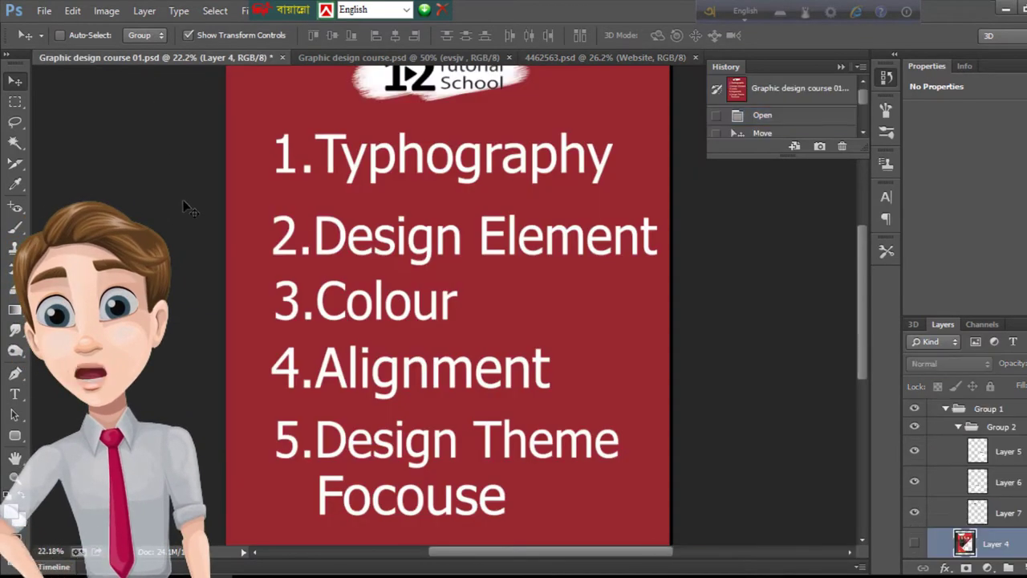
scroll(337, 253, "up", 1)
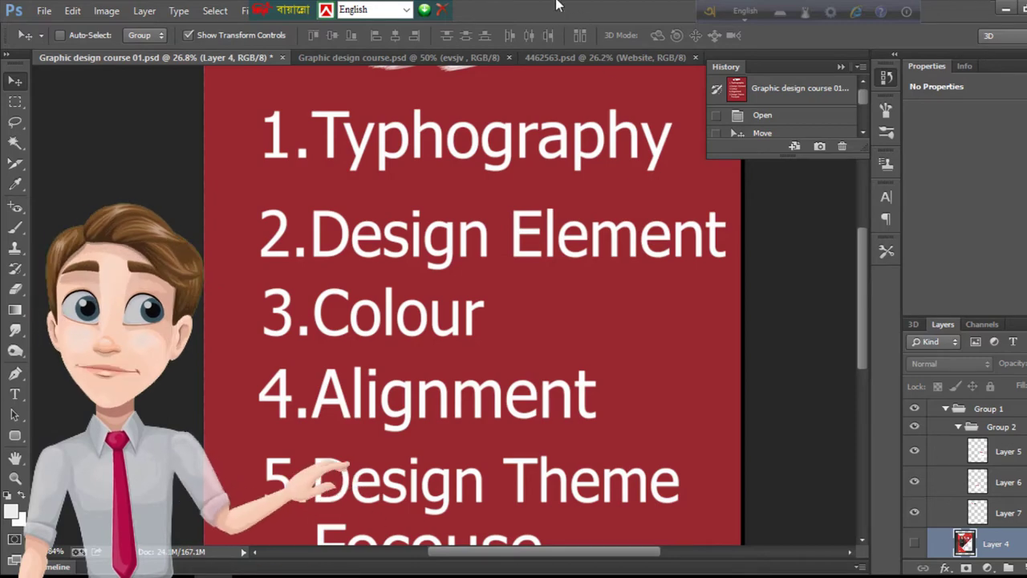
Step: Switch to Graphic design course.psd, then back to 4462563.psd, zooming around the BUSINESS TEAMWORK flyer
left_click(434, 58)
left_click(557, 52)
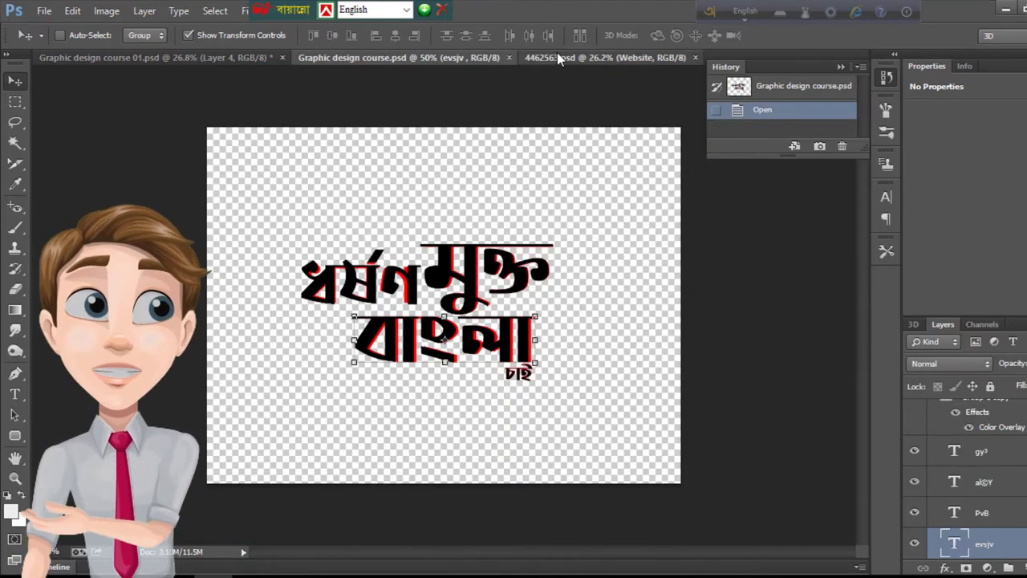
scroll(397, 239, "down", 2)
scroll(396, 244, "up", 2)
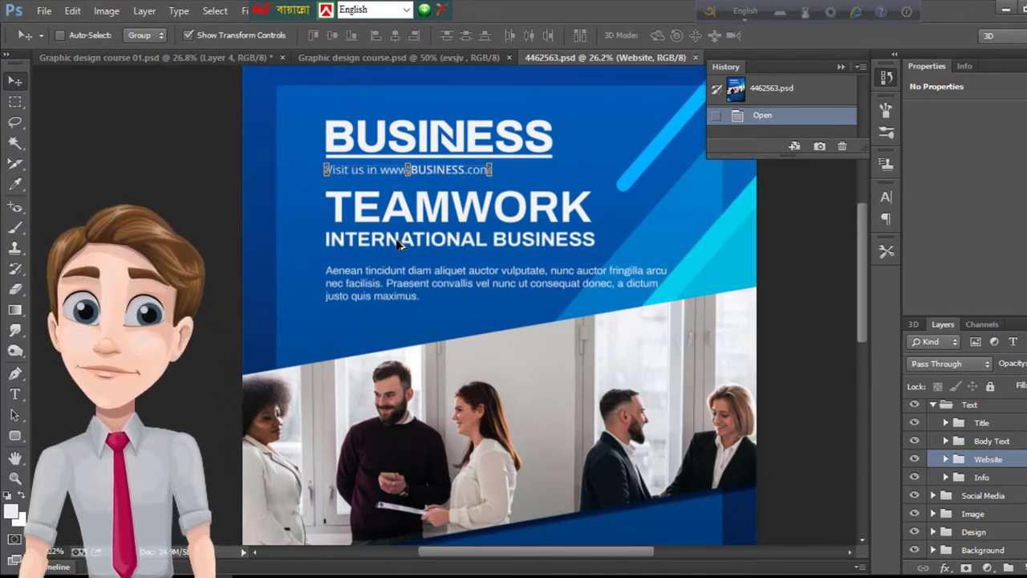
scroll(500, 270, "down", 3)
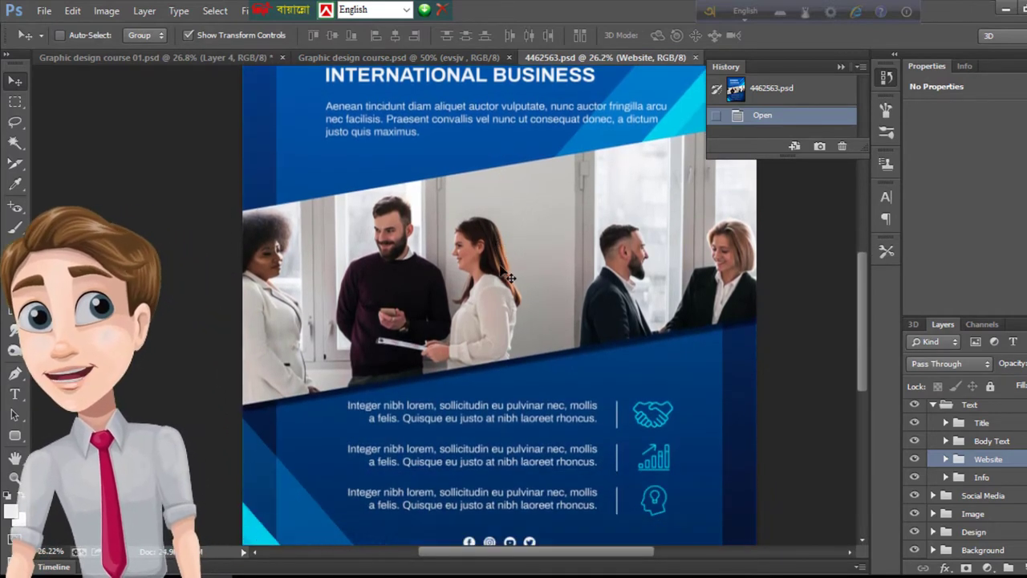
scroll(504, 271, "down", 2)
scroll(540, 370, "up", 2)
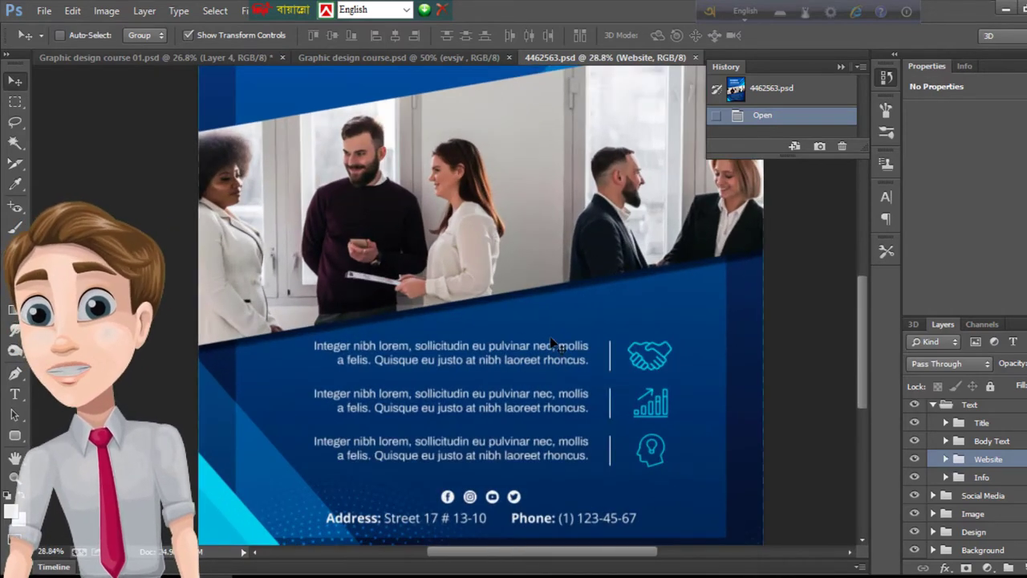
scroll(556, 329, "up", 1)
scroll(556, 321, "up", 3)
scroll(554, 273, "down", 2)
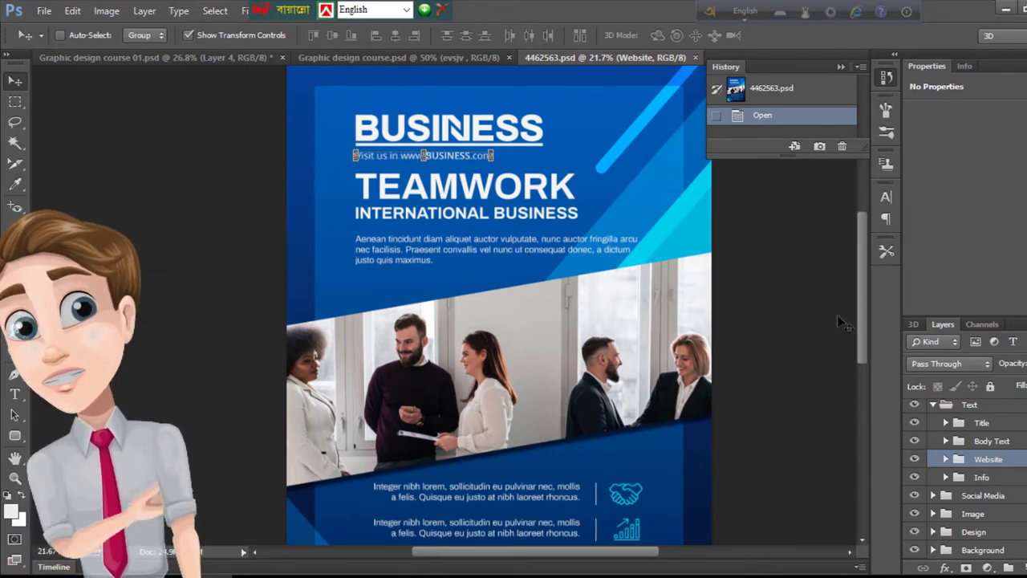
left_click(915, 476)
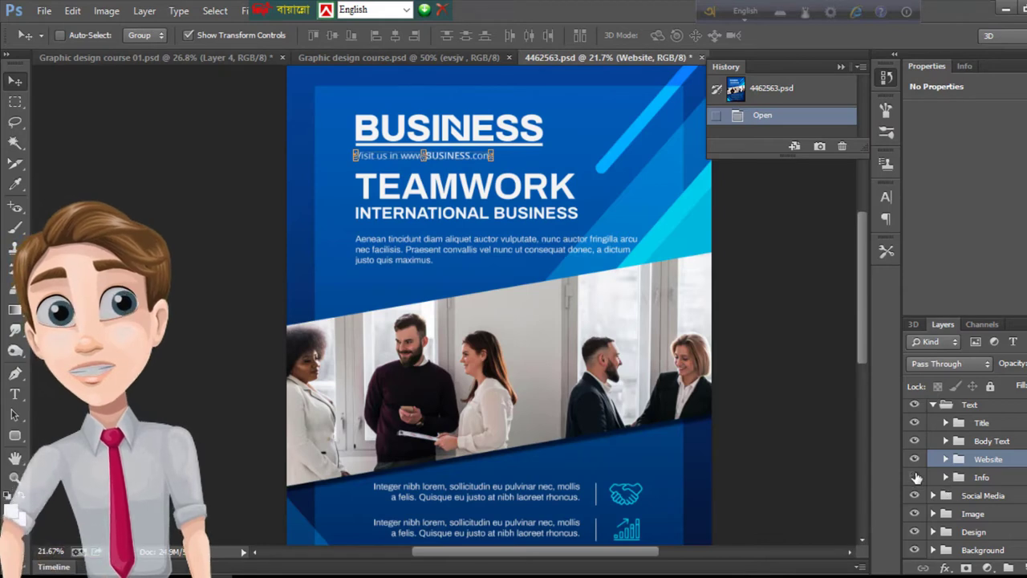
left_click(915, 423)
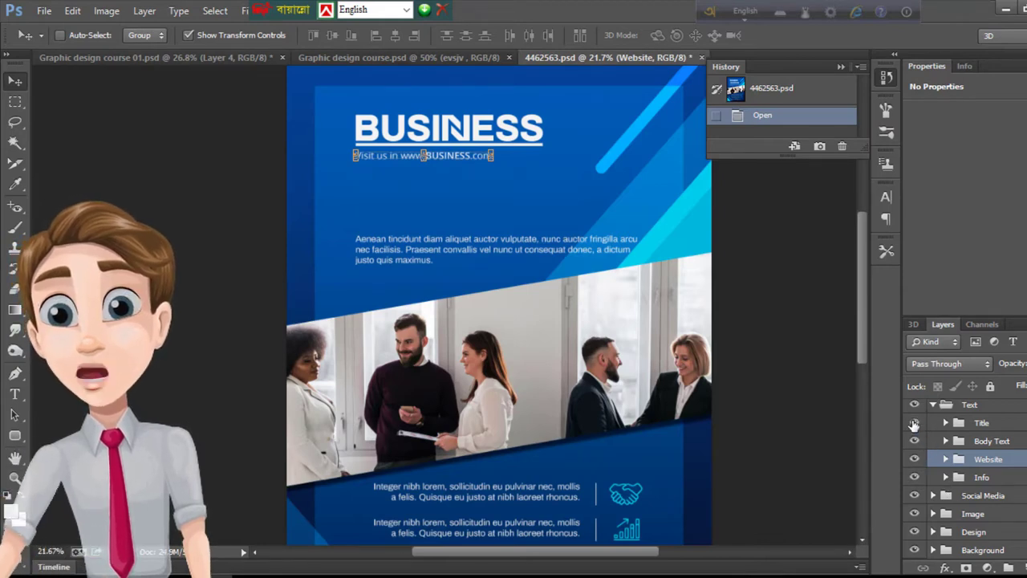
left_click(915, 423)
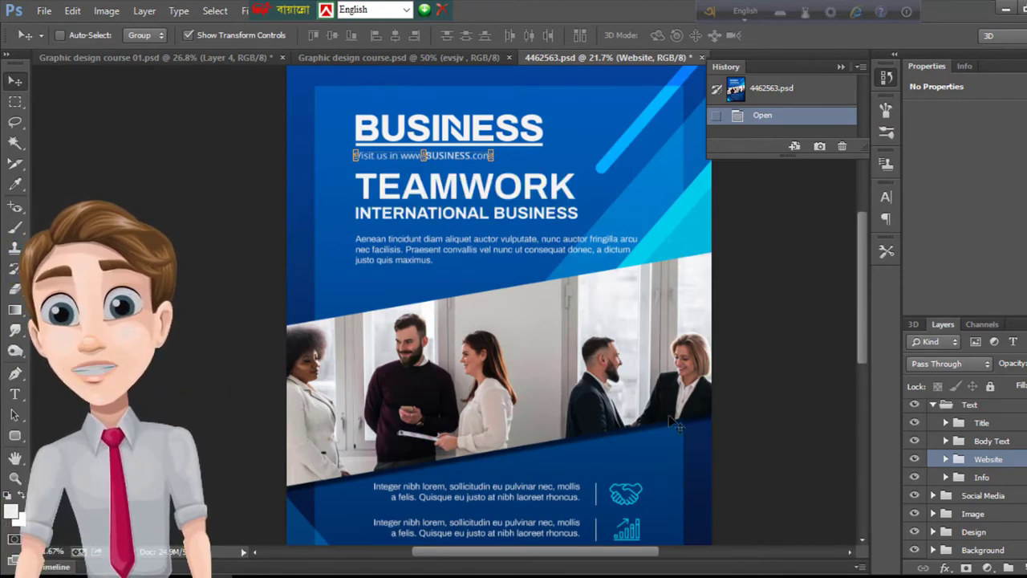
scroll(646, 449, "down", 3)
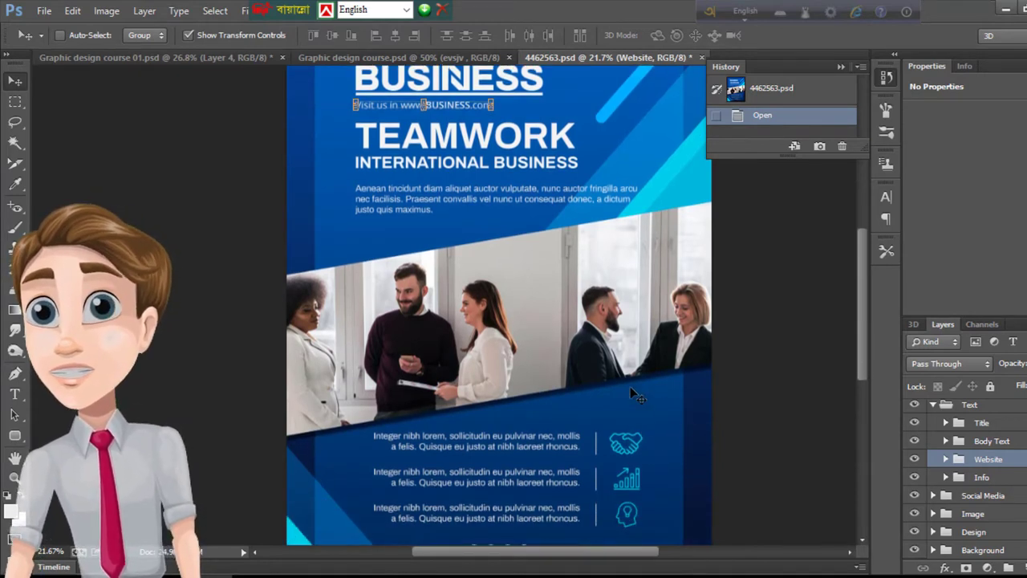
scroll(556, 221, "up", 3)
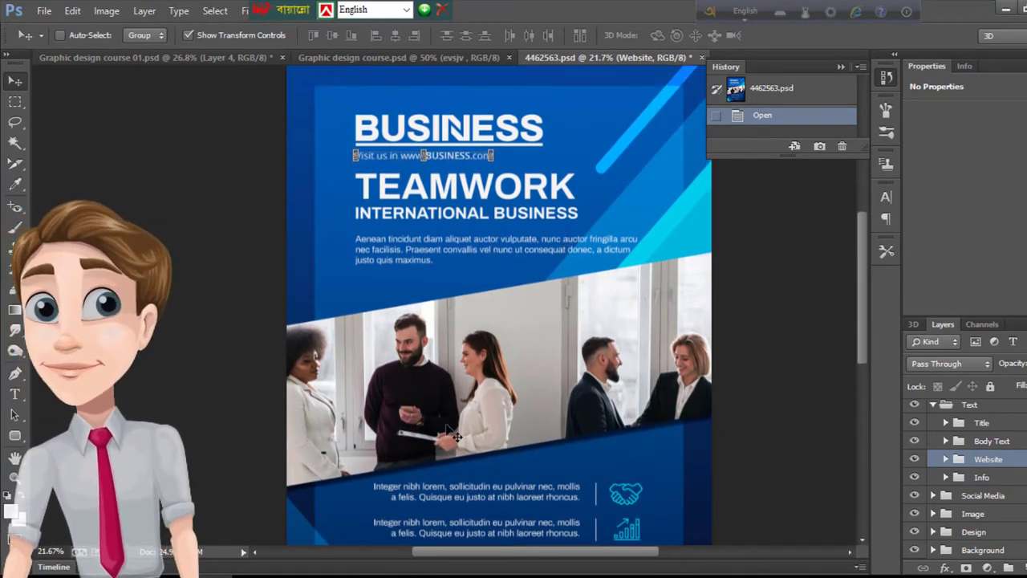
scroll(450, 429, "down", 3)
scroll(472, 391, "down", 5)
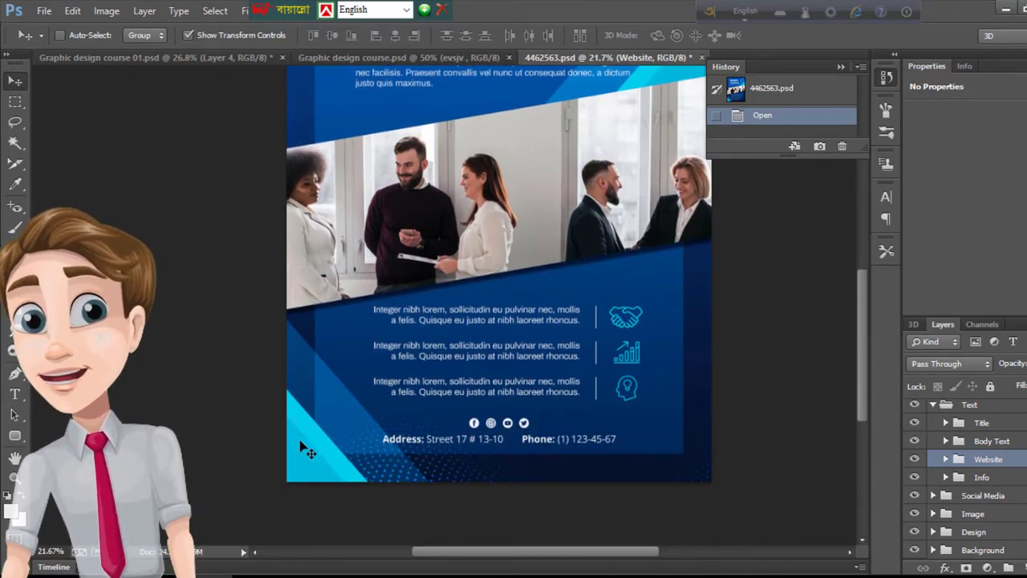
left_click(915, 531)
scroll(738, 348, "down", 2)
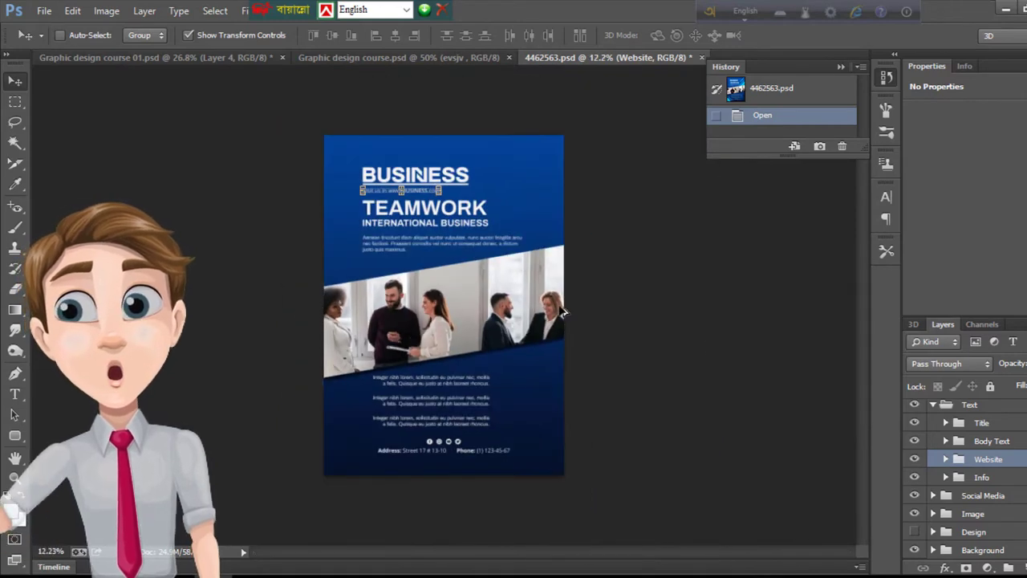
key("ctrl+0")
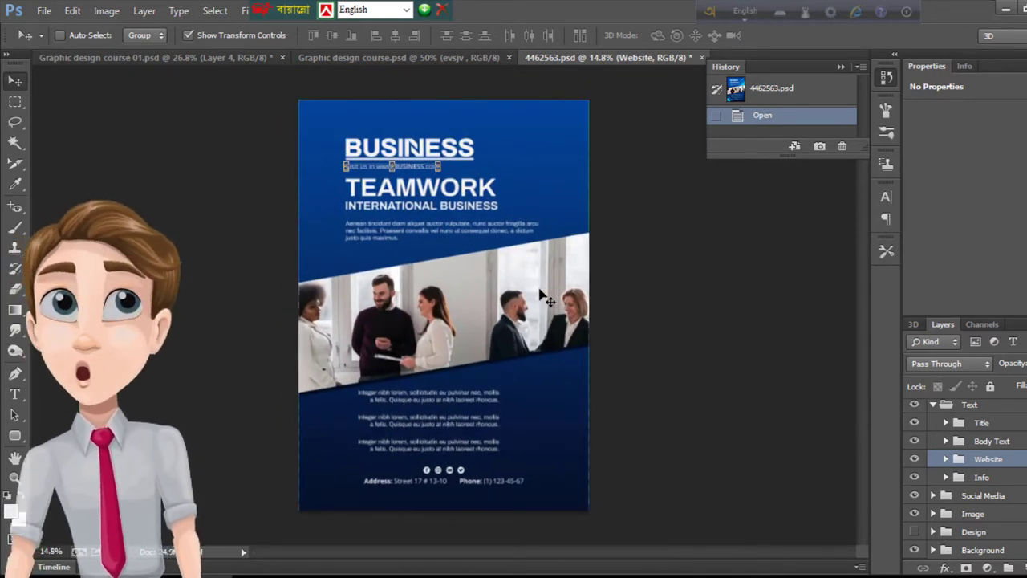
left_click(915, 532)
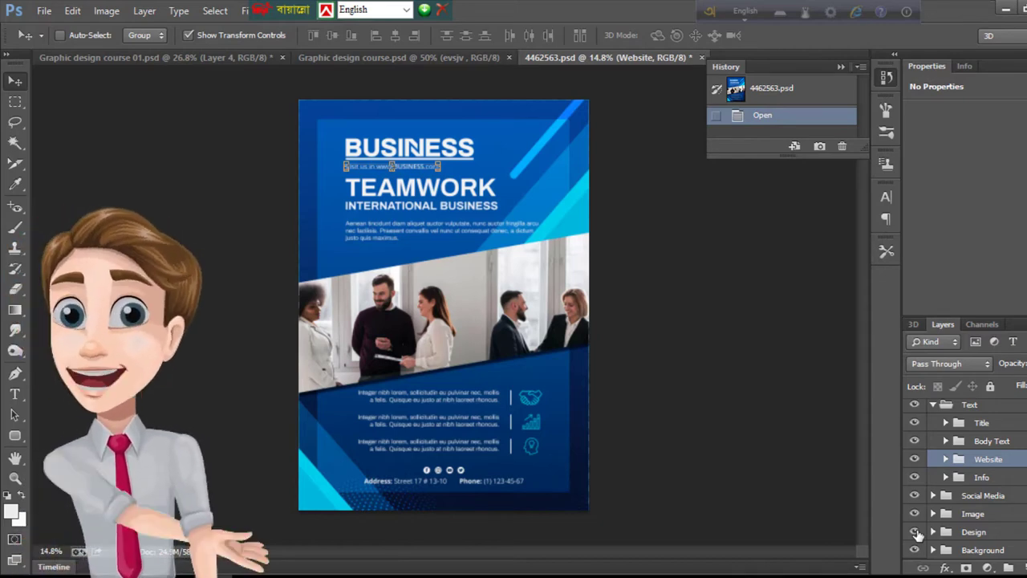
scroll(706, 280, "up", 3)
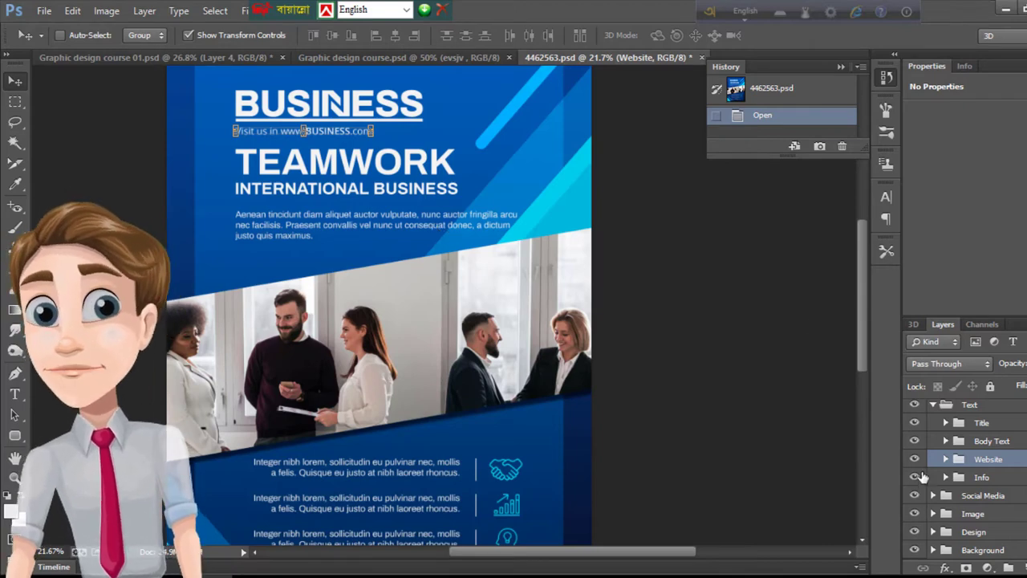
scroll(450, 212, "down", 1)
scroll(450, 213, "down", 1)
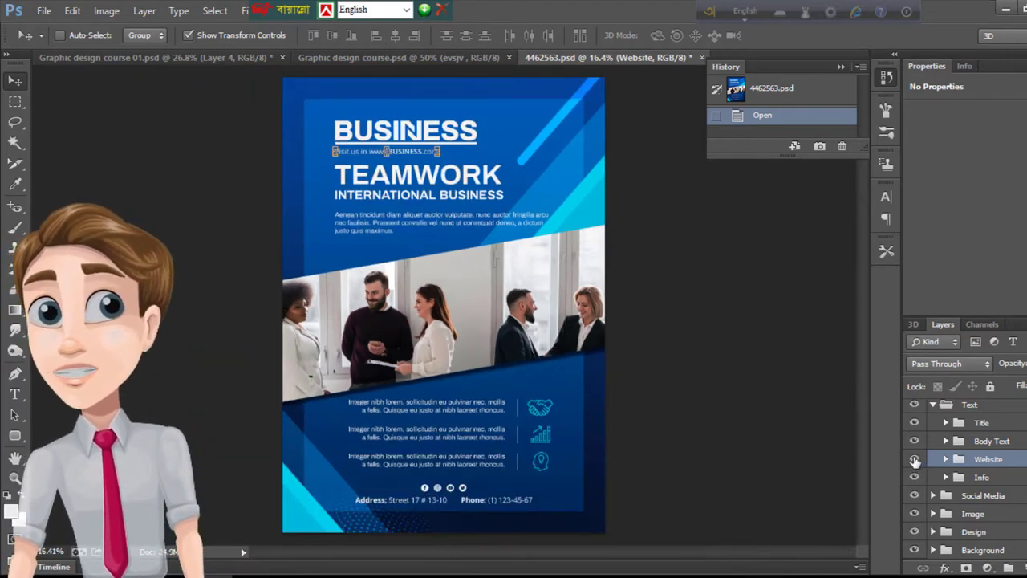
left_click(915, 459)
left_click(914, 459)
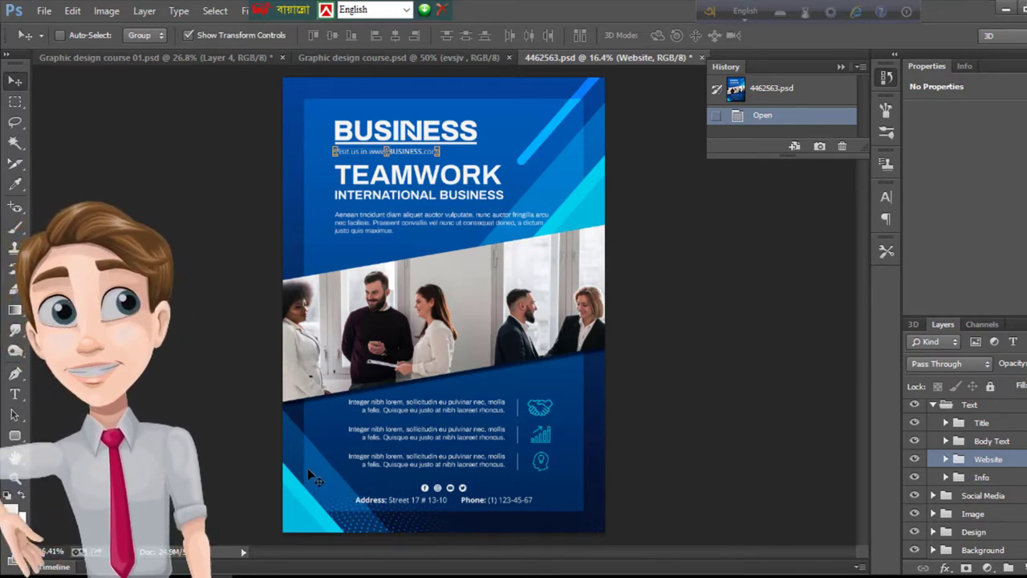
left_click(915, 514)
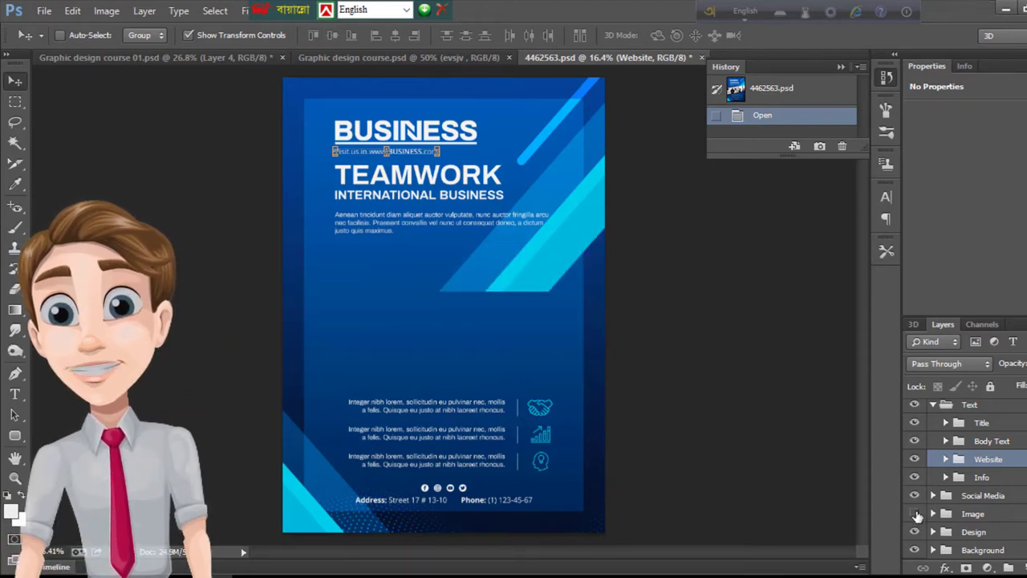
left_click(915, 514)
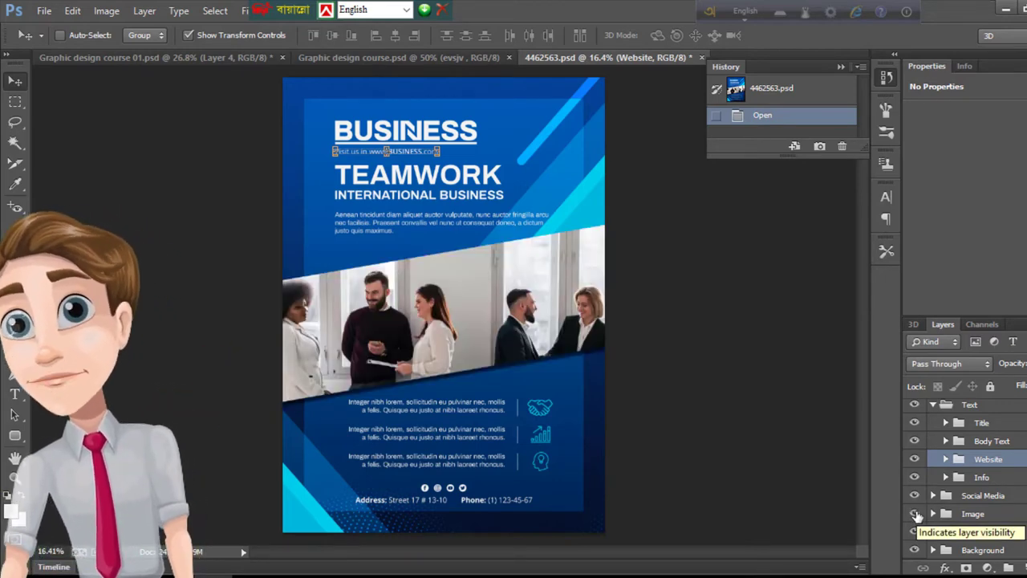
left_click(915, 514)
left_click(914, 513)
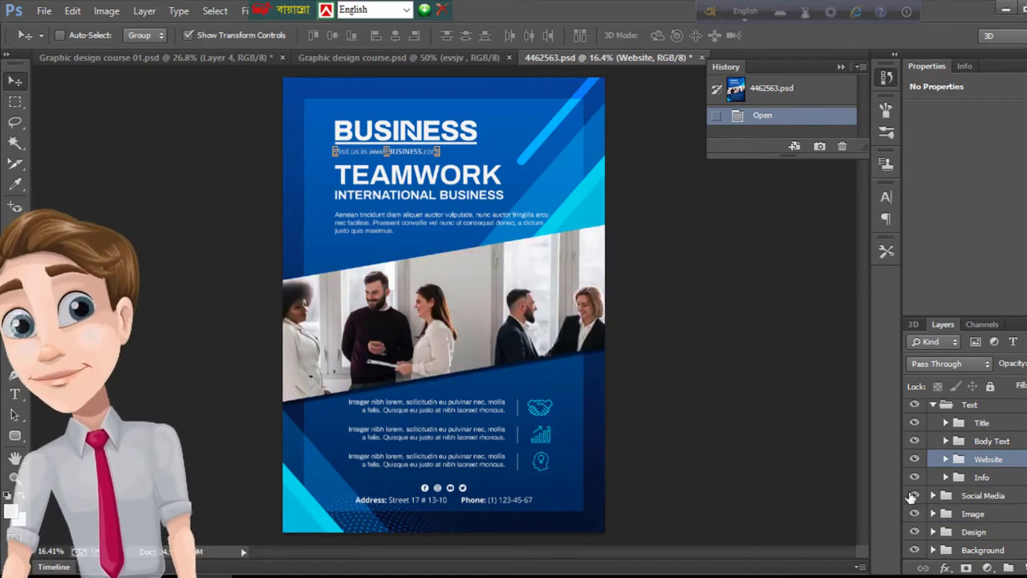
left_click(914, 495)
scroll(459, 476, "up", 5)
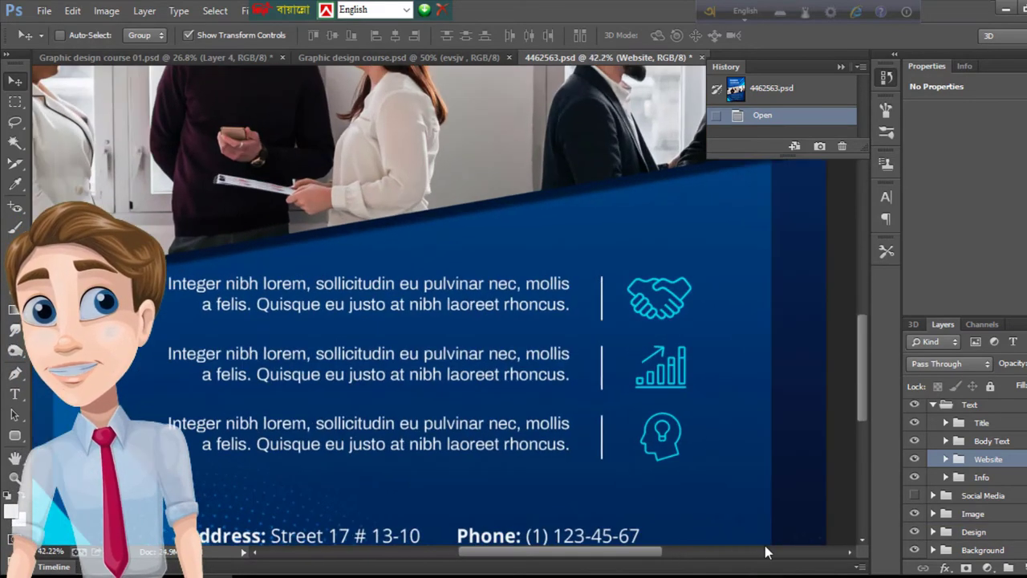
left_click(914, 495)
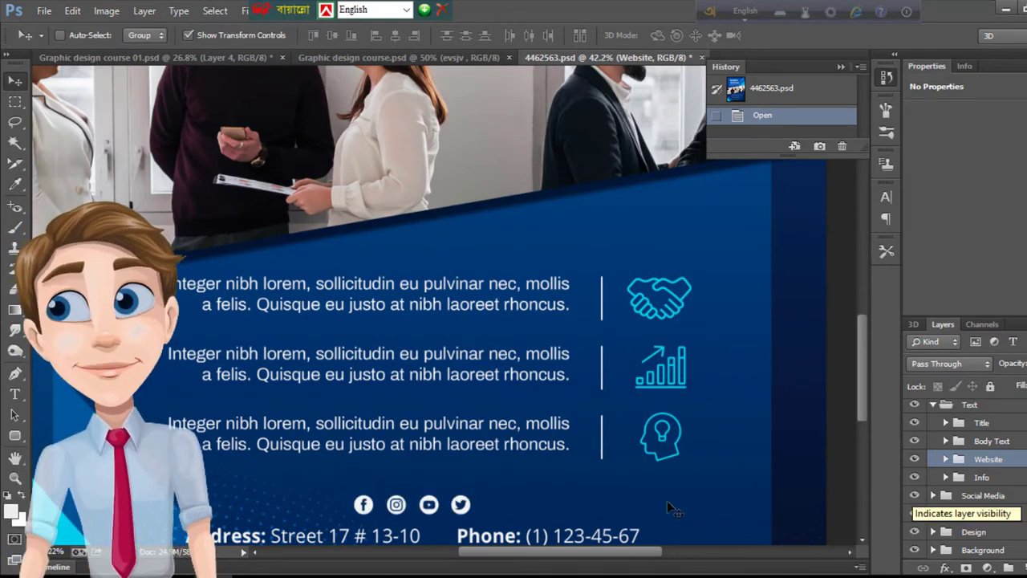
left_click(915, 459)
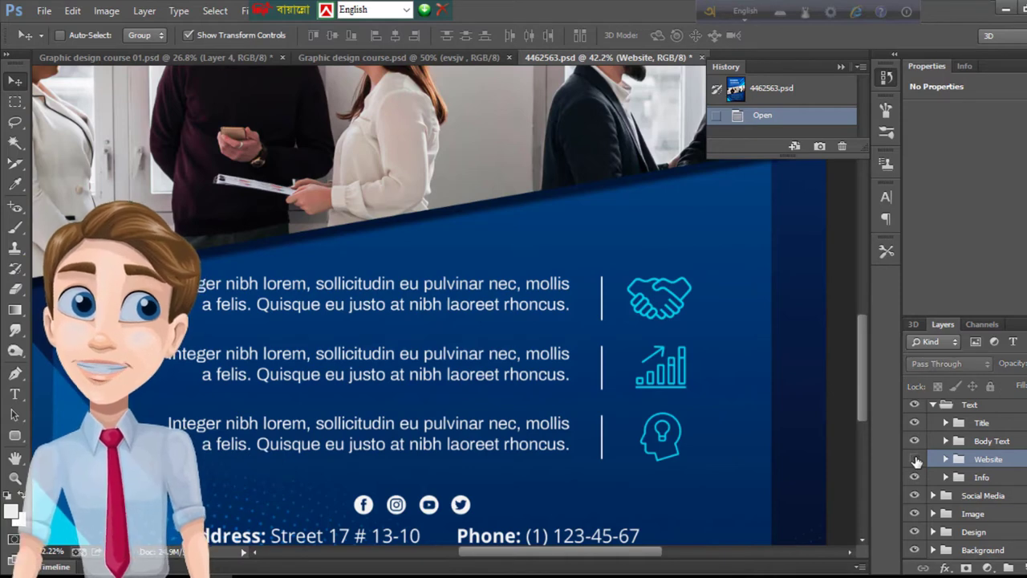
left_click(915, 459)
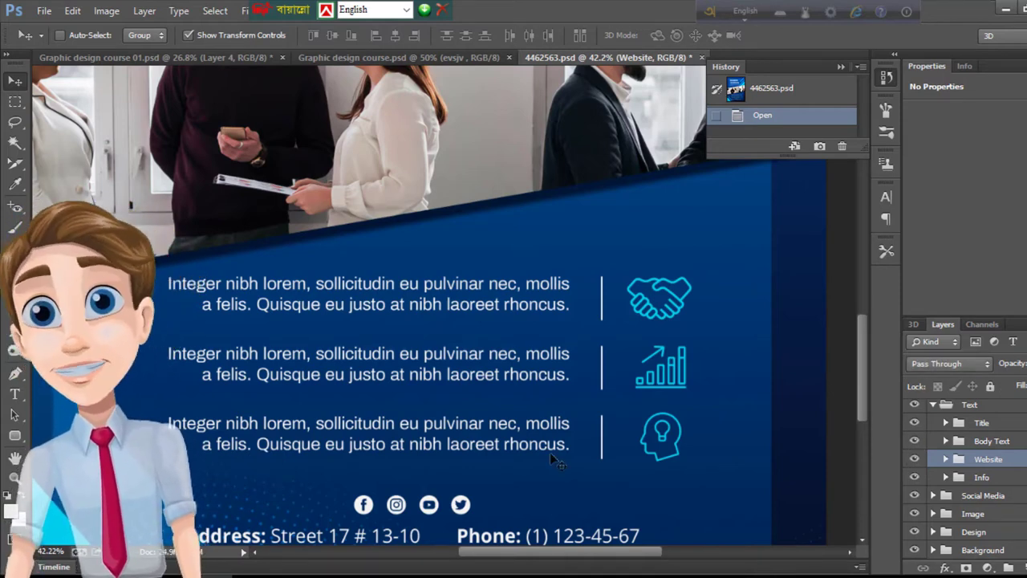
scroll(507, 456, "down", 3)
scroll(505, 458, "down", 2)
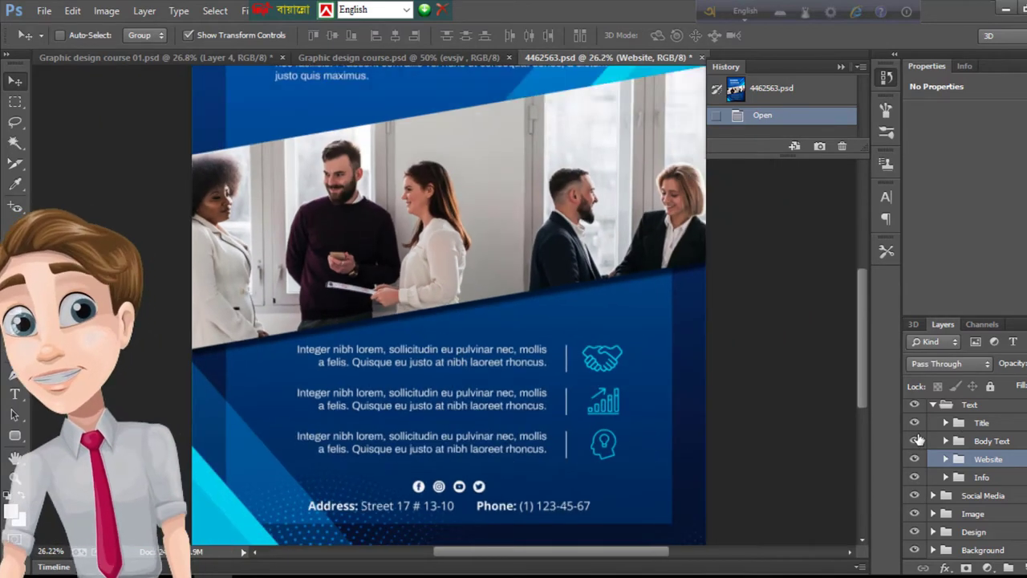
left_click(916, 441)
scroll(514, 355, "down", 2)
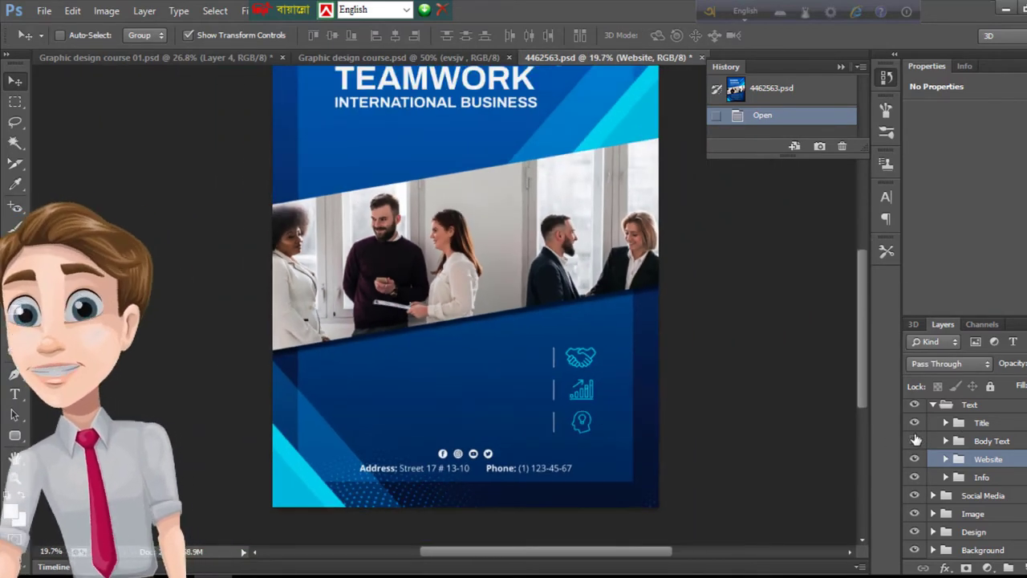
left_click(916, 441)
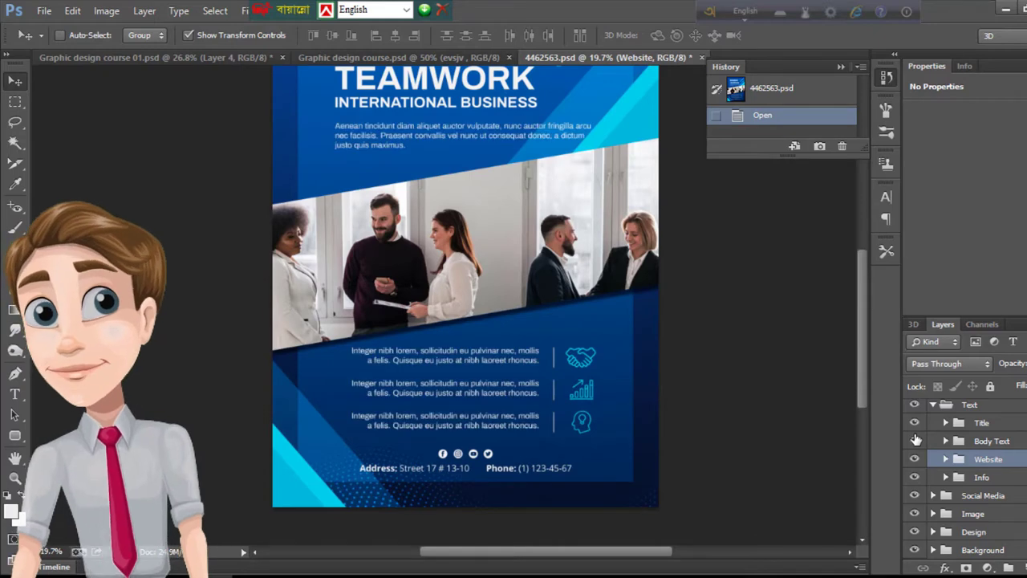
left_click(916, 440)
left_click(916, 440)
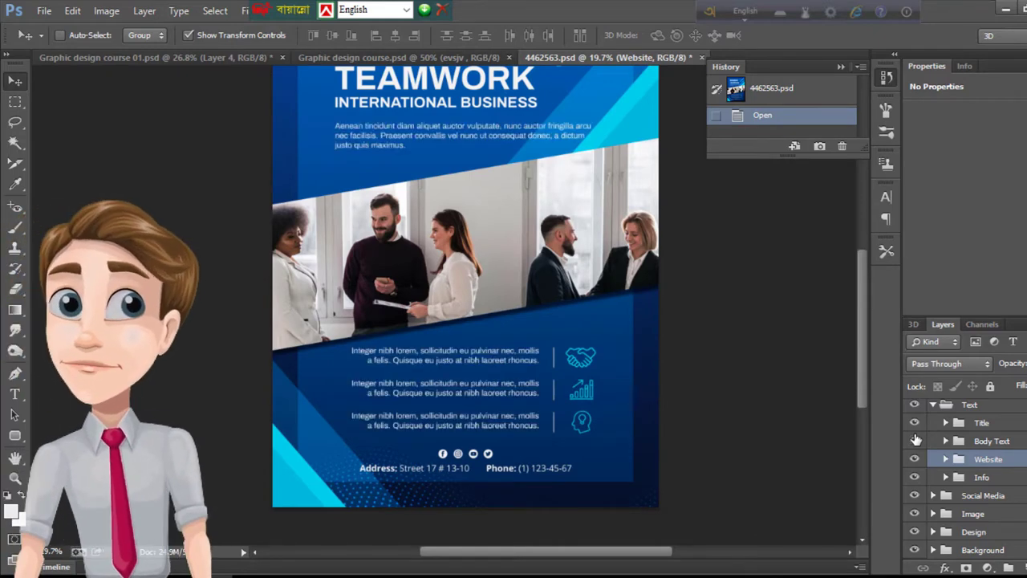
Step: Hide and re-show the flyer's dark blue Background group, then switch to Graphic design course 01.psd
left_click(915, 550)
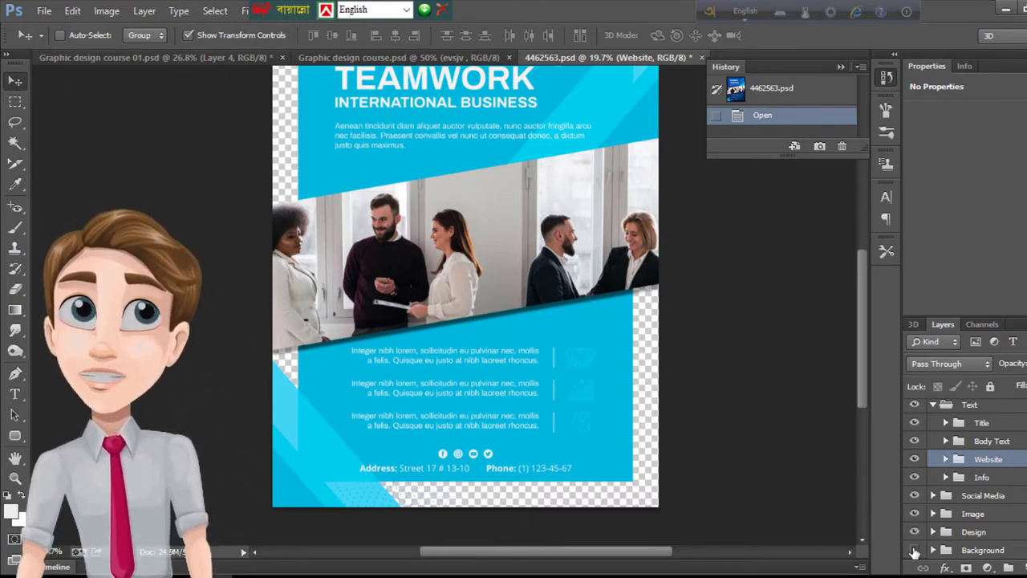
left_click(914, 550)
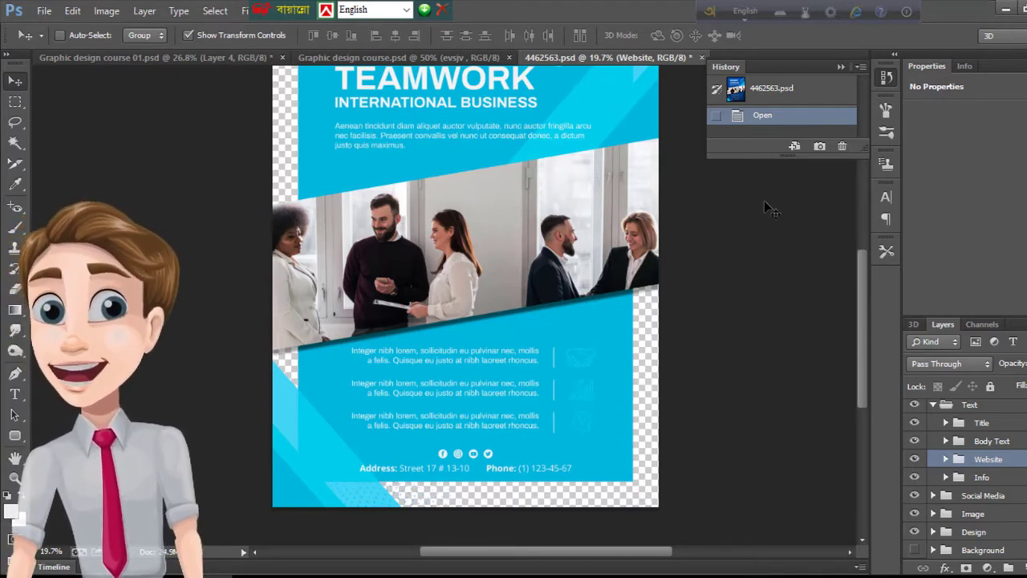
left_click(914, 550)
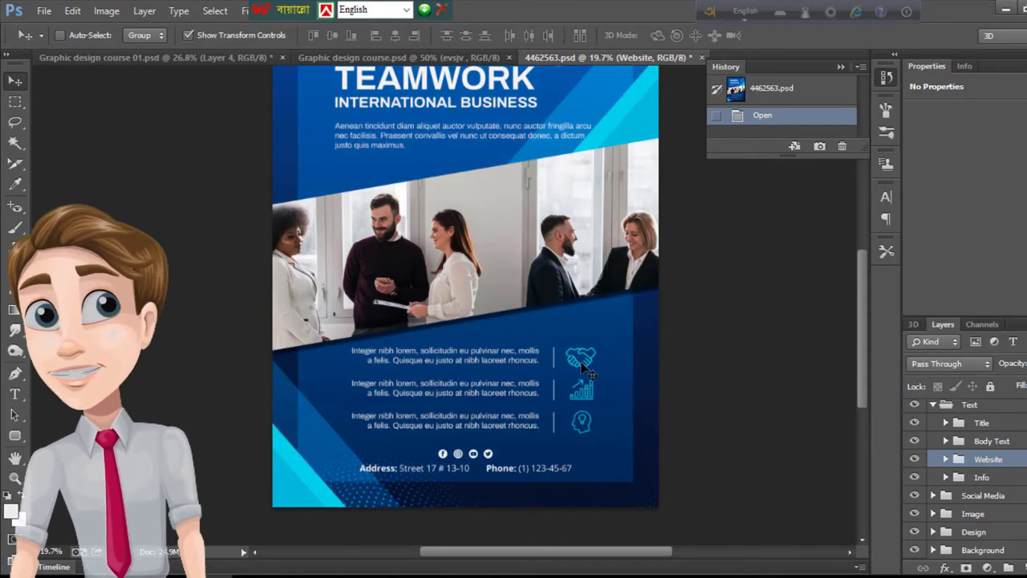
left_click(59, 58)
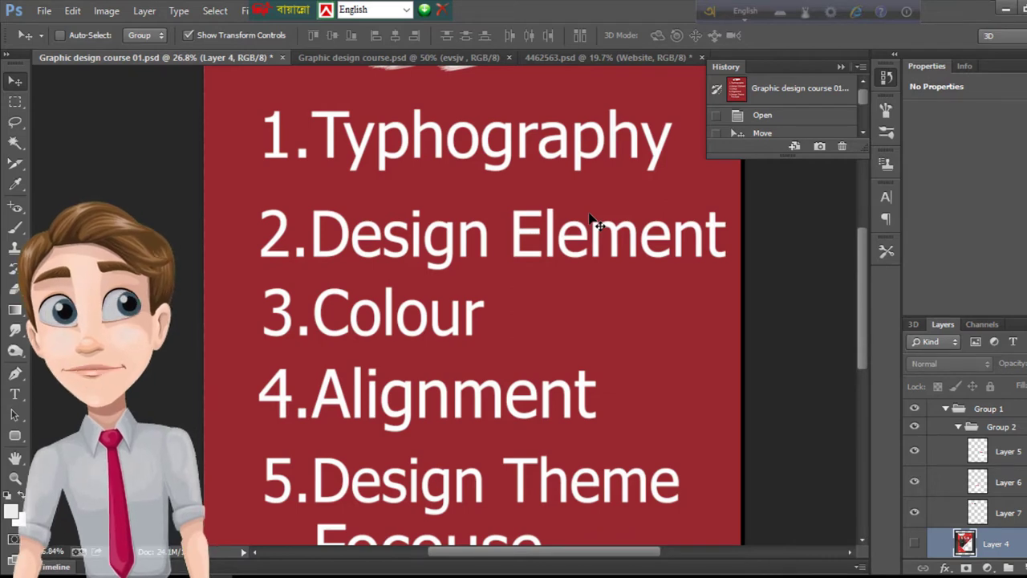
Step: Return to 4462563.psd, zoom around the flyer, and hop to Graphic design course 01.psd and back
left_click(575, 61)
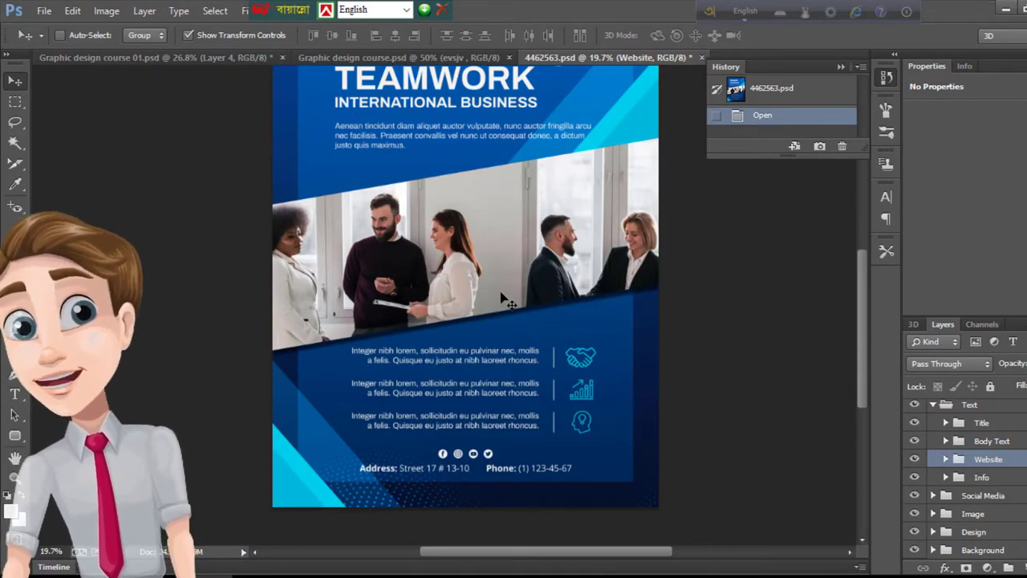
scroll(506, 301, "up", 3)
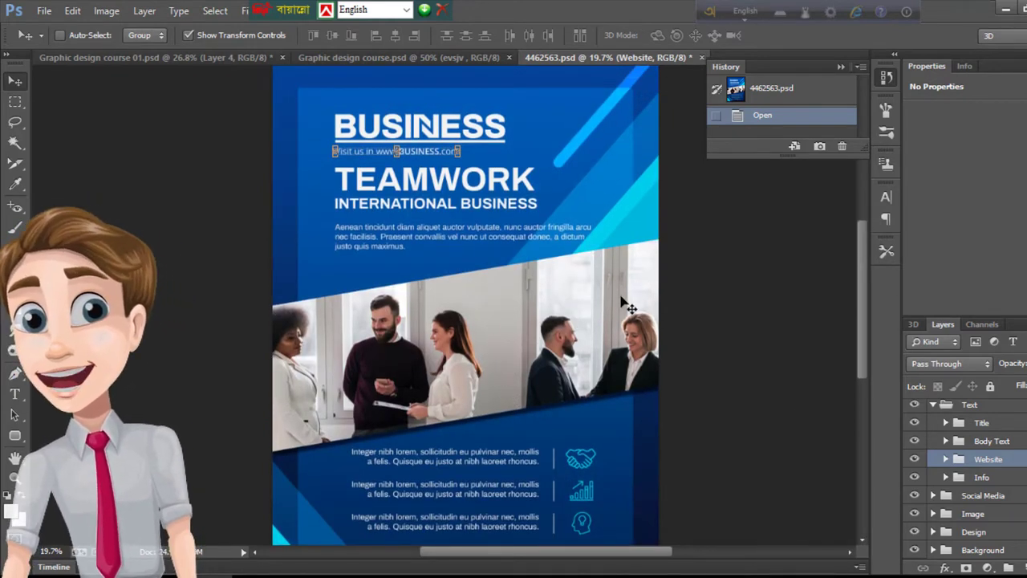
scroll(542, 445, "down", 1)
scroll(544, 451, "down", 2)
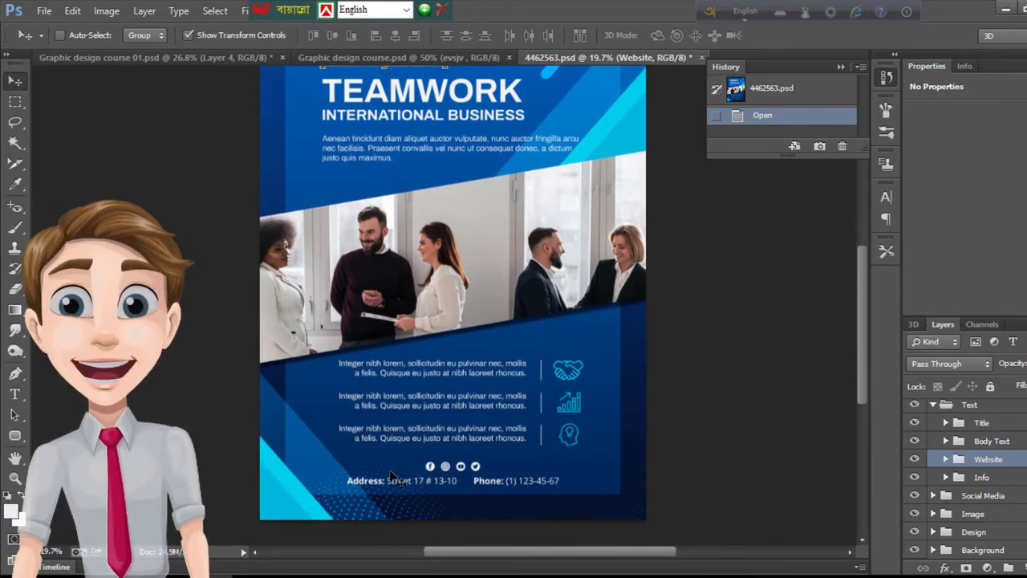
scroll(630, 204, "up", 4)
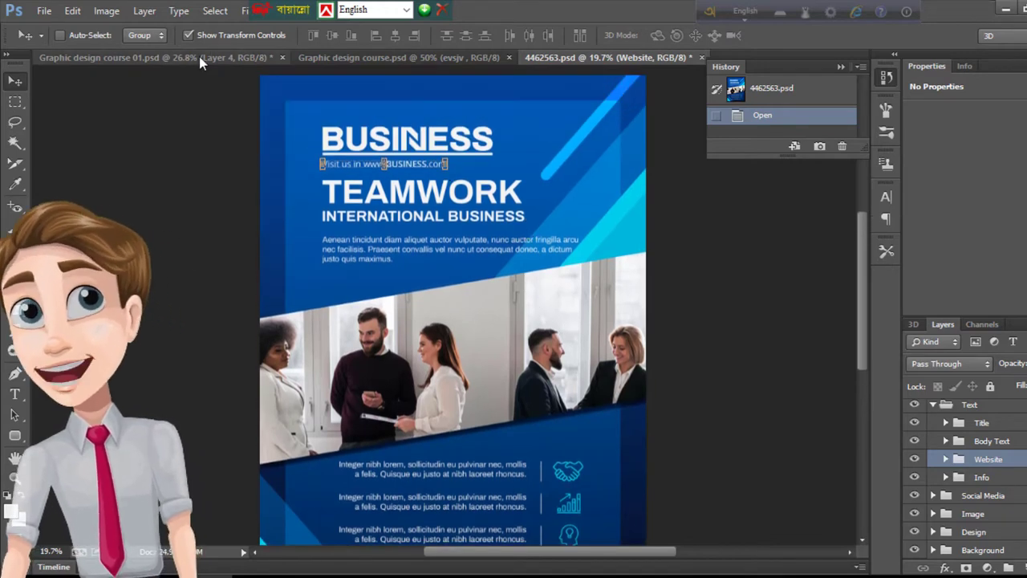
left_click(198, 59)
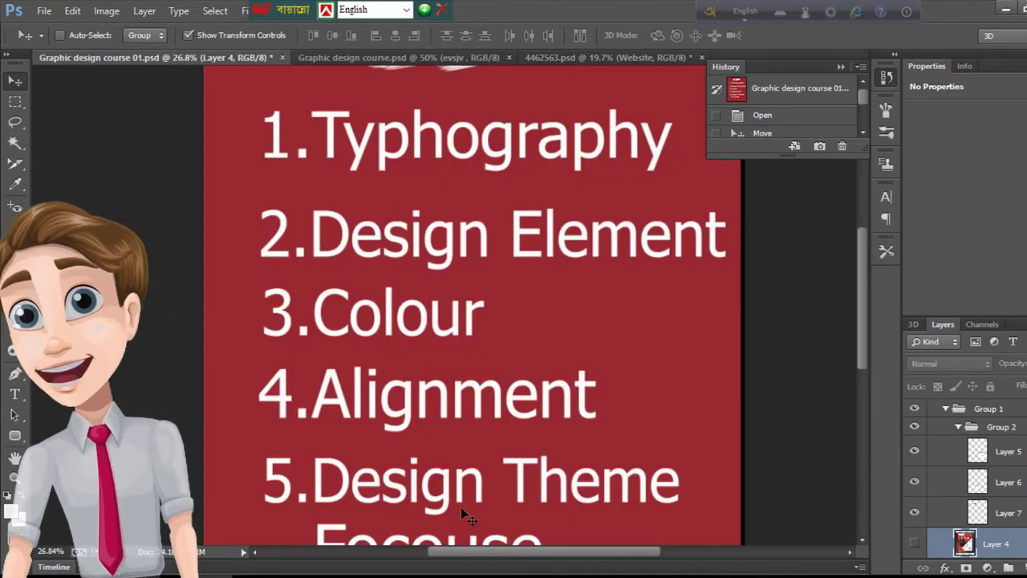
left_click(573, 56)
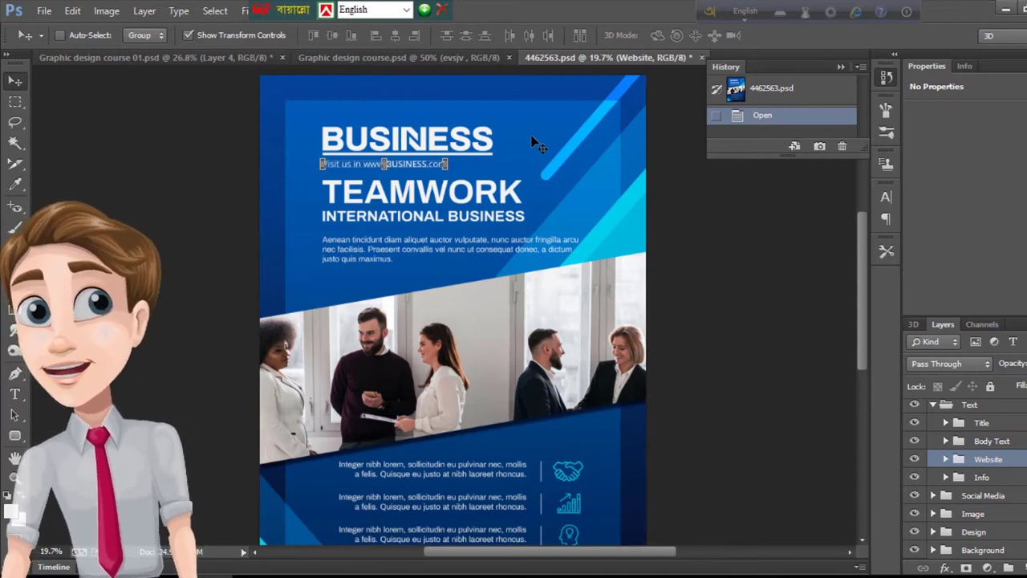
Step: Toggle the Design group's visibility off and back on to see which shapes it holds
scroll(408, 324, "up", 1)
scroll(585, 184, "down", 3)
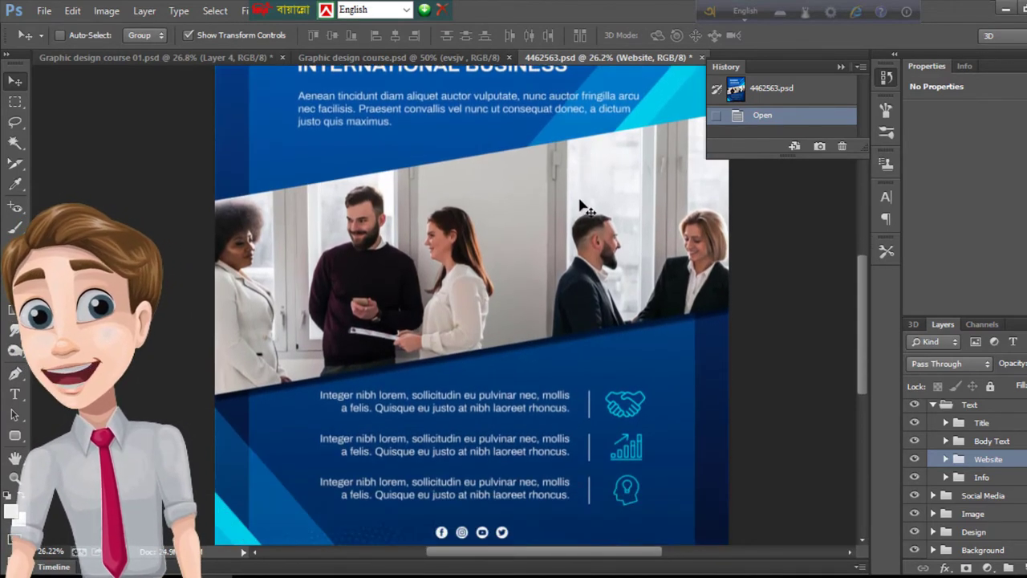
scroll(581, 202, "down", 1)
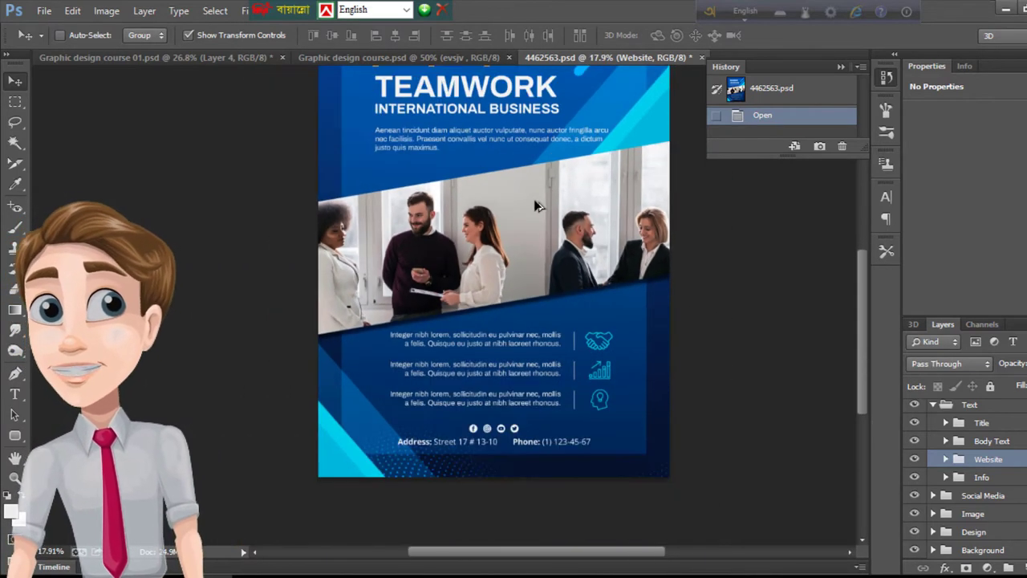
left_click(914, 531)
left_click(914, 532)
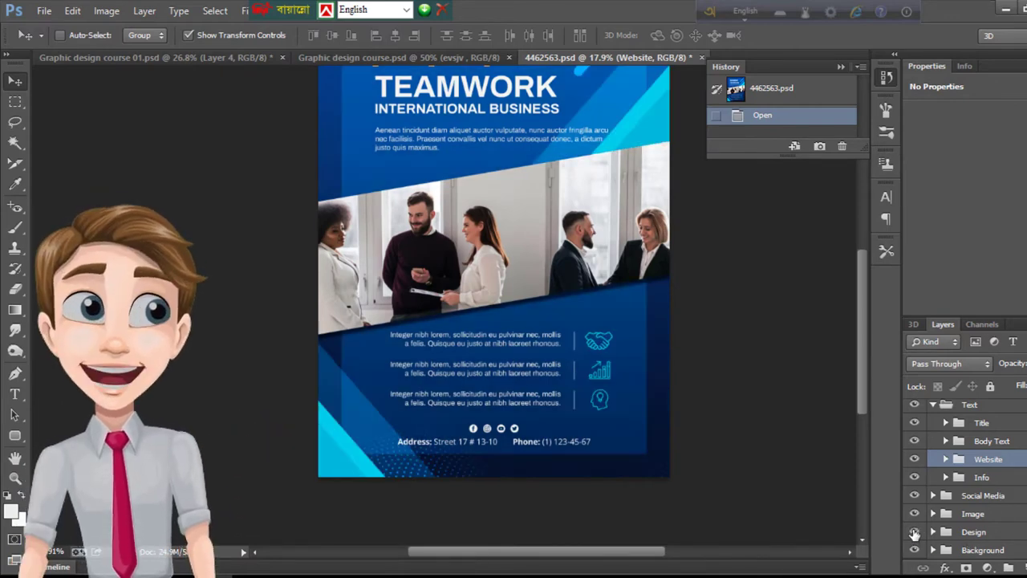
Step: Expand the Design, Line and Shape groups to list the individual Shape layers
left_click(933, 531)
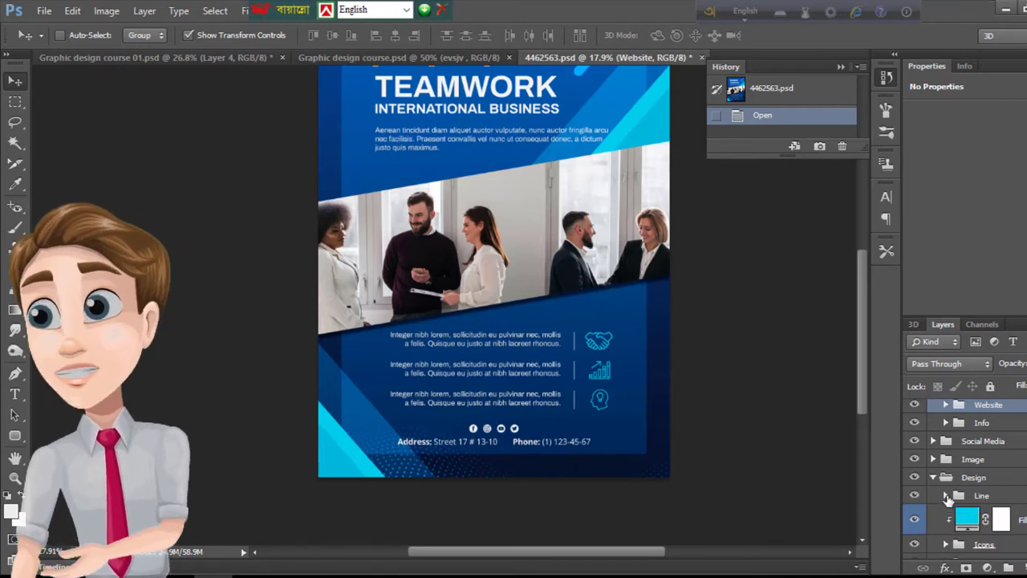
left_click(946, 496)
scroll(971, 506, "down", 3)
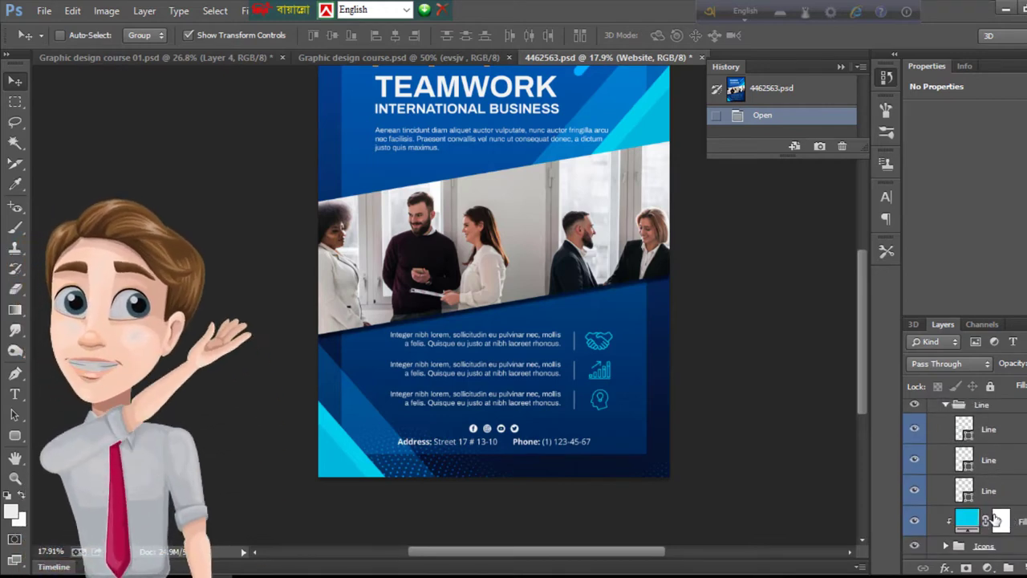
scroll(955, 506, "down", 3)
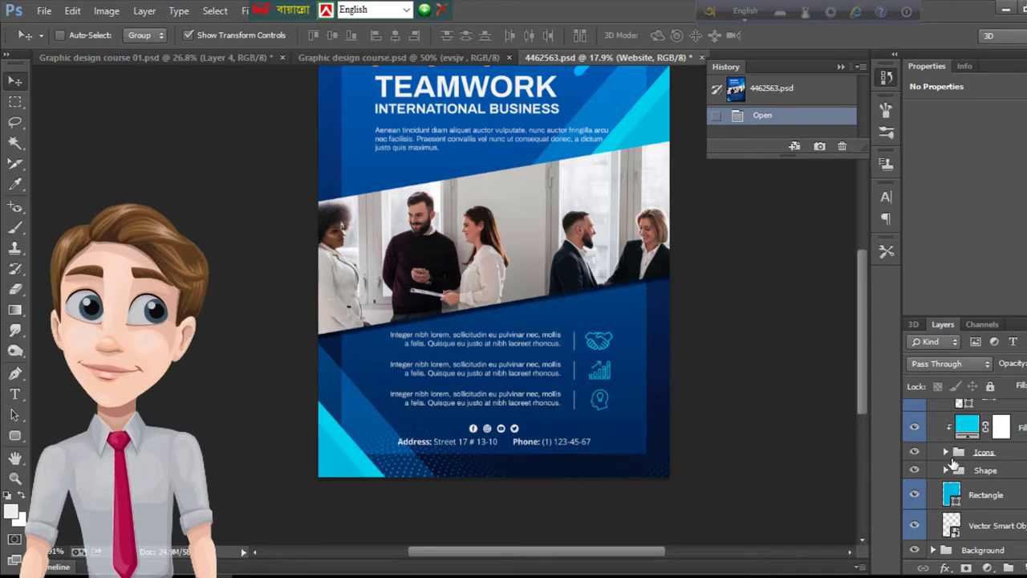
left_click(946, 470)
scroll(971, 485, "down", 3)
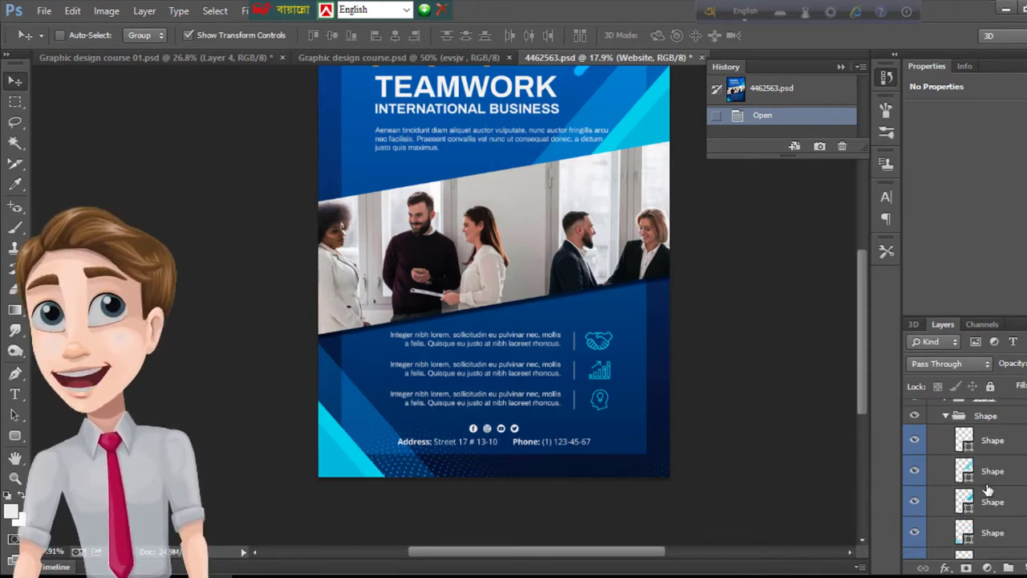
scroll(618, 377, "down", 2)
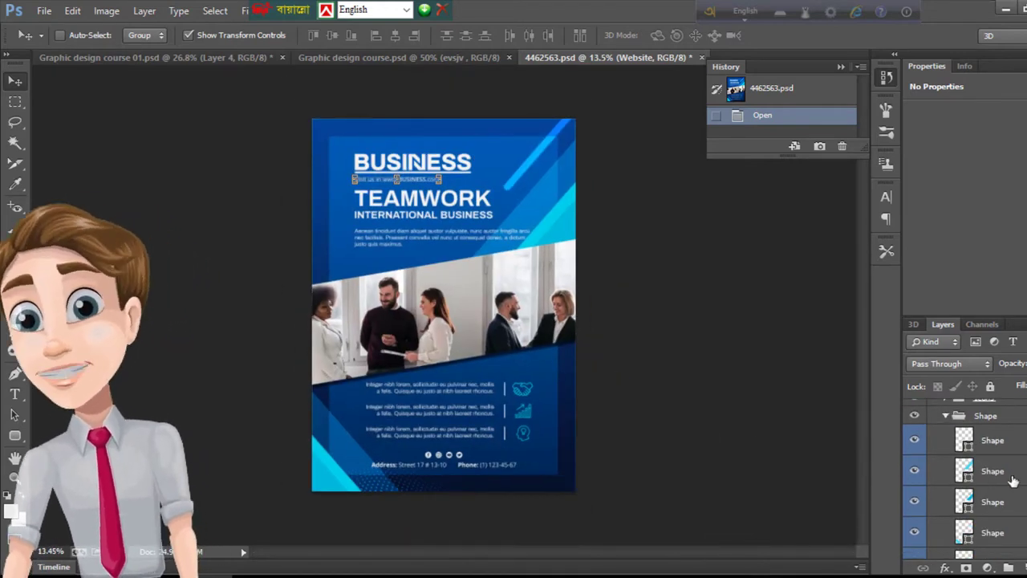
Step: Give the upper-right diagonal Shape layer a solid red Color Overlay
double_click(1012, 480)
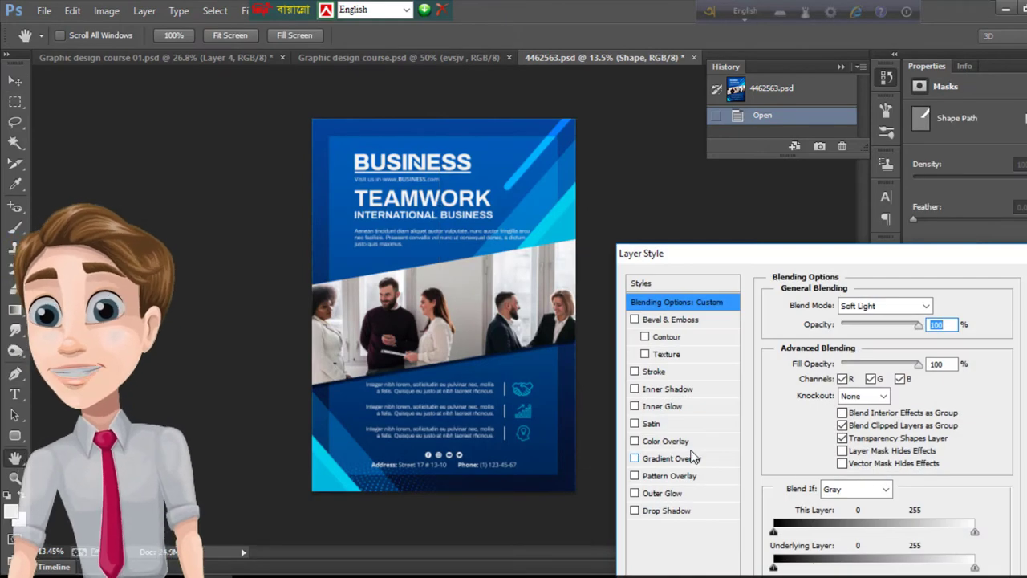
left_click(680, 441)
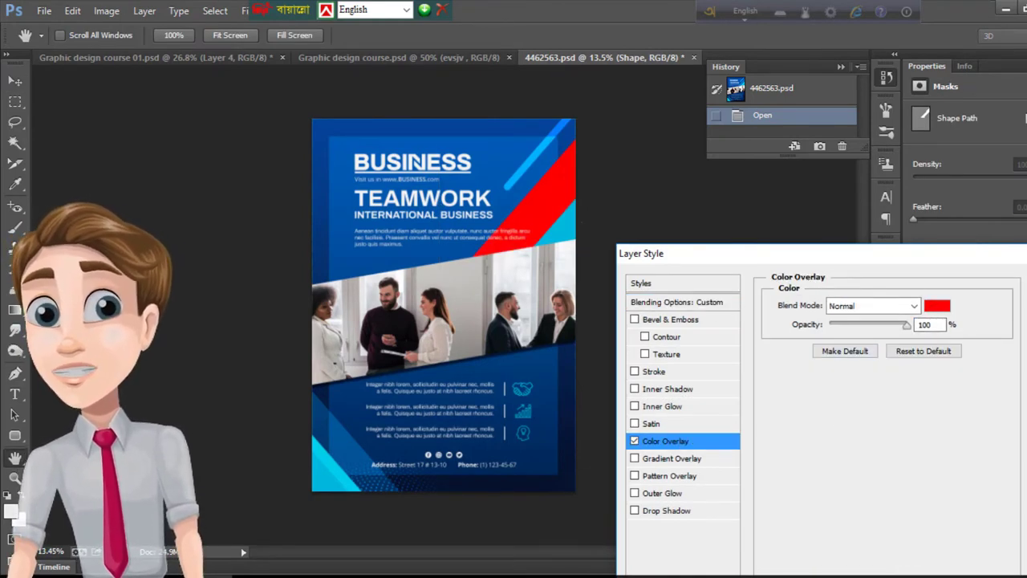
key("Return")
scroll(486, 192, "up", 5)
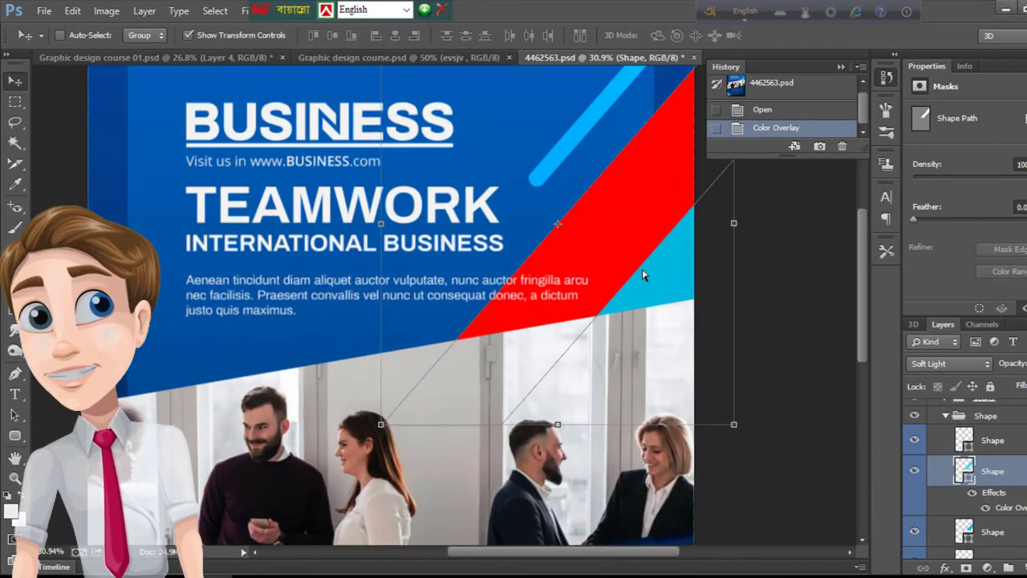
scroll(591, 245, "down", 3)
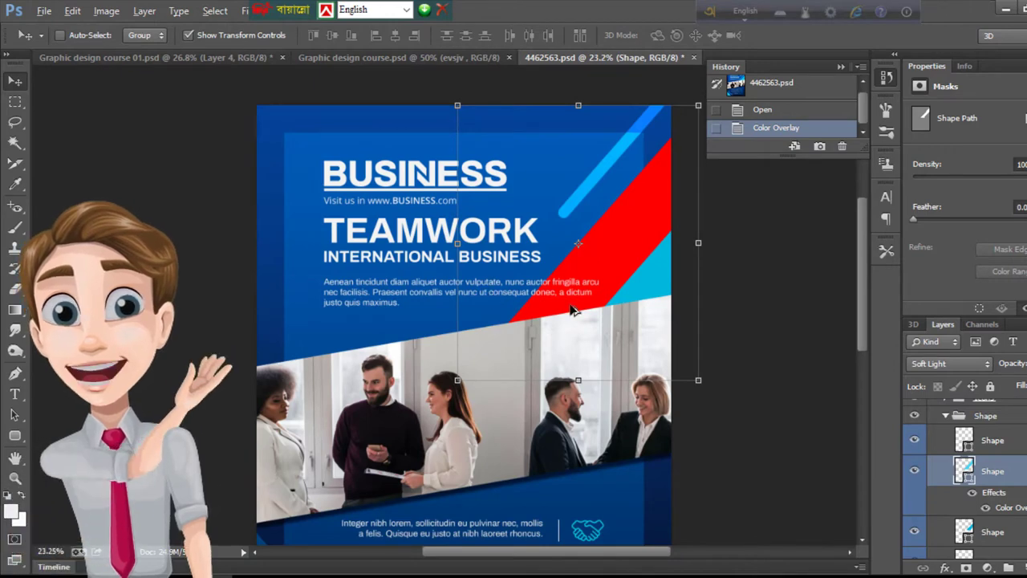
scroll(594, 238, "up", 2)
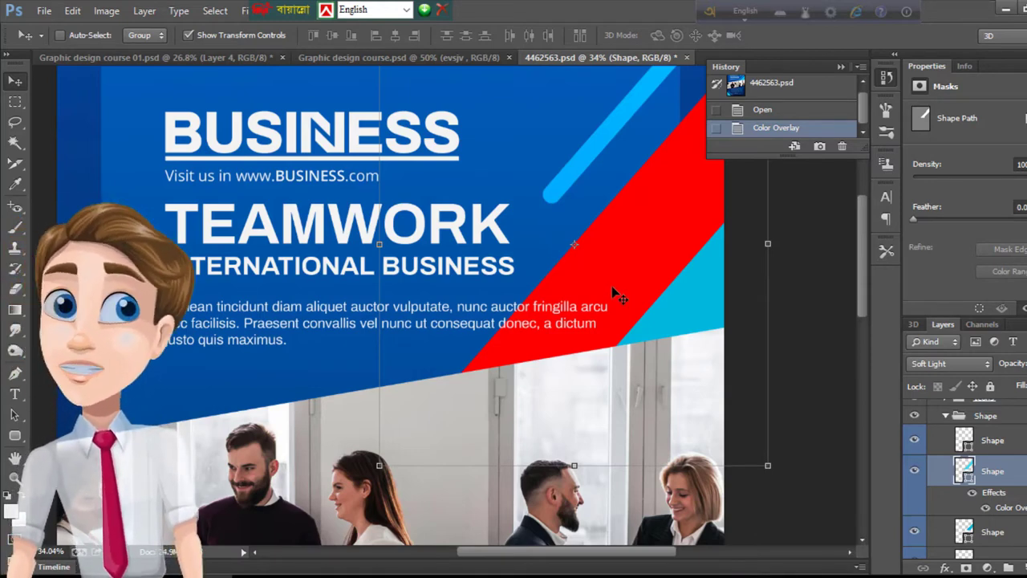
scroll(612, 286, "down", 3)
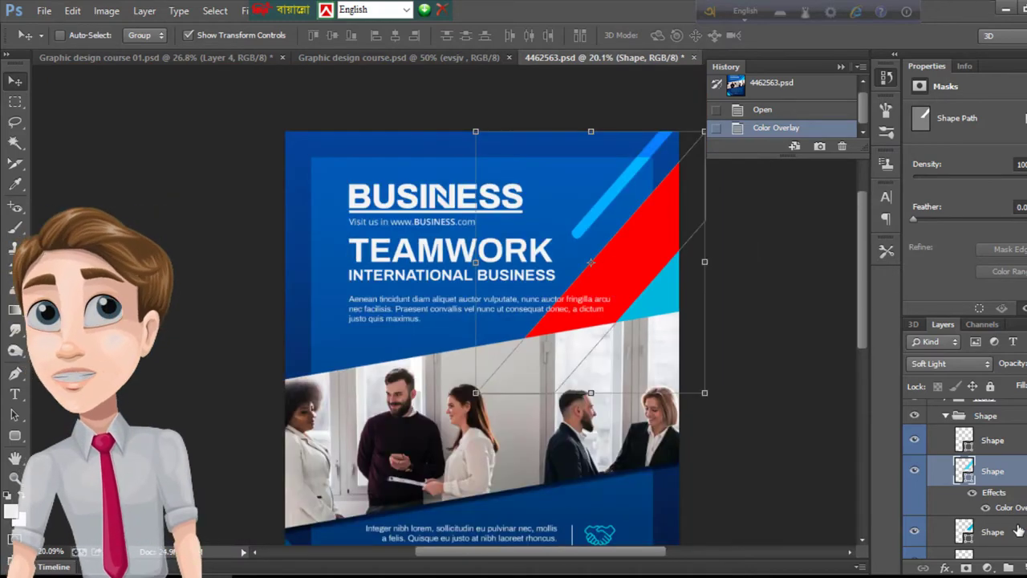
Step: Open Layer Style for the lower Shape layer, then dismiss it with Escape
double_click(1017, 532)
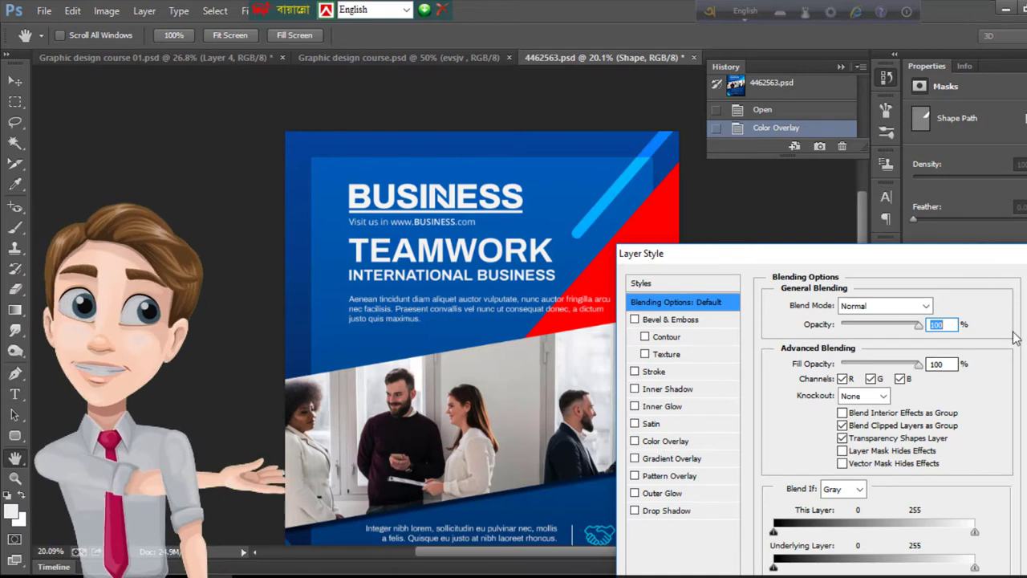
left_click(938, 324)
key("Escape")
Step: With the Rounded Rectangle tool, set the lower diagonal shape's fill to yellow-green #cdff07
key("v")
left_click(15, 436)
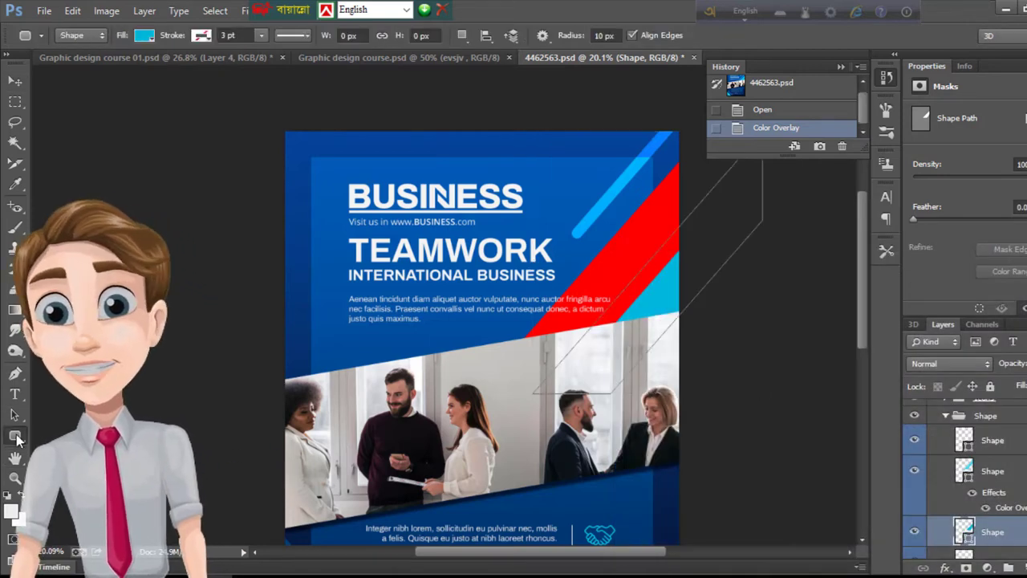
left_click(142, 34)
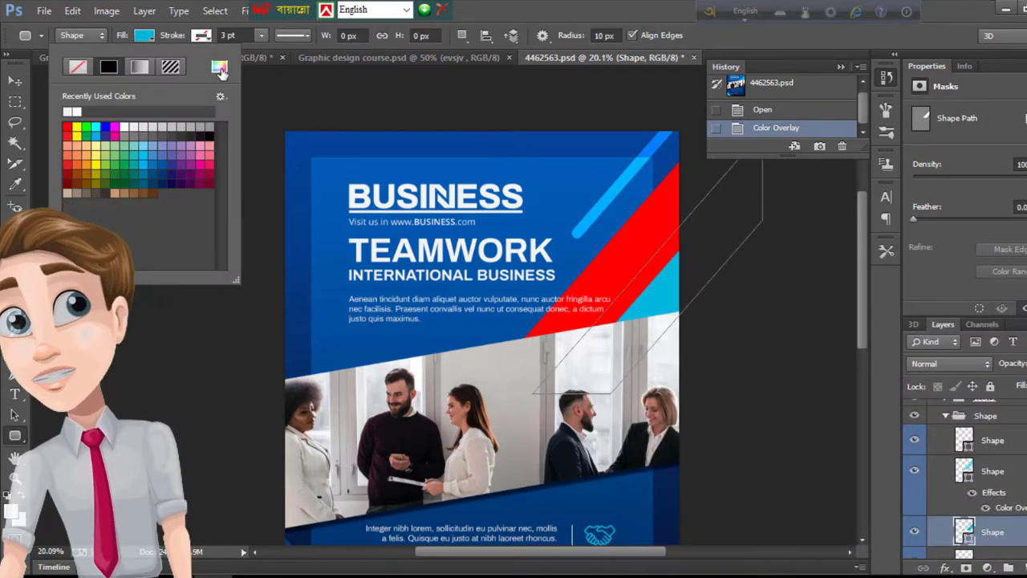
left_click(219, 66)
left_click_drag(748, 167, 811, 157)
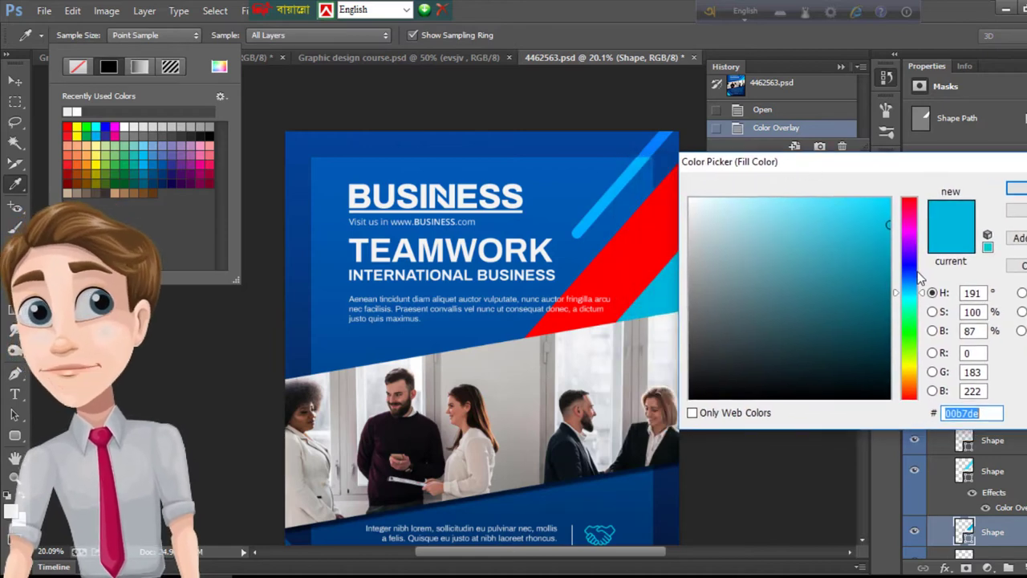
left_click_drag(915, 366, 917, 358)
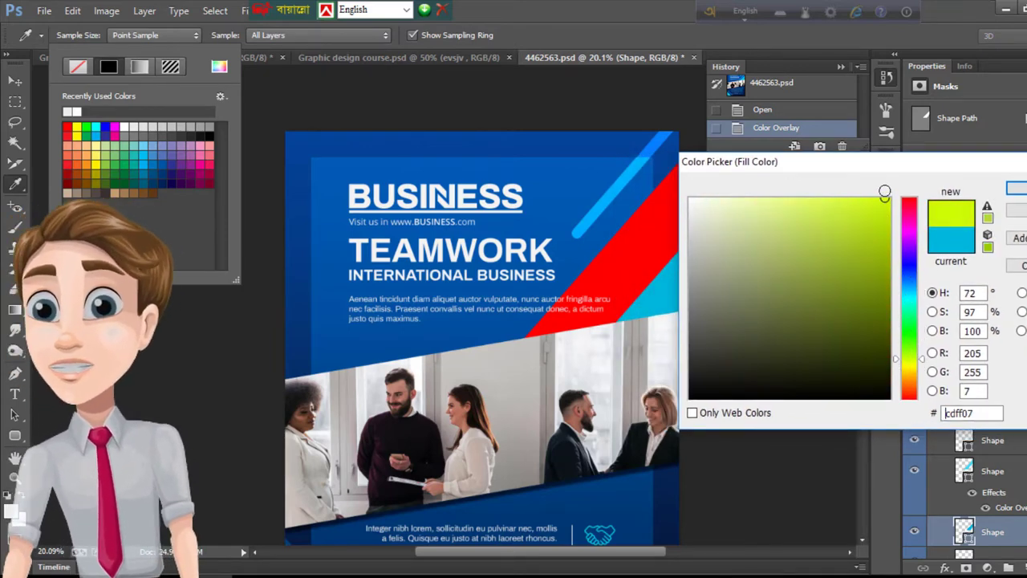
left_click(1016, 188)
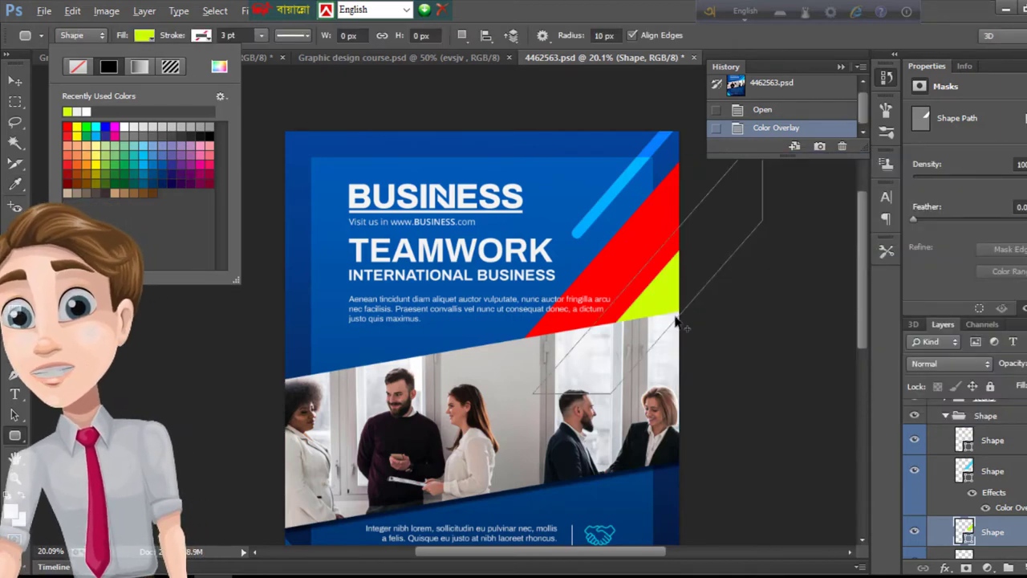
scroll(678, 320, "up", 3)
scroll(679, 319, "down", 3)
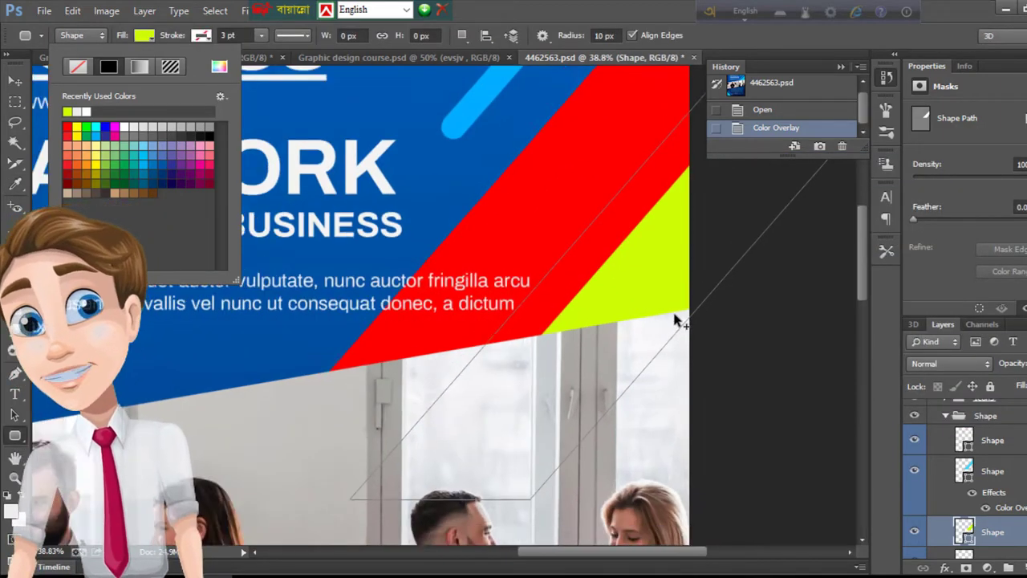
scroll(1022, 542, "down", 2)
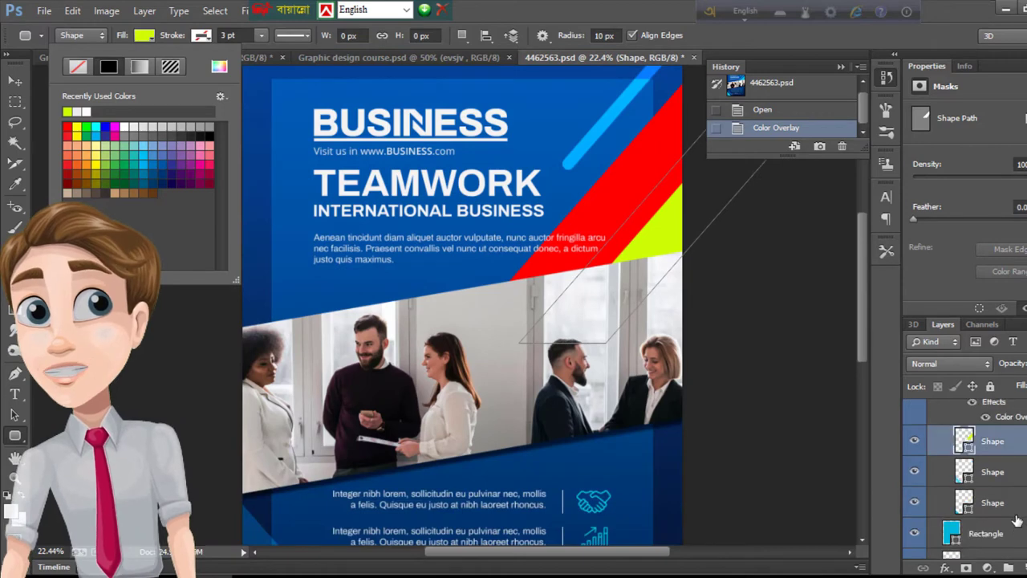
Step: Add a cyan #00fffc Color Overlay layer style to the Rectangle layer
left_click(1019, 534)
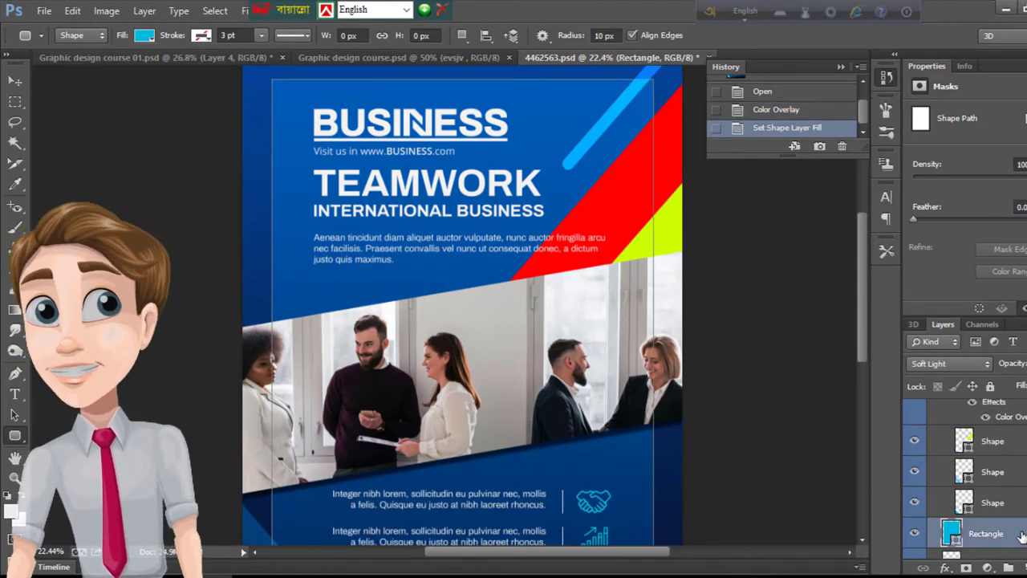
double_click(1020, 536)
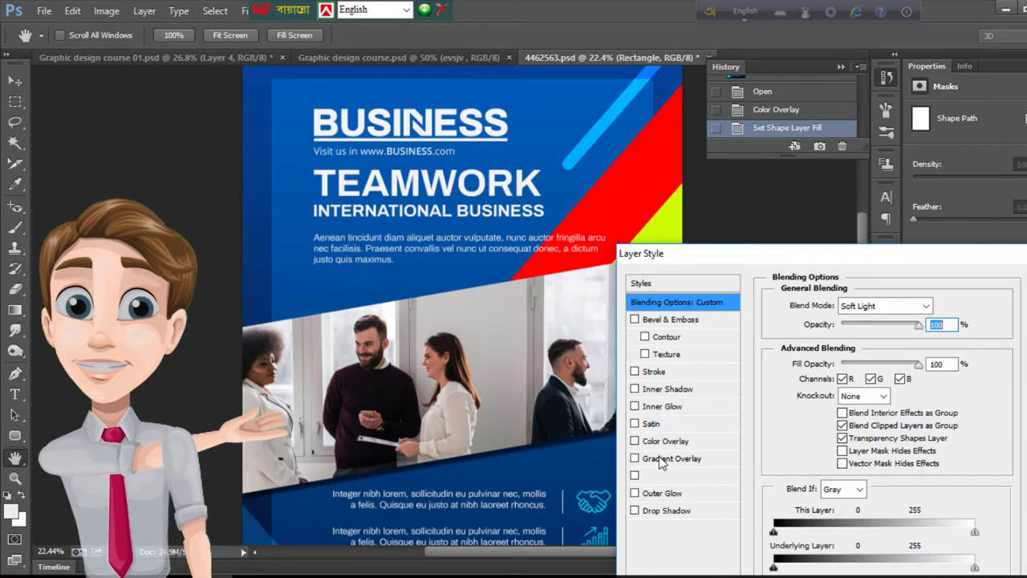
left_click(660, 442)
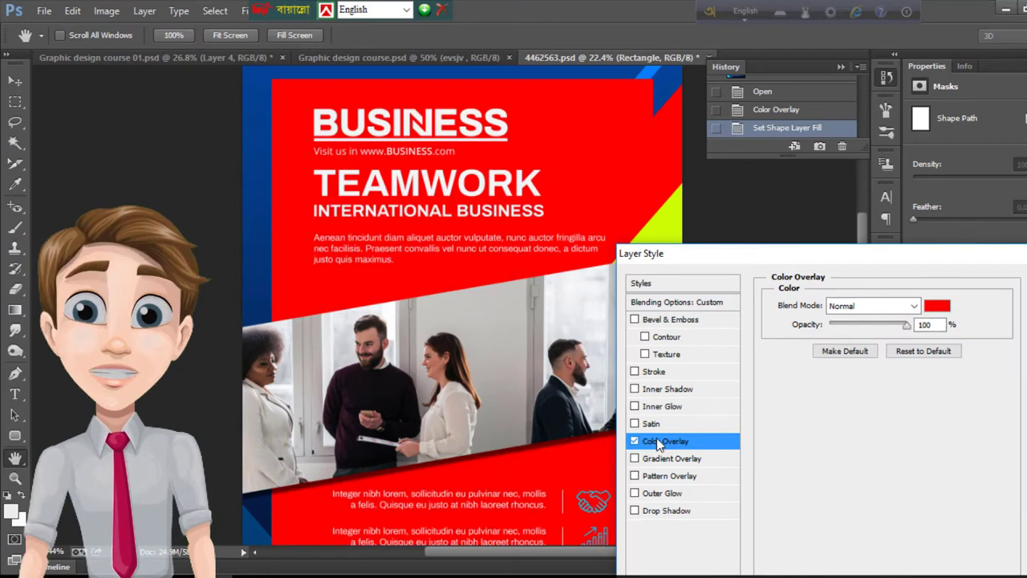
left_click(937, 306)
left_click_drag(908, 325, 909, 299)
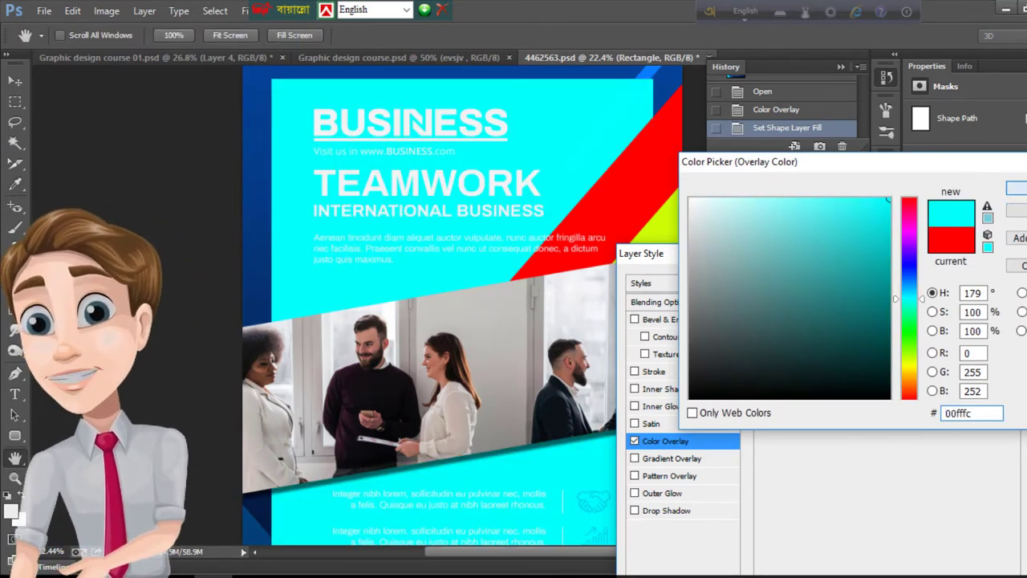
left_click(1016, 187)
key("Return")
key("ctrl+minus")
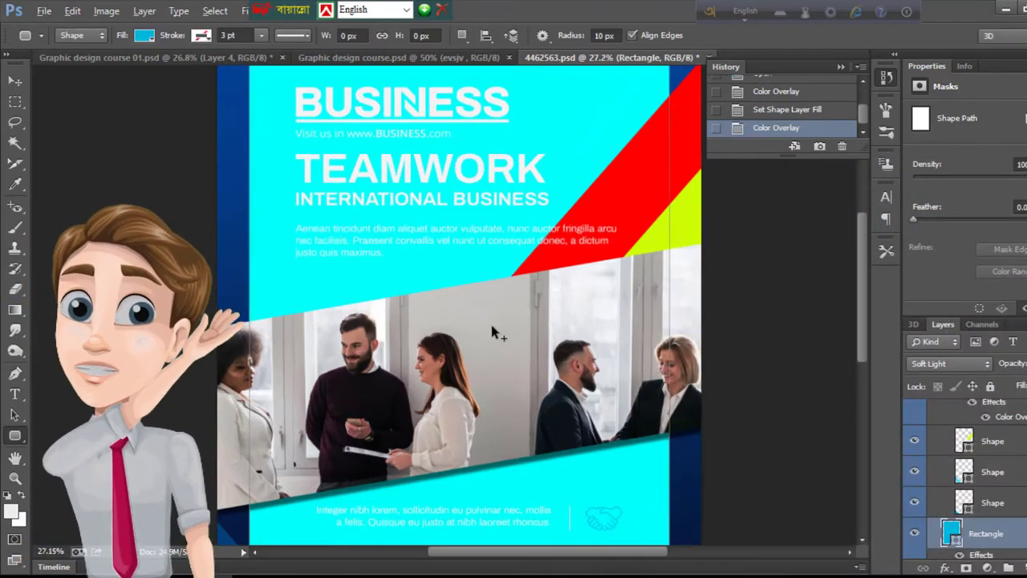
scroll(491, 323, "down", 1)
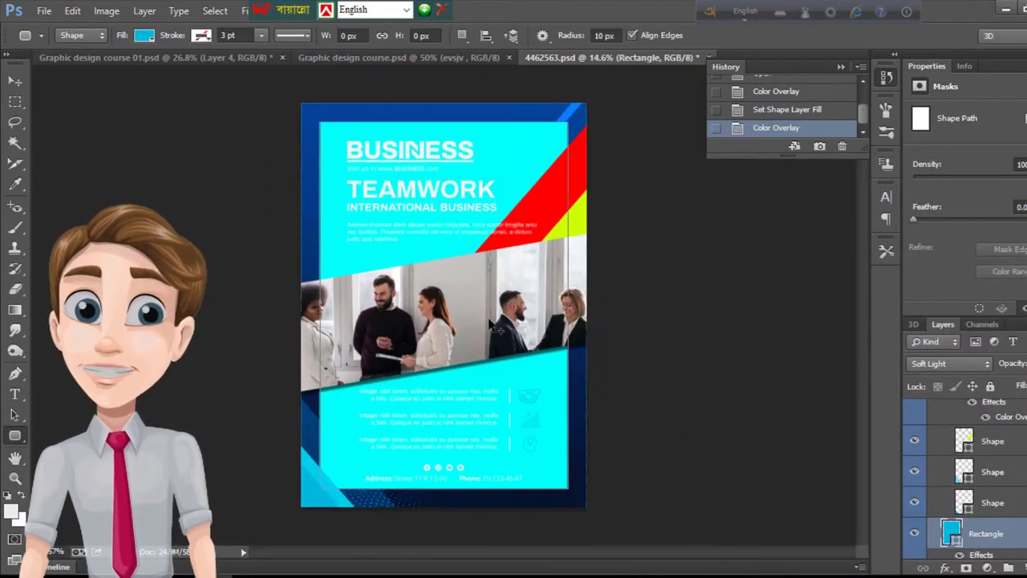
scroll(1014, 490, "down", 1)
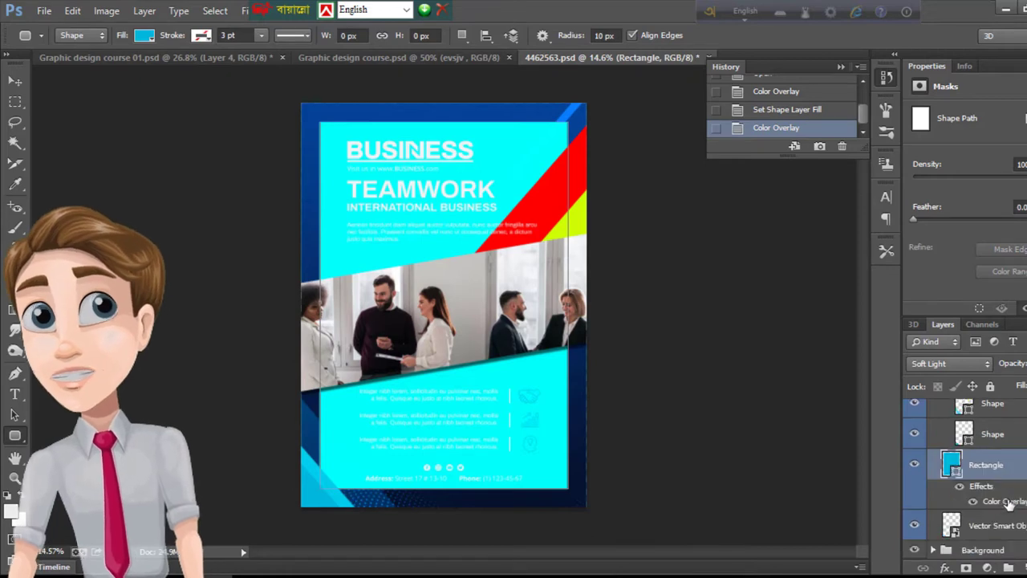
scroll(1004, 511, "up", 1)
scroll(1005, 511, "up", 3)
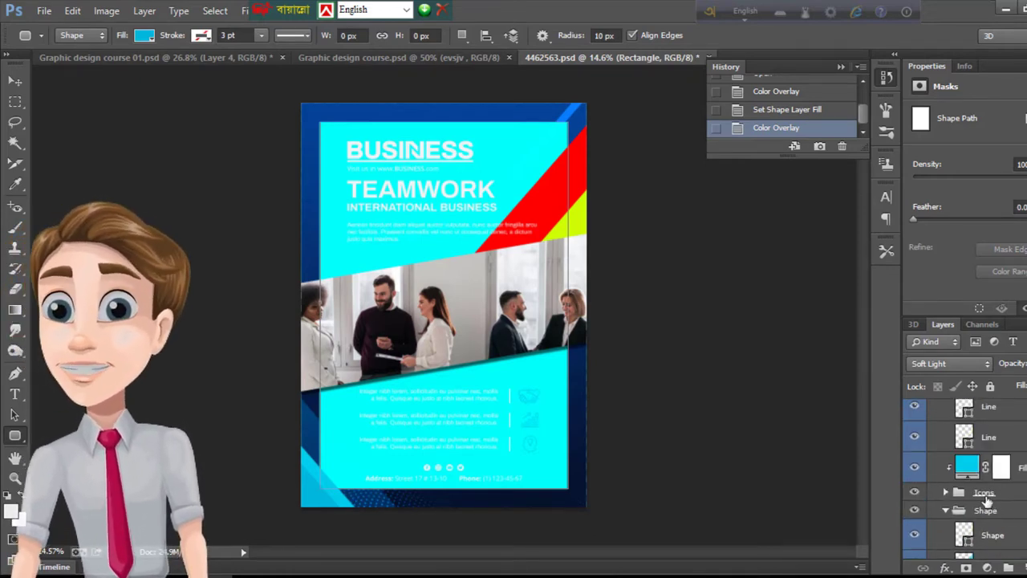
scroll(385, 148, "up", 4)
scroll(378, 137, "up", 3)
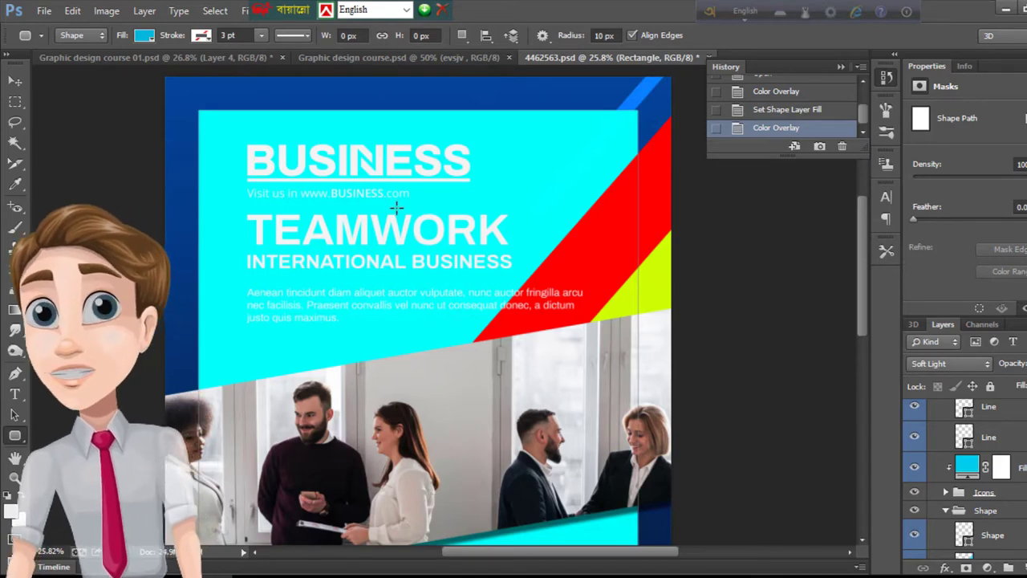
scroll(394, 218, "down", 2)
scroll(369, 301, "down", 1)
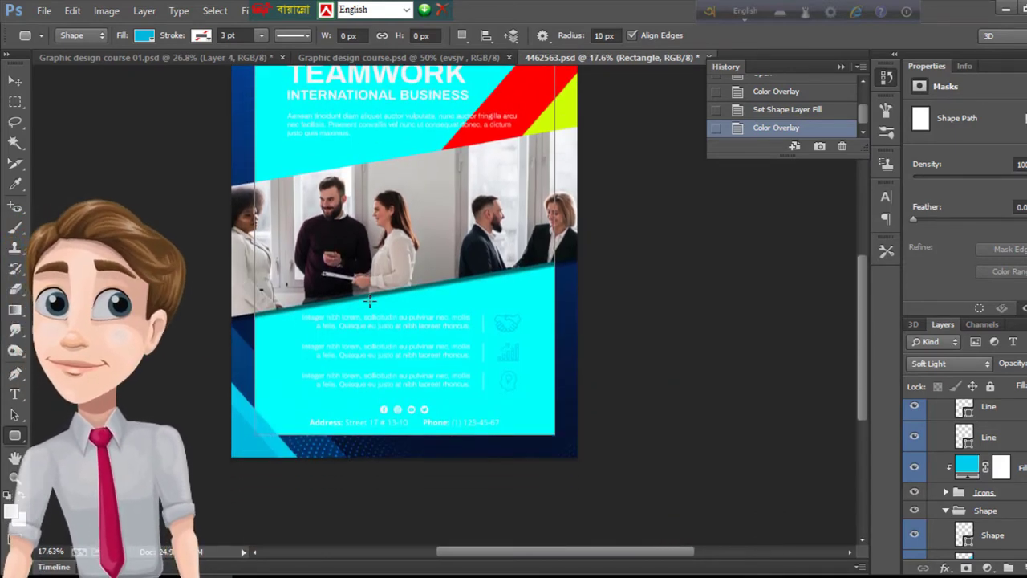
scroll(369, 301, "up", 3)
scroll(369, 301, "up", 5)
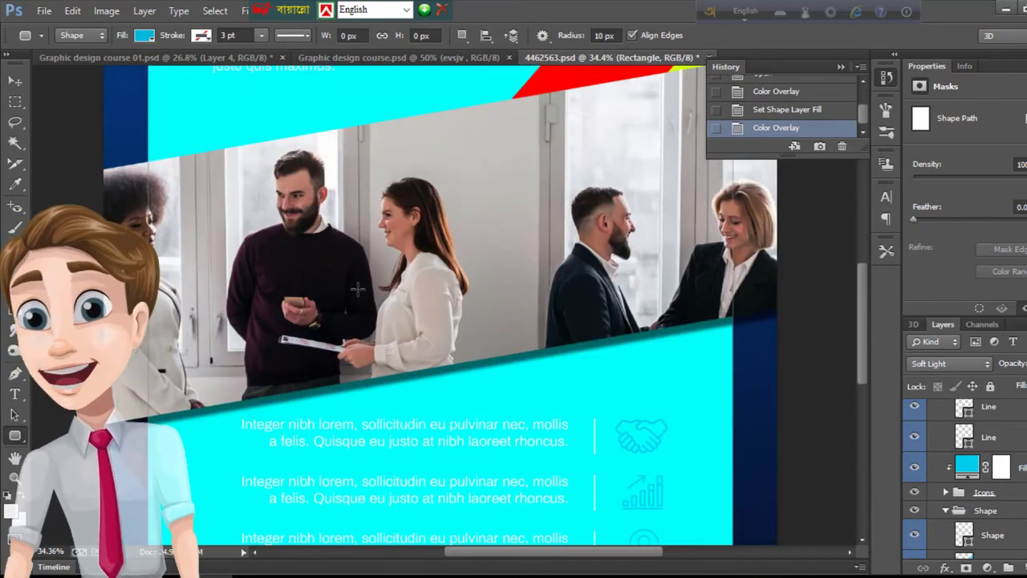
scroll(350, 272, "down", 3)
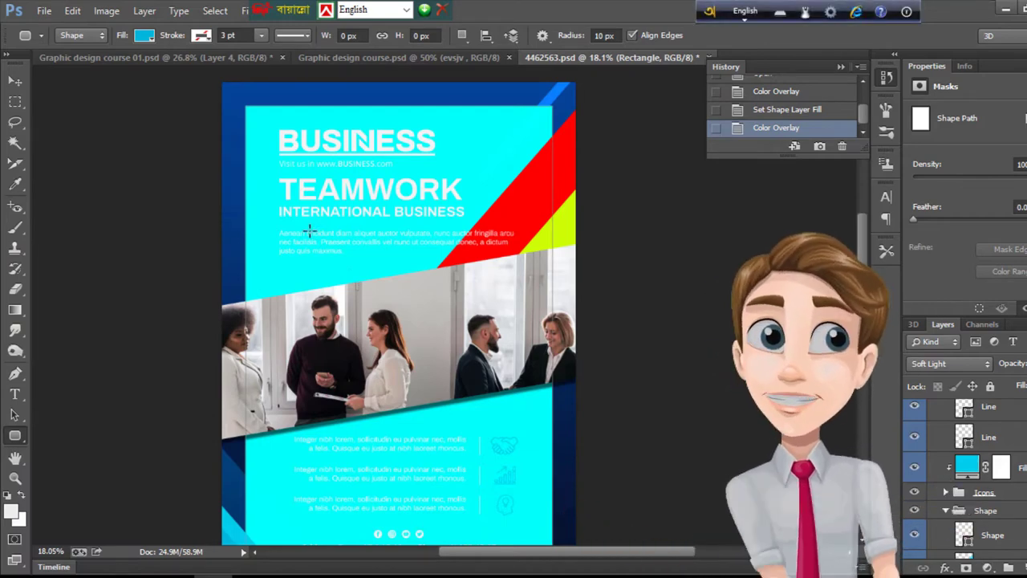
scroll(323, 177, "up", 2)
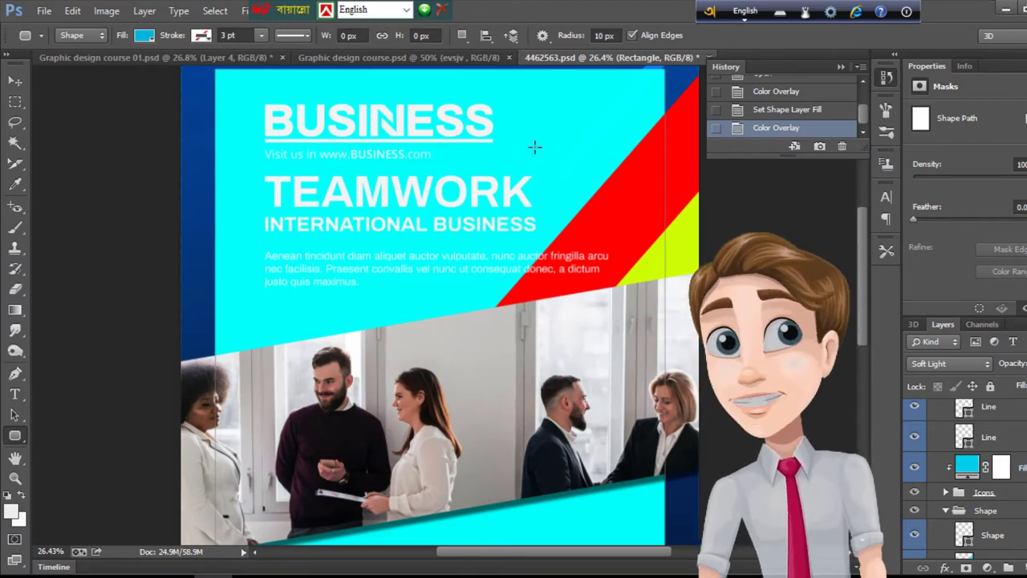
scroll(535, 147, "down", 5)
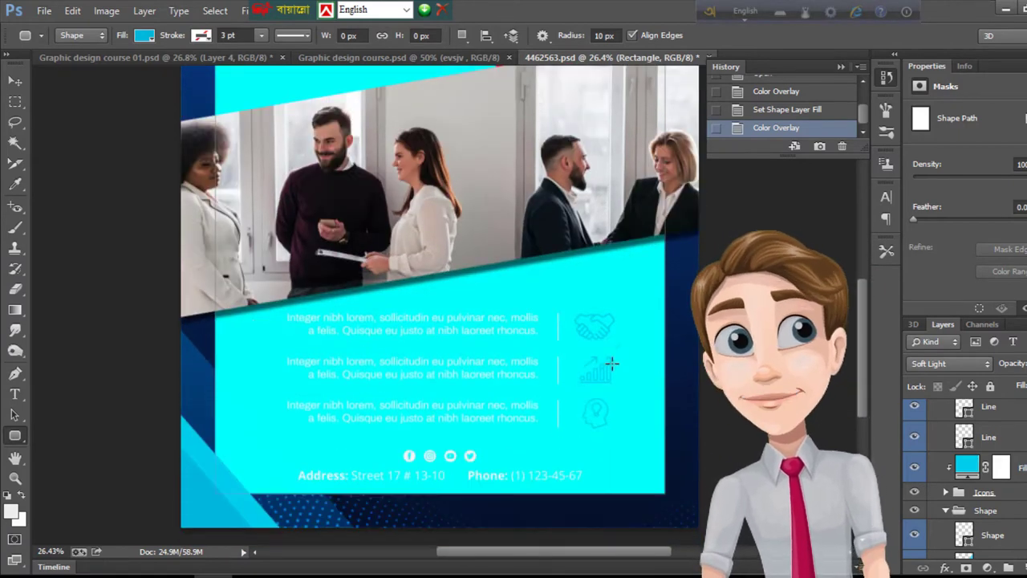
scroll(602, 341, "up", 3)
scroll(619, 404, "down", 2)
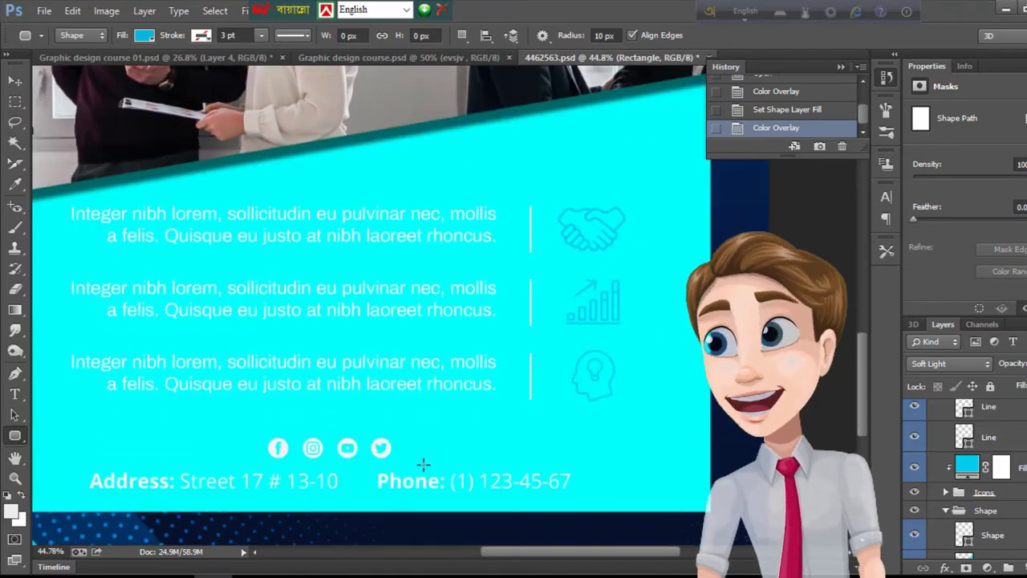
scroll(305, 440, "down", 3)
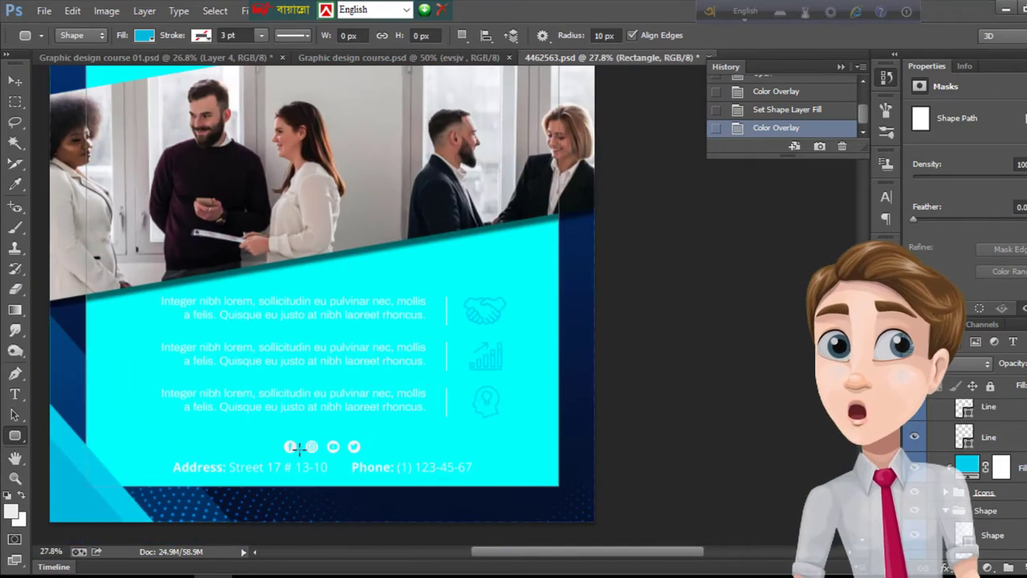
scroll(210, 482, "up", 3)
scroll(257, 479, "up", 1)
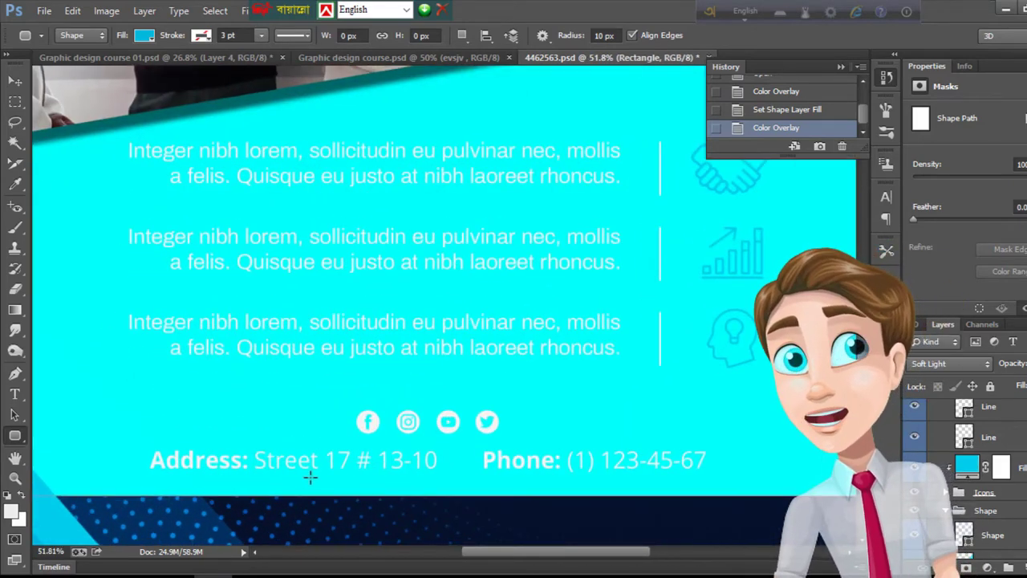
scroll(594, 457, "down", 1)
scroll(619, 438, "down", 3)
Step: Zoom out so the whole flyer fits in view
scroll(619, 437, "down", 2)
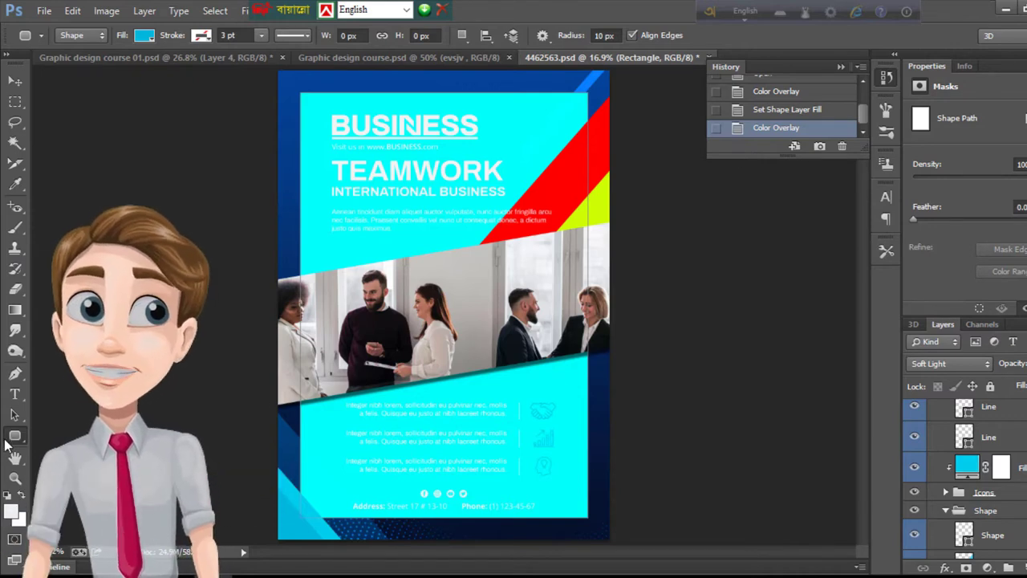
Step: Try hex values 000001 and 2222 for the shape fill, then close the picker leaving it cyan
left_click(144, 36)
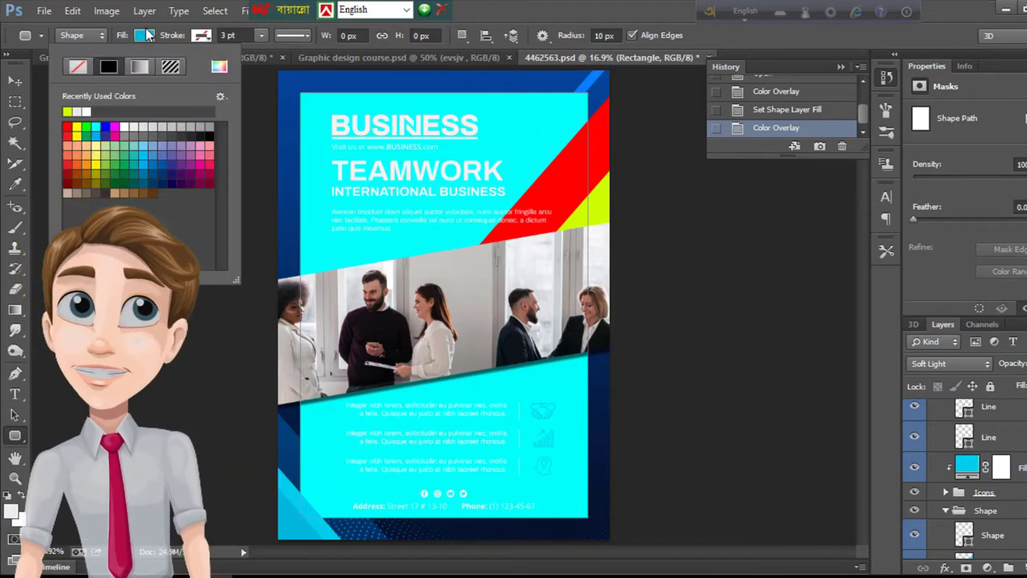
left_click(221, 69)
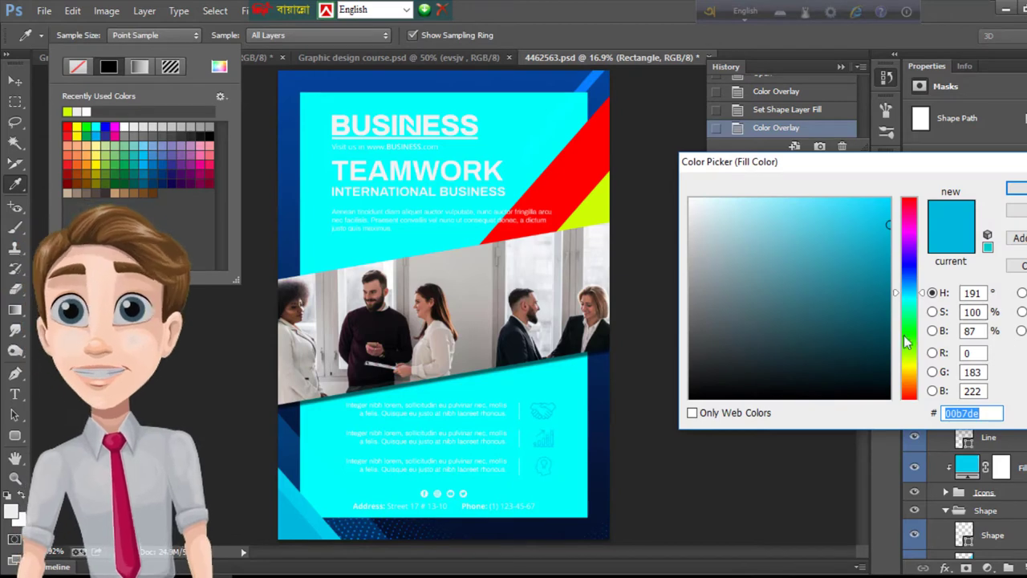
left_click(995, 414)
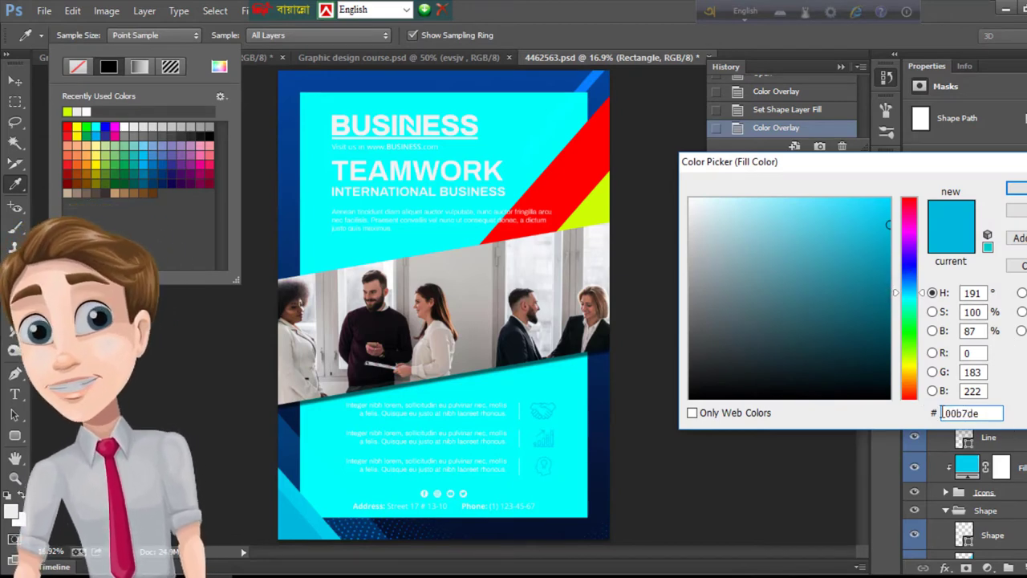
left_click_drag(995, 413, 927, 413)
type("0")
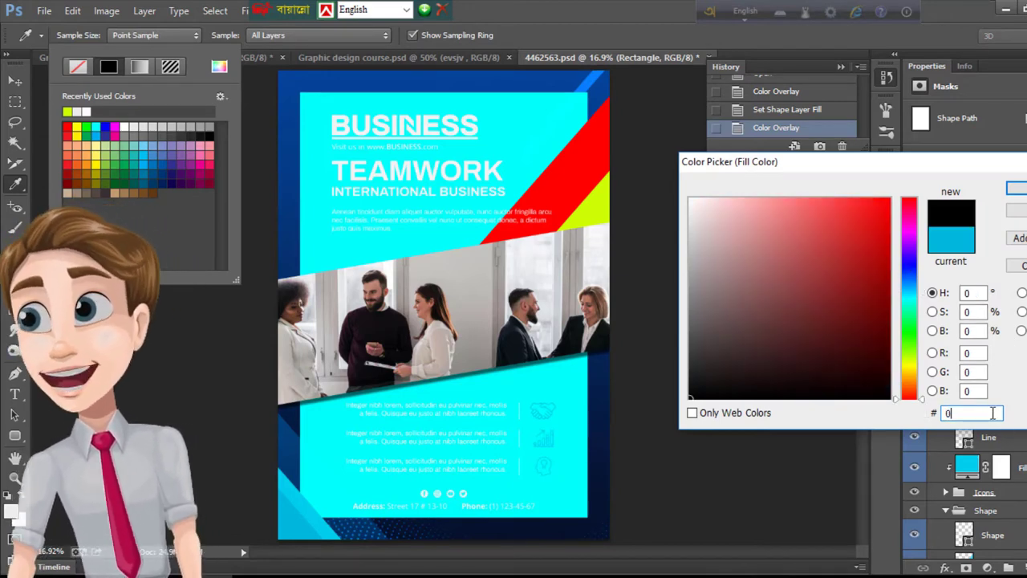
type("00001")
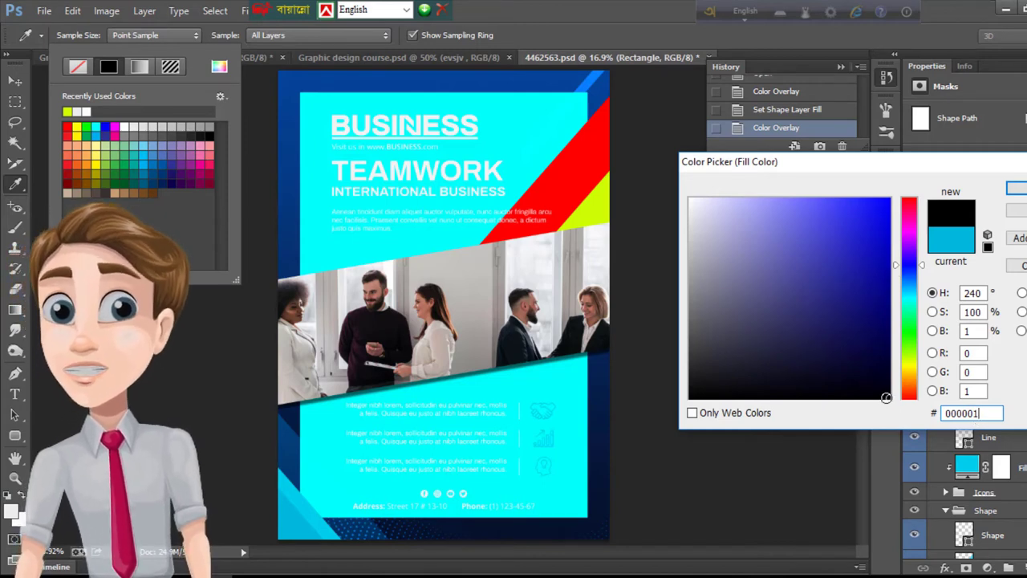
double_click(964, 410)
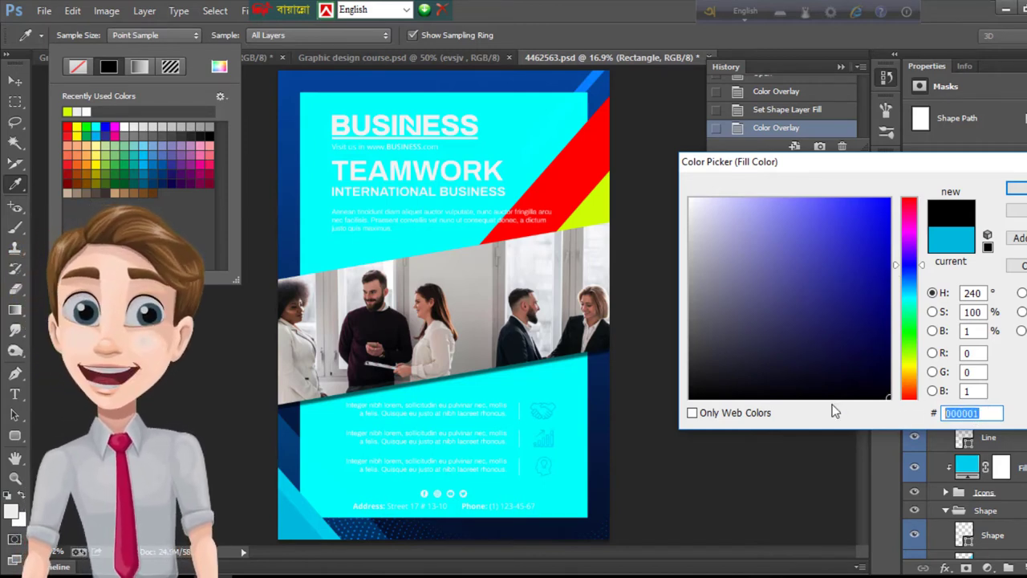
type("2222")
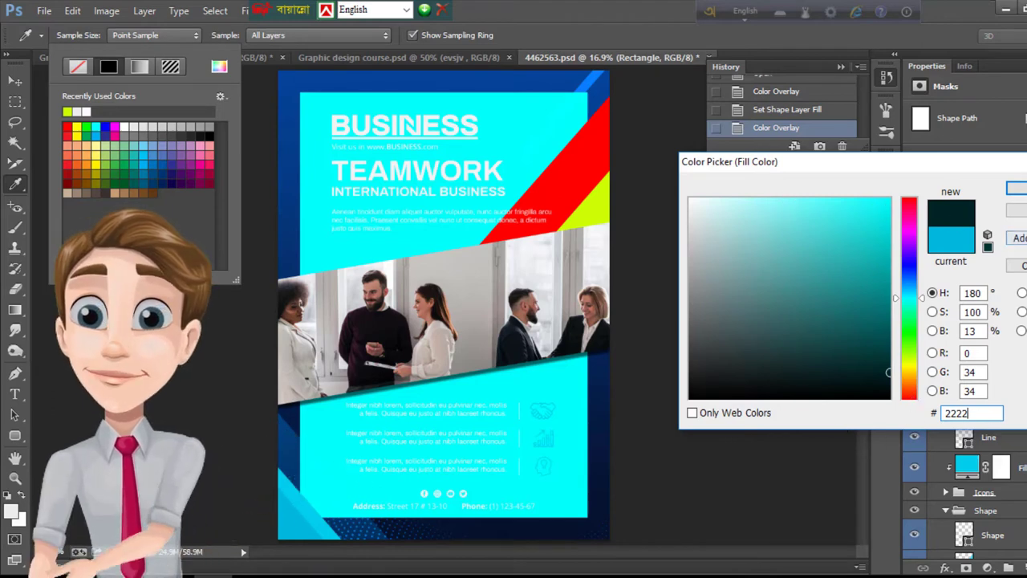
left_click(1016, 209)
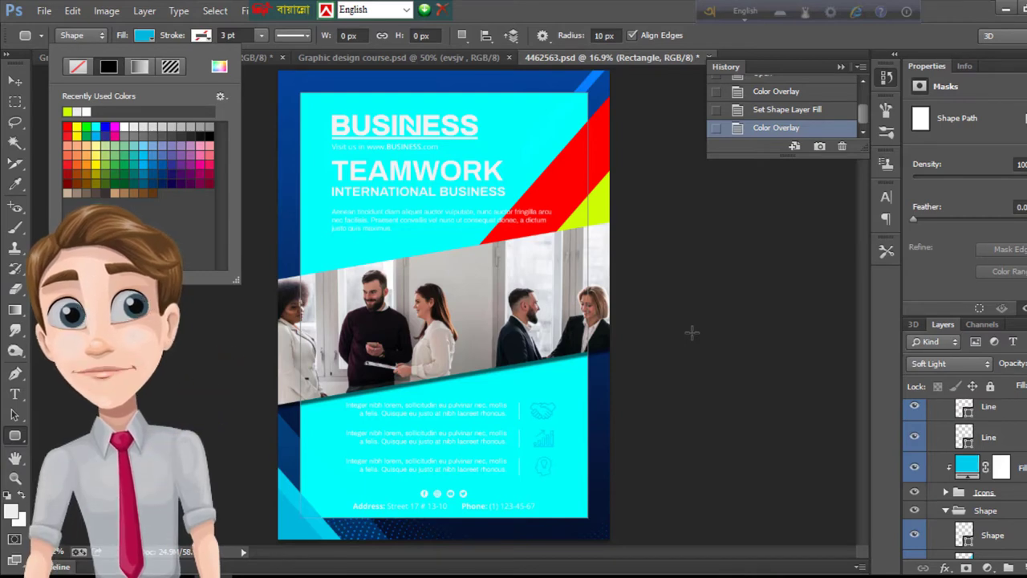
left_click(14, 185)
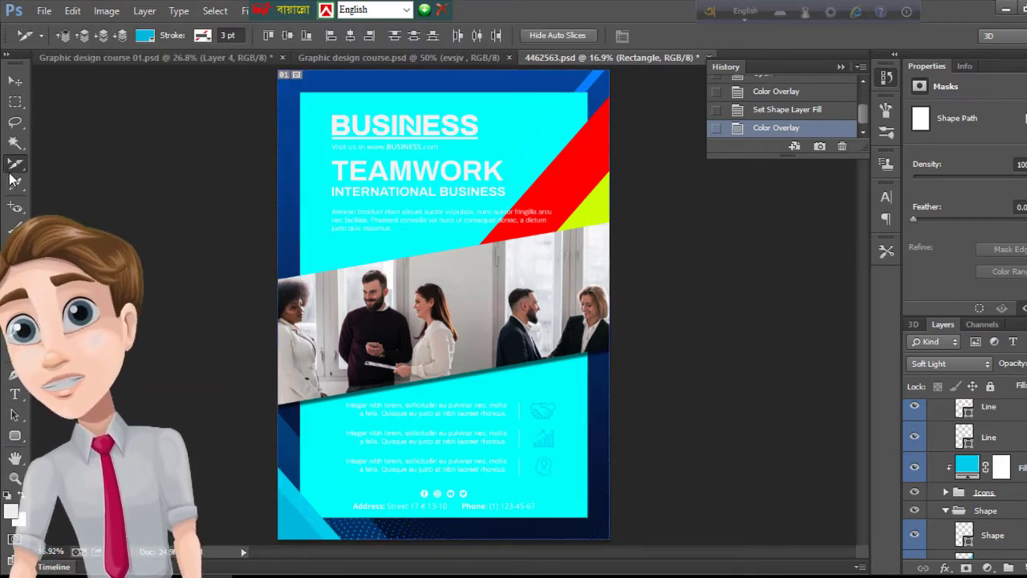
left_click(14, 184)
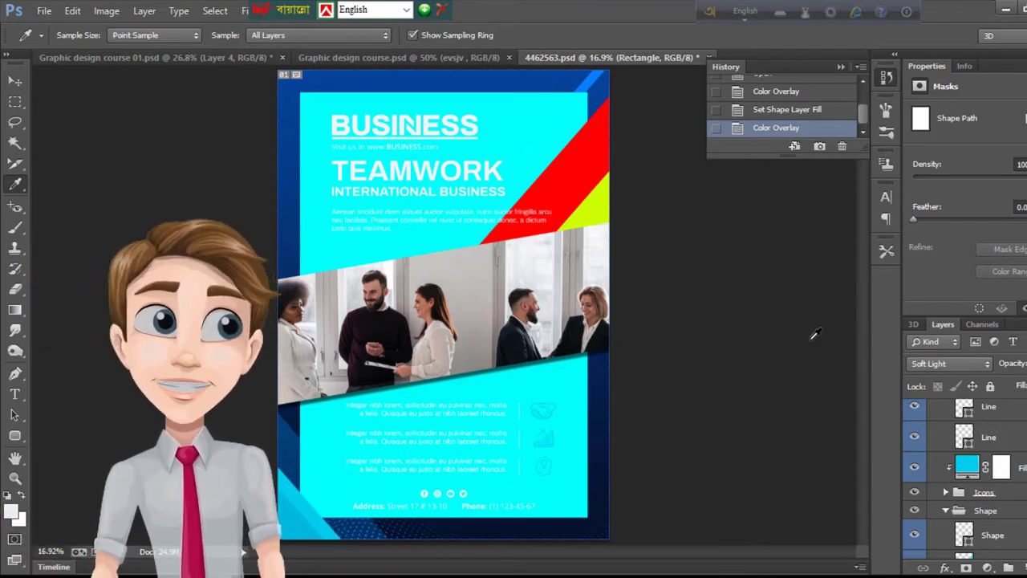
left_click(168, 57)
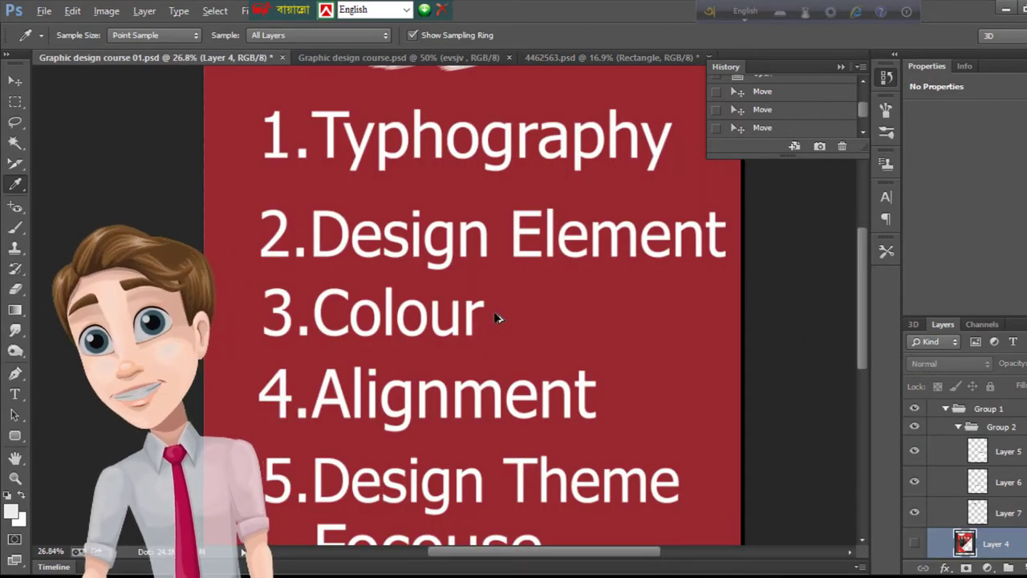
scroll(500, 314, "down", 1)
left_click(16, 80)
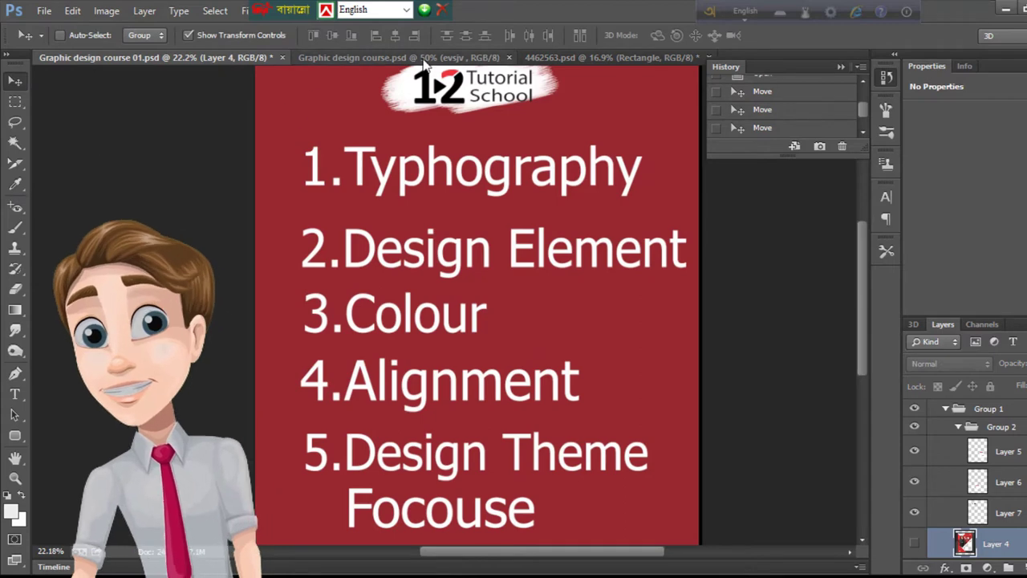
left_click(599, 58)
scroll(649, 403, "up", 1)
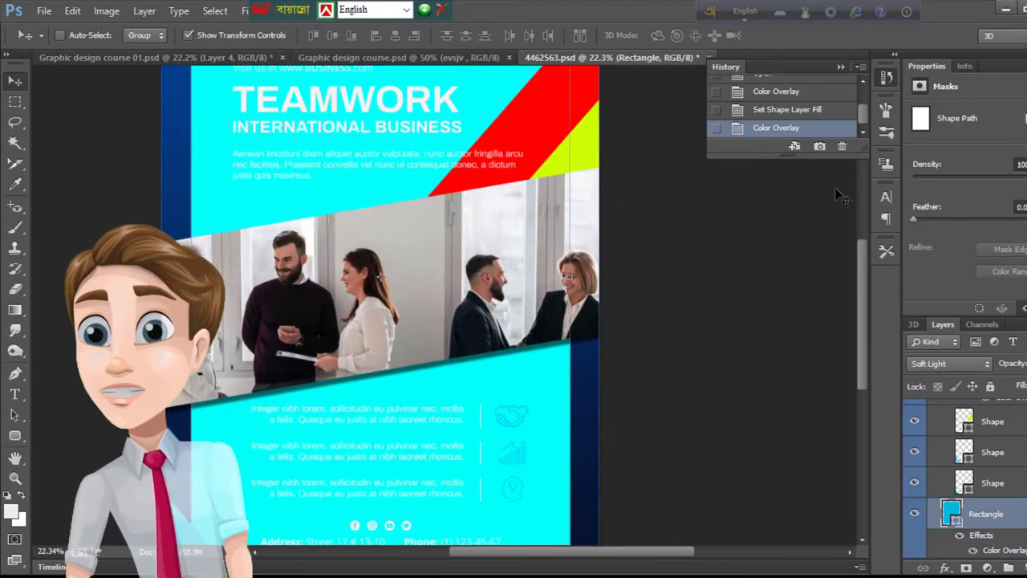
scroll(805, 109, "up", 3)
Step: Revert the flyer to its Open history snapshot, zoom around it, and briefly visit the design-topics document
left_click(803, 115)
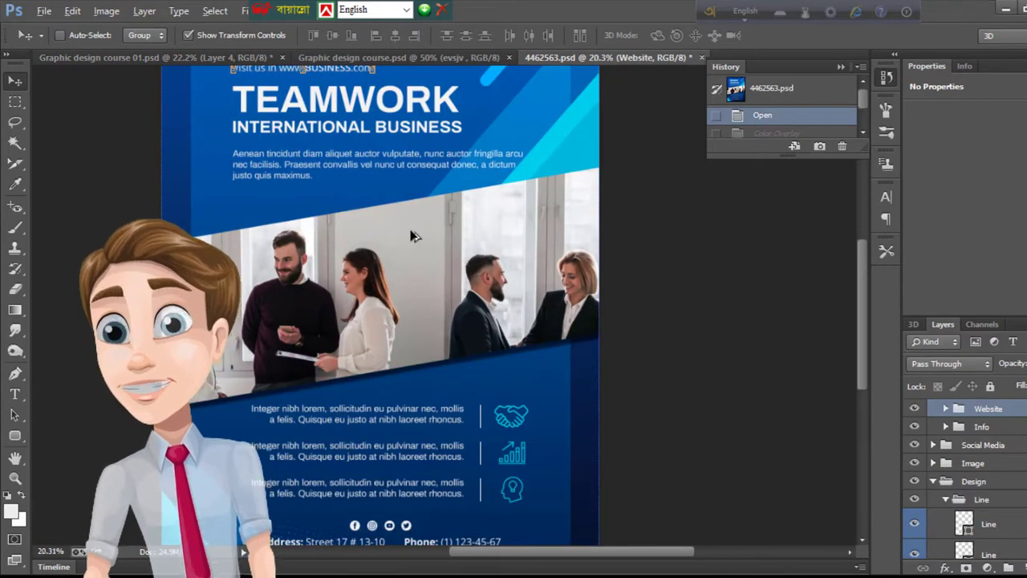
scroll(411, 235, "down", 1)
scroll(405, 237, "up", 2)
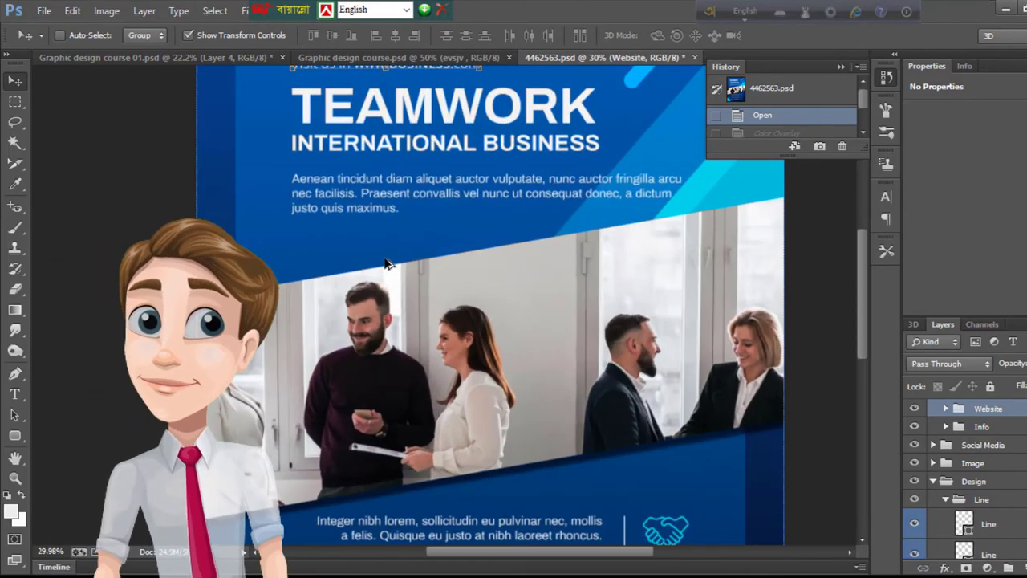
scroll(385, 263, "down", 1)
scroll(386, 263, "down", 1)
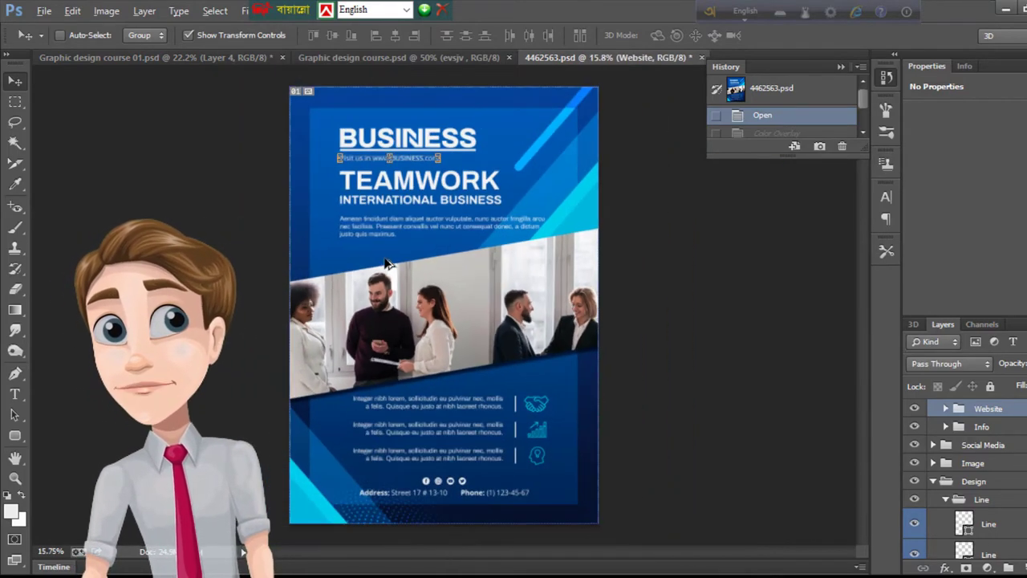
scroll(385, 261, "up", 1)
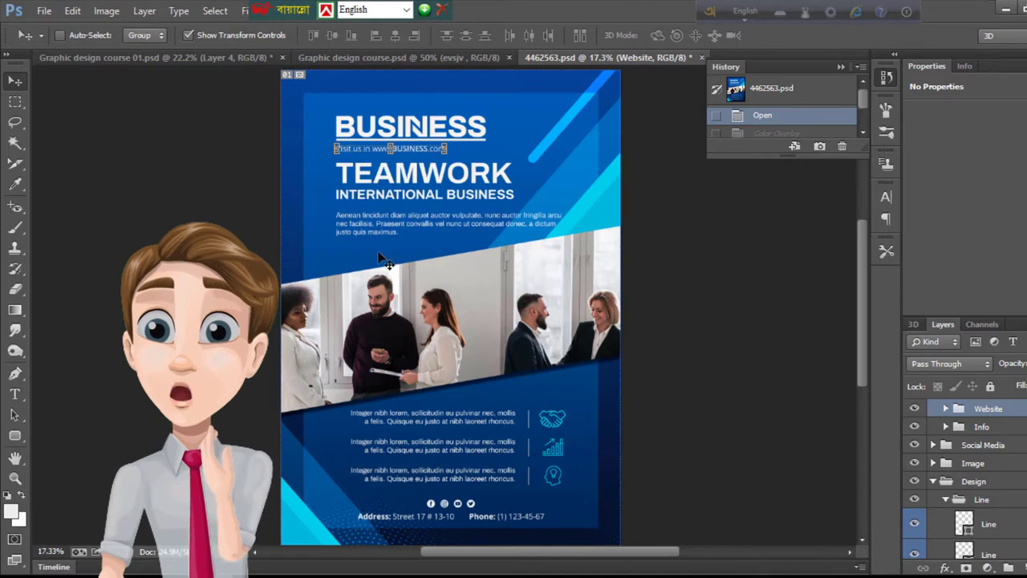
scroll(410, 243, "up", 2)
scroll(410, 245, "down", 1)
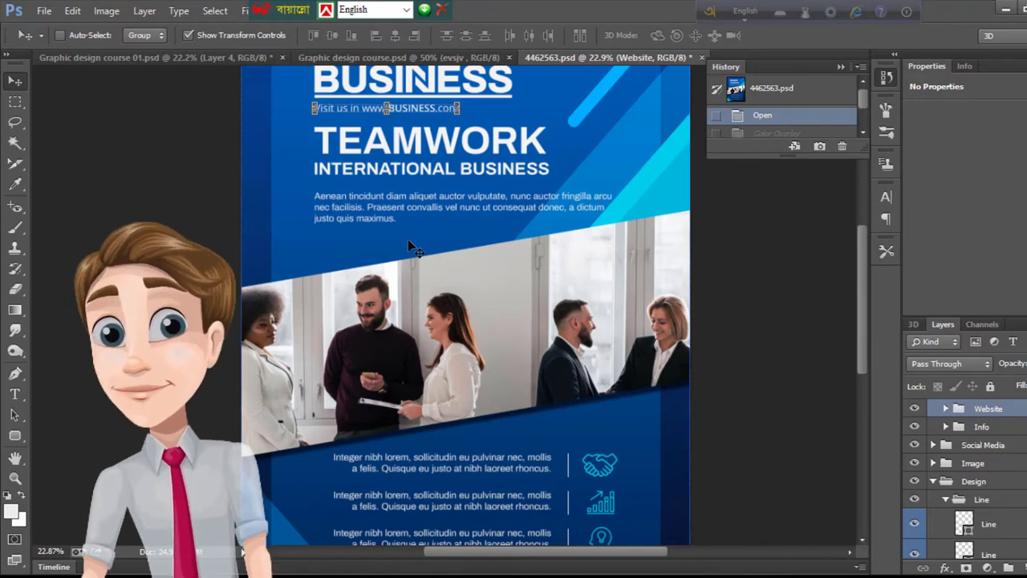
scroll(408, 239, "down", 3)
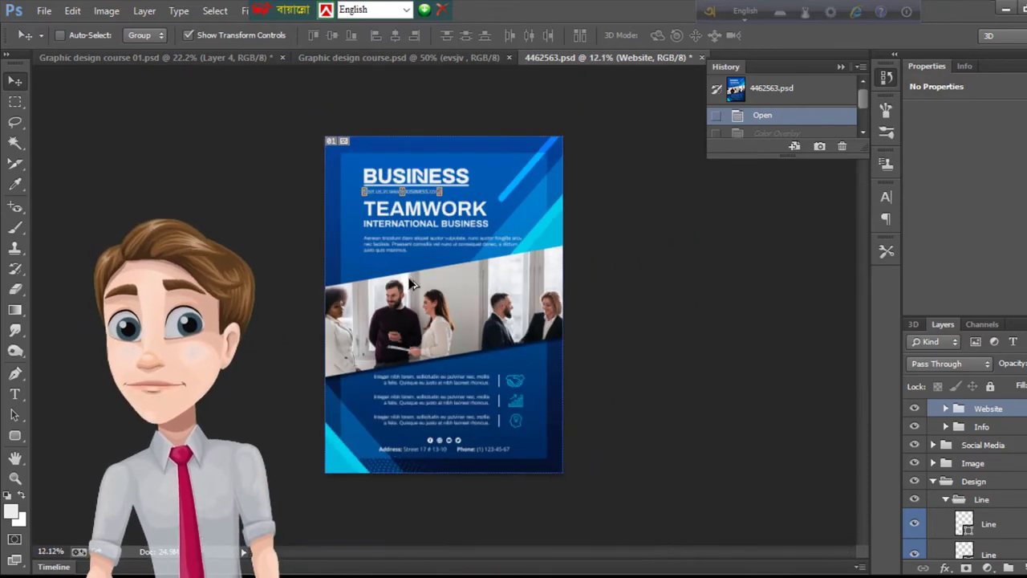
scroll(408, 239, "up", 3)
left_click(50, 59)
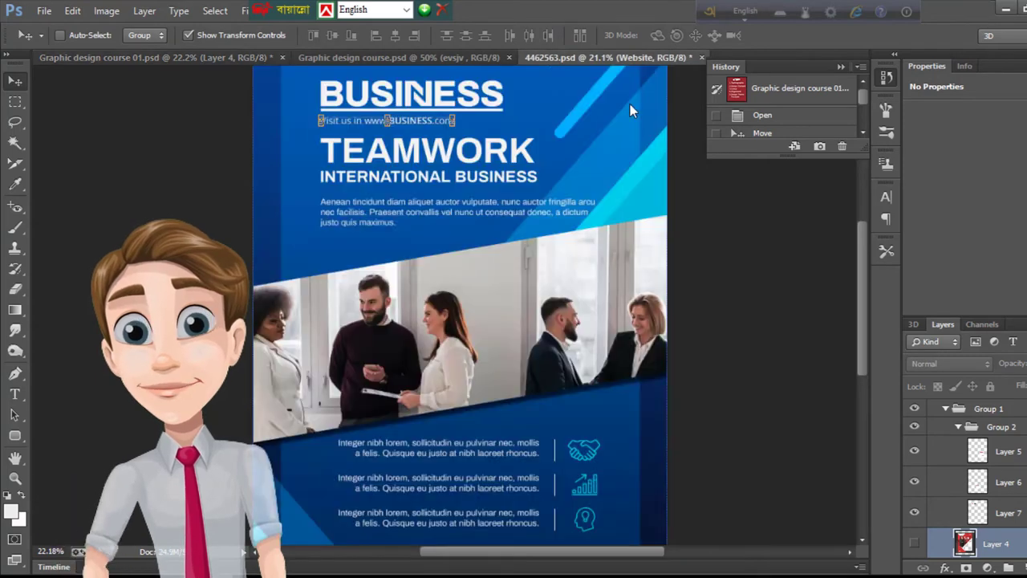
left_click(648, 54)
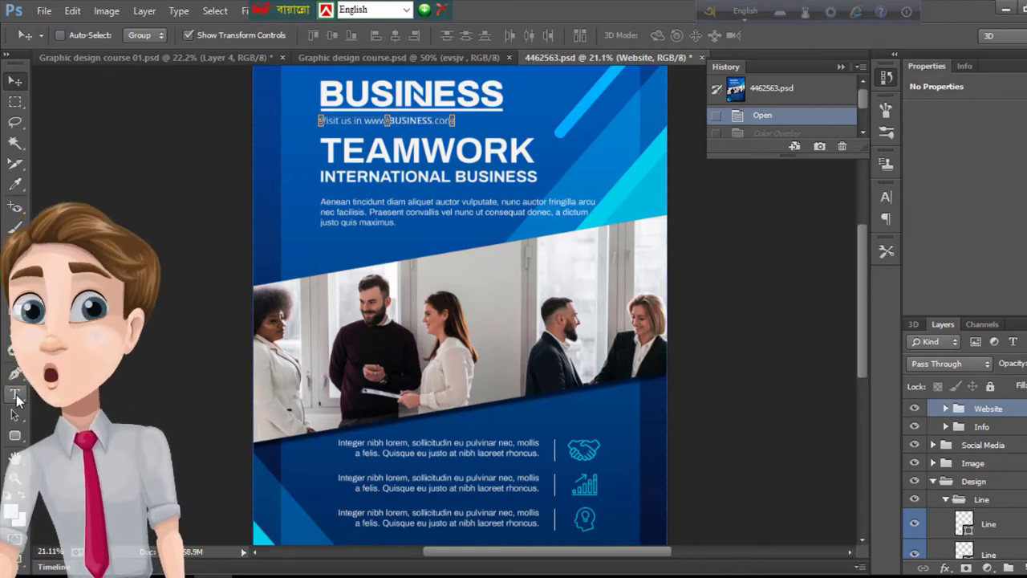
left_click(16, 396)
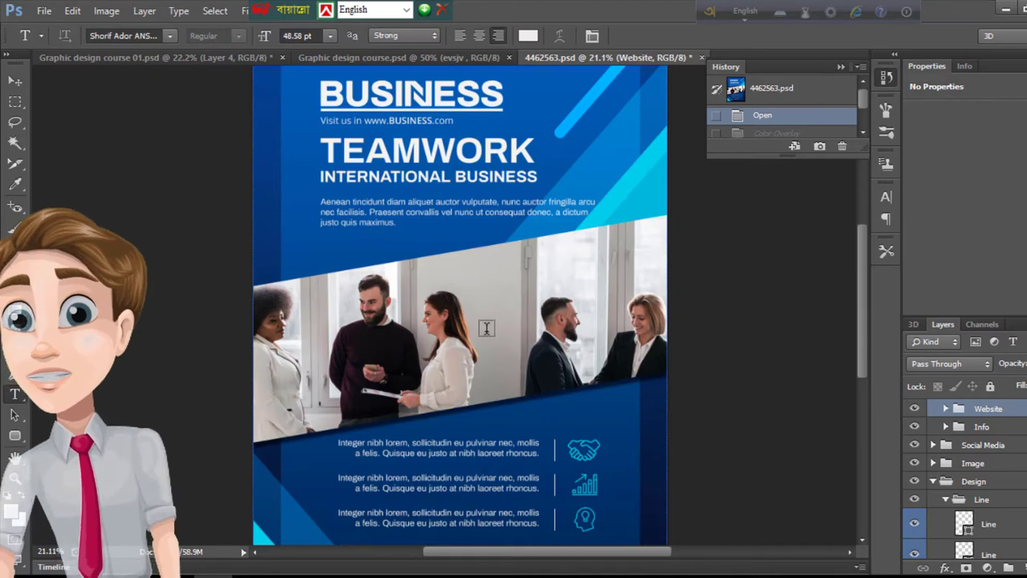
scroll(996, 457, "up", 4)
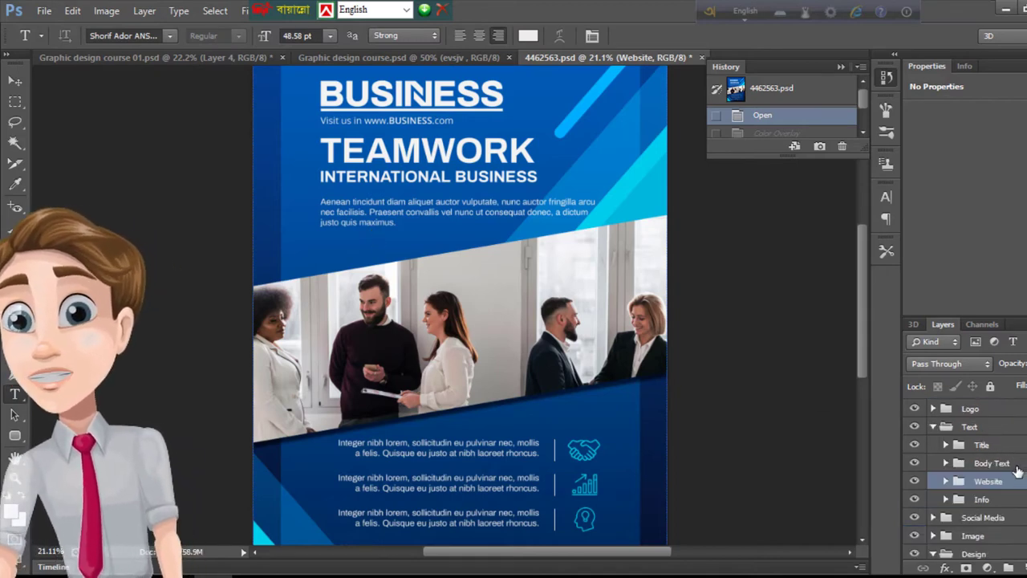
left_click(917, 427)
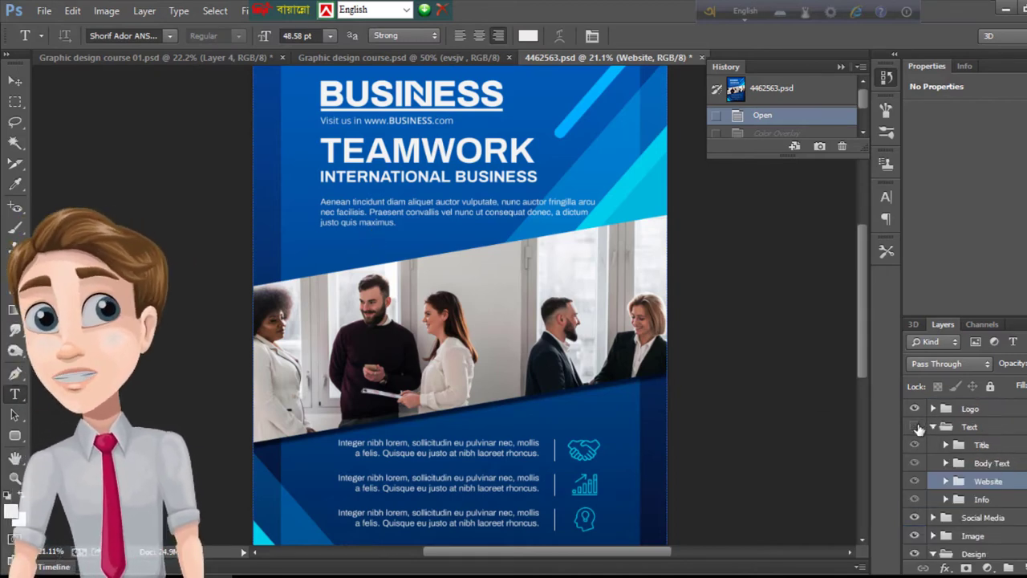
left_click(916, 427)
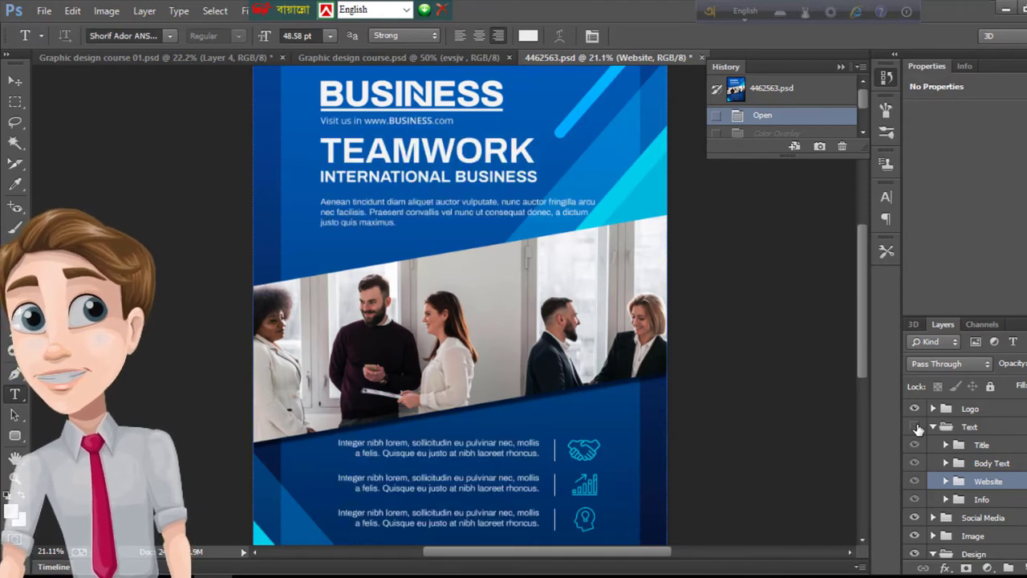
left_click(916, 426)
left_click(916, 427)
left_click(917, 427)
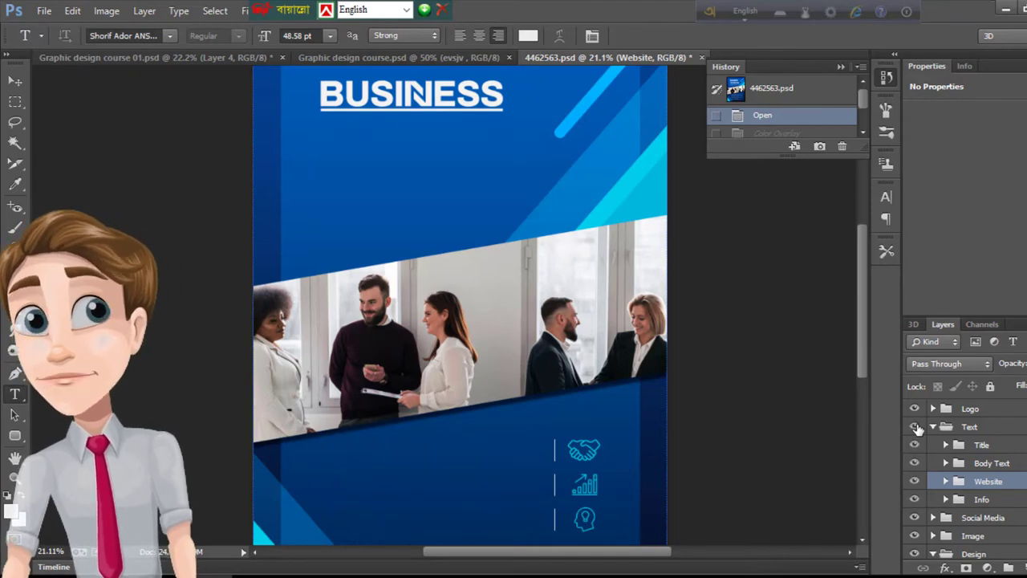
left_click(917, 427)
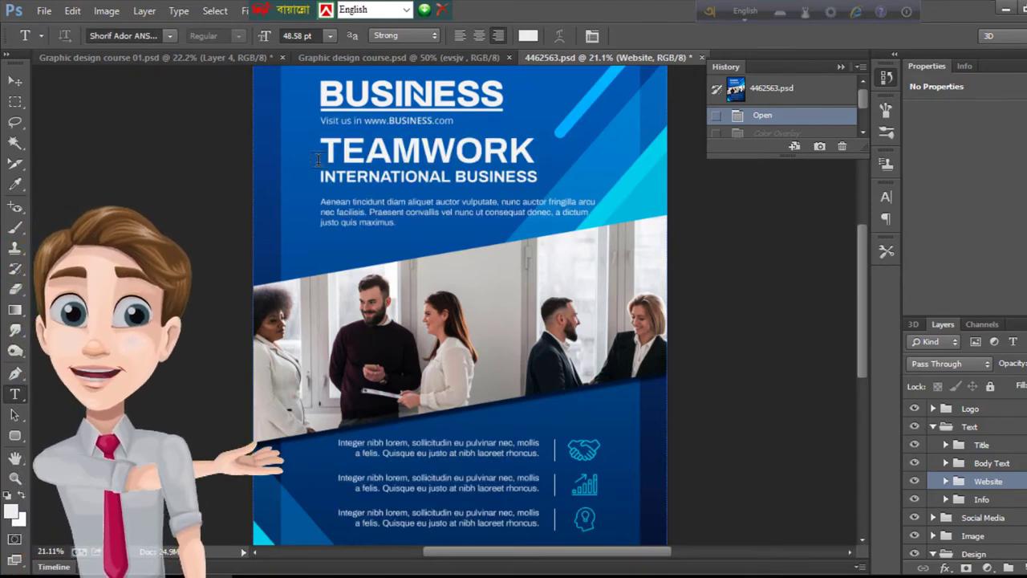
scroll(320, 159, "up", 3)
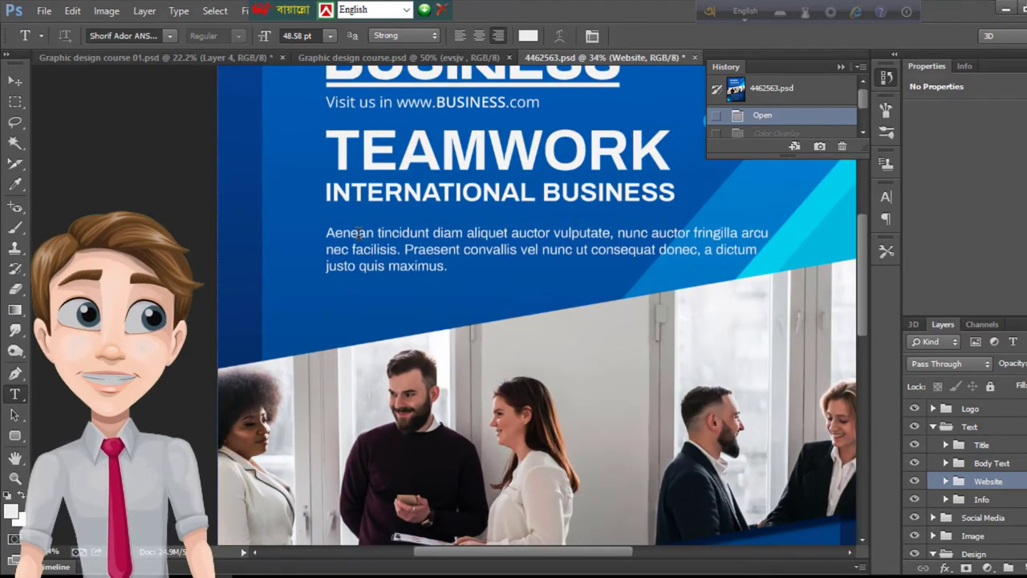
scroll(359, 232, "up", 3)
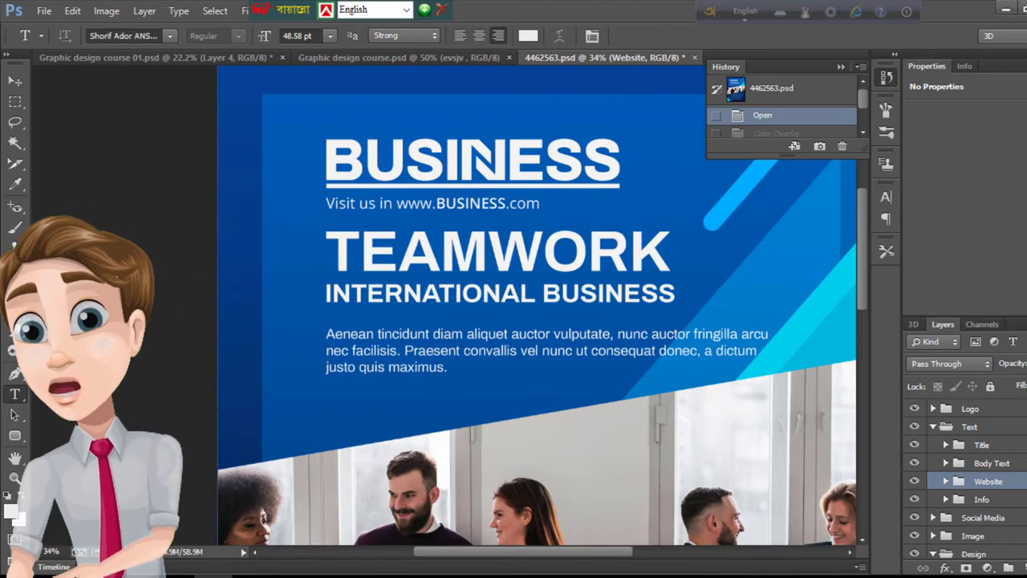
left_click(915, 444)
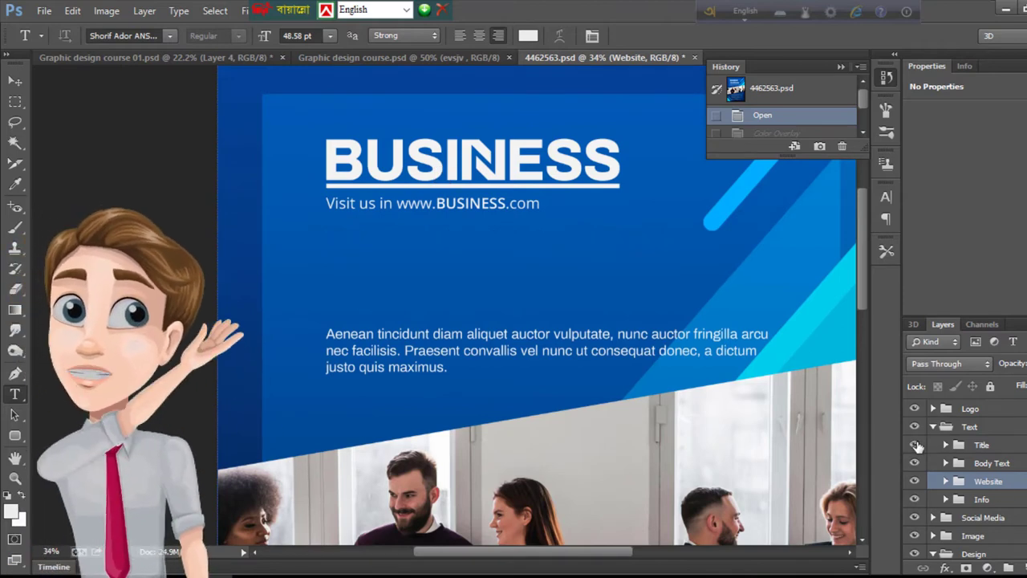
left_click(915, 445)
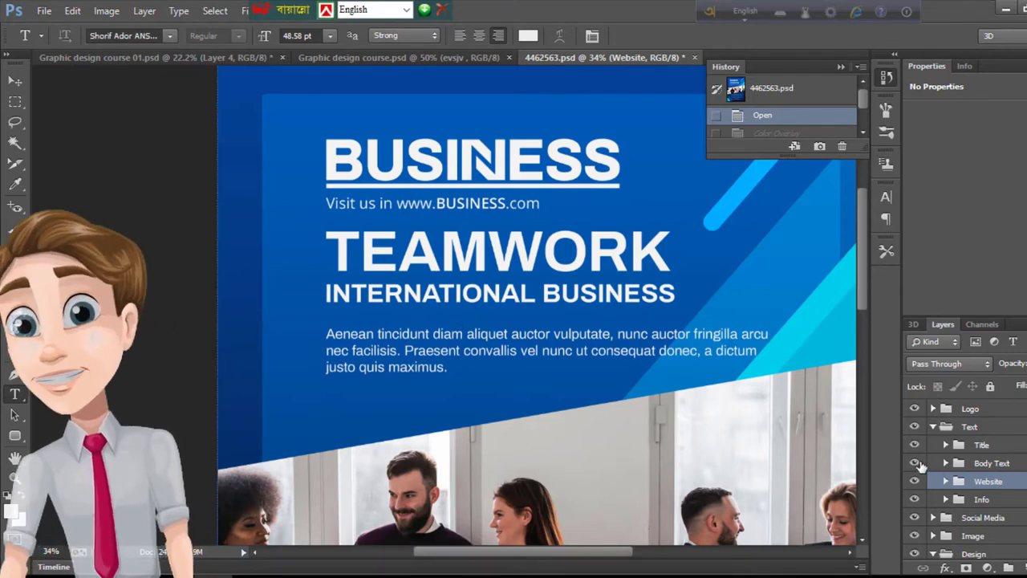
left_click(916, 463)
left_click(915, 463)
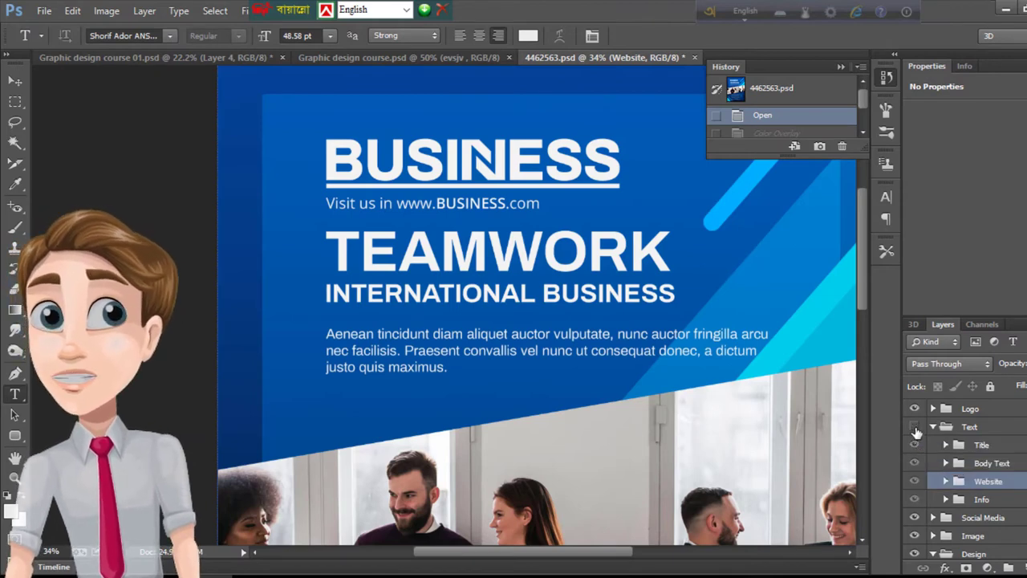
left_click(915, 428)
left_click(916, 427)
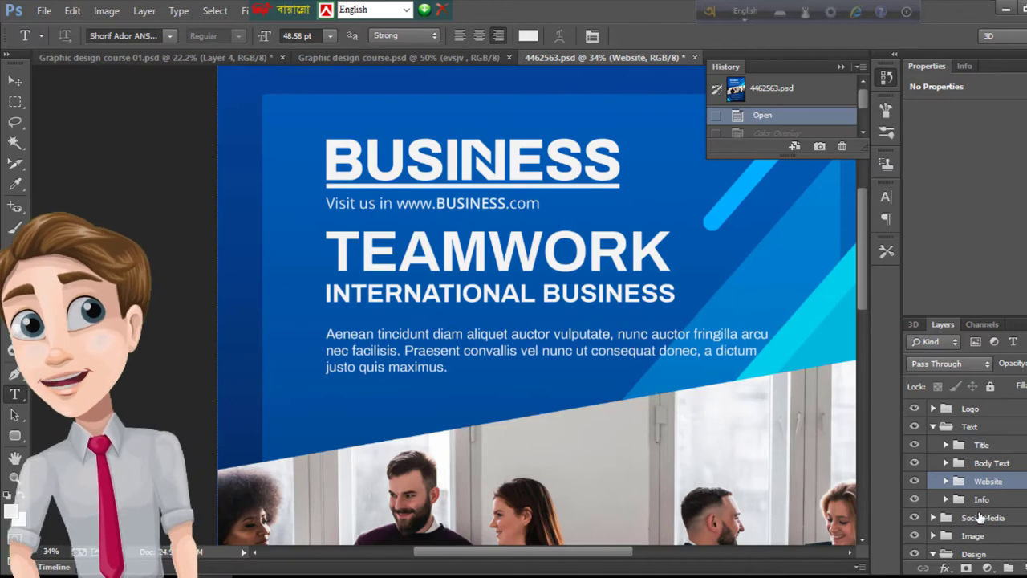
left_click(914, 409)
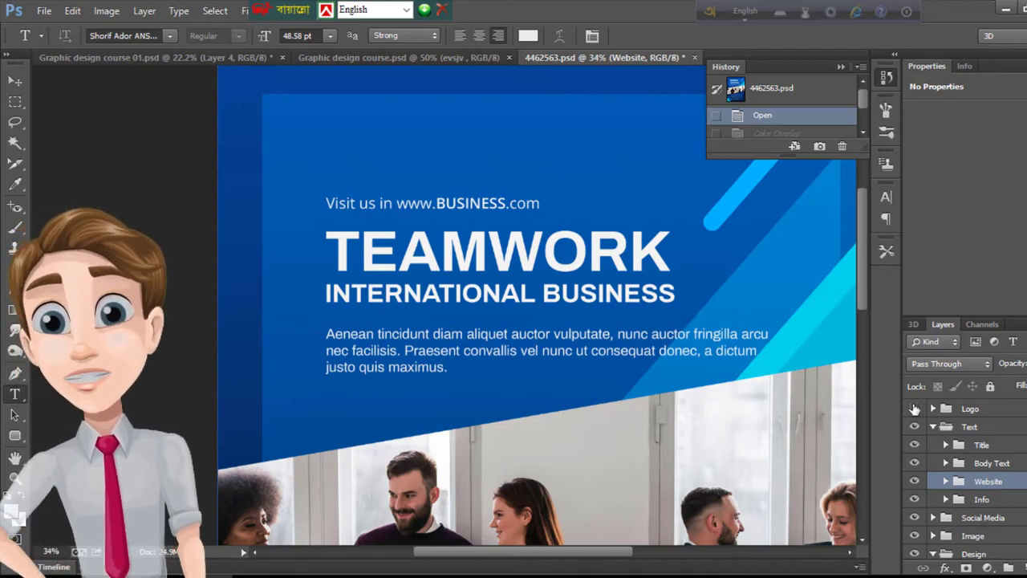
left_click(915, 409)
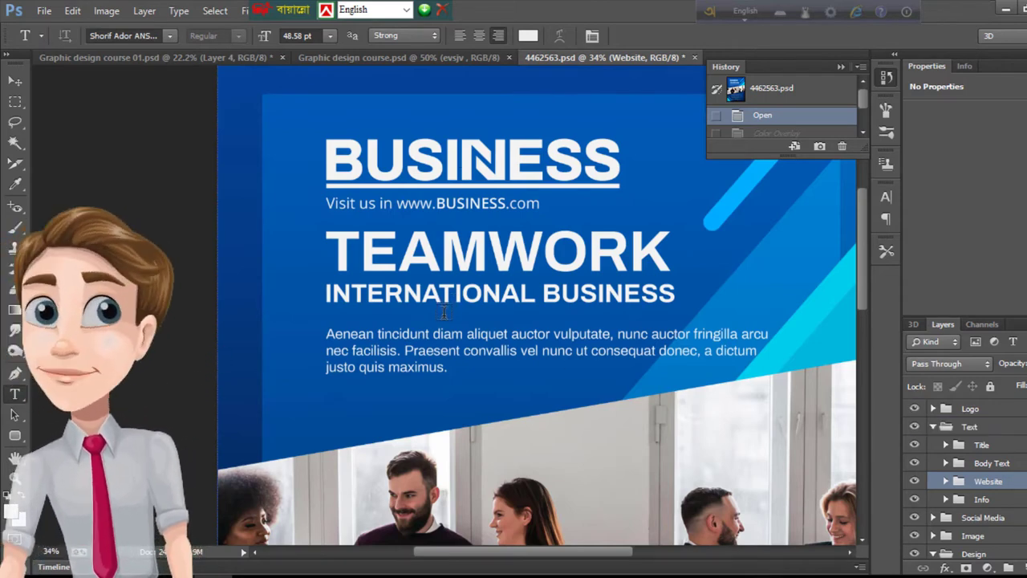
scroll(407, 325, "down", 10)
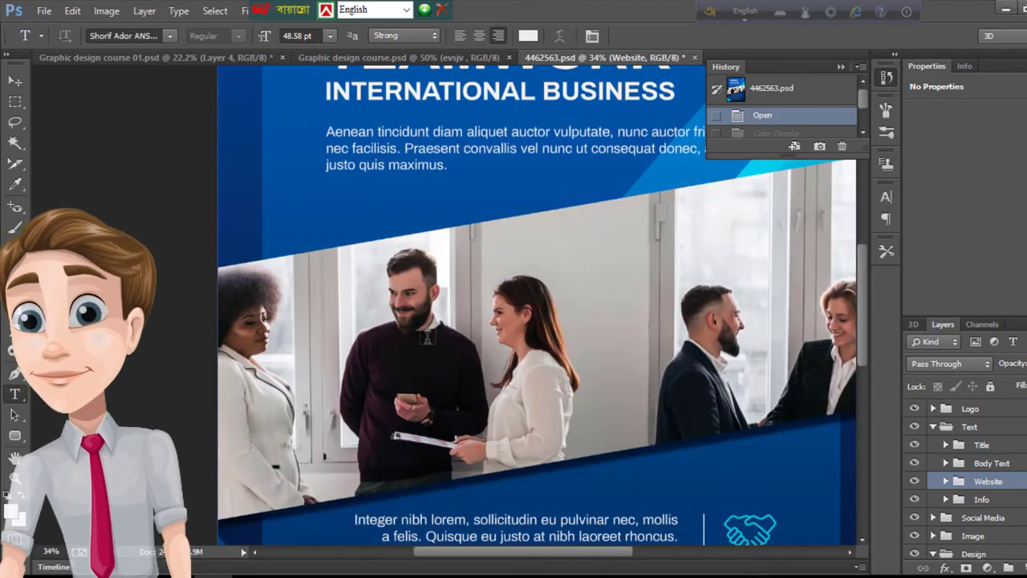
scroll(429, 348, "up", 8)
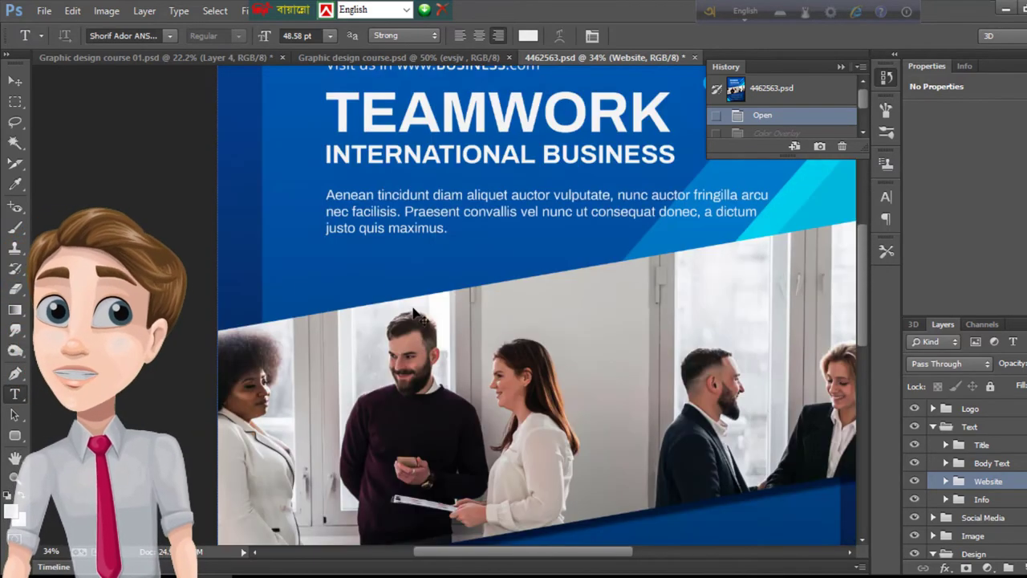
scroll(336, 297, "down", 2)
scroll(337, 200, "up", 1)
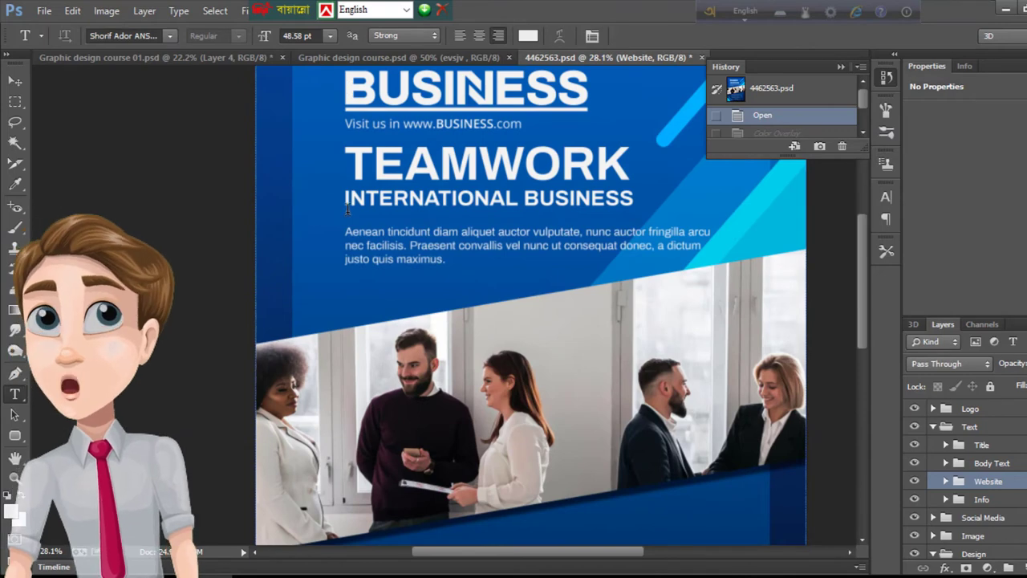
Step: Marquee-select a tall strip at the flyer's top-left, then deselect it
left_click(14, 101)
scroll(241, 84, "down", 2)
left_click_drag(252, 86, 313, 267)
scroll(291, 159, "up", 2)
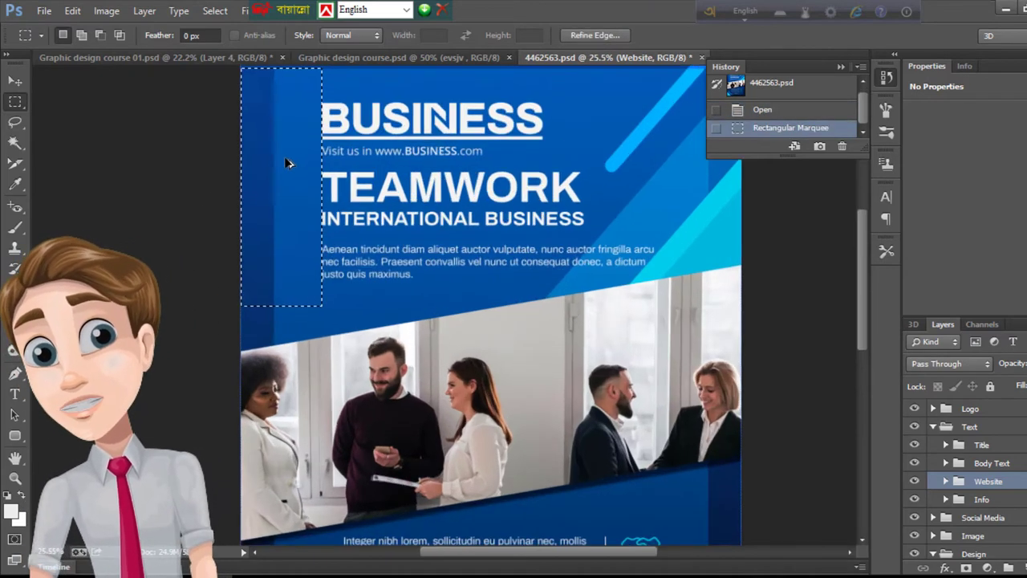
key("ctrl+d")
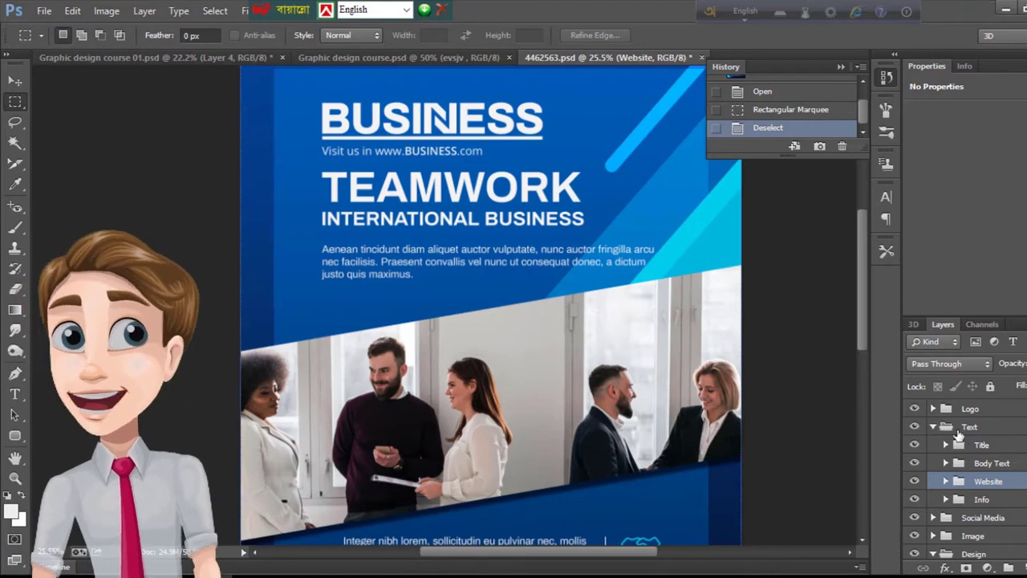
Step: Hide and reshow the Text layer group, then collapse it
left_click(981, 427)
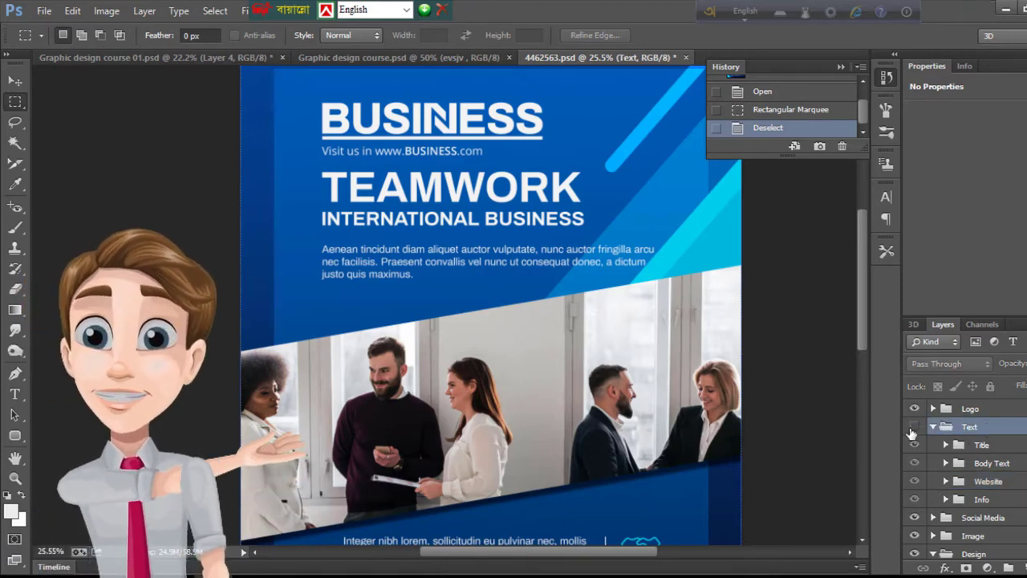
left_click(914, 427)
left_click(914, 426)
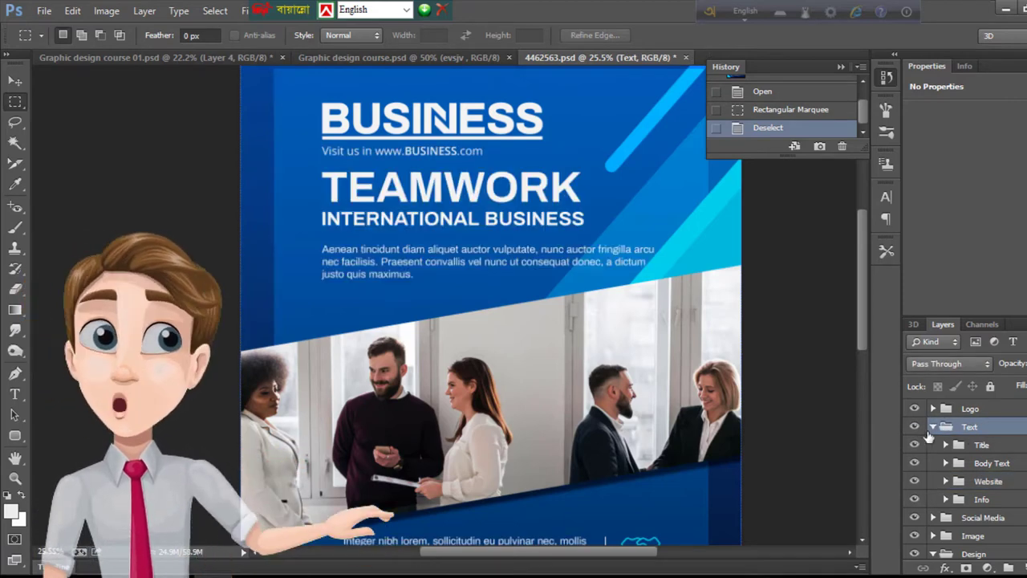
left_click(932, 427)
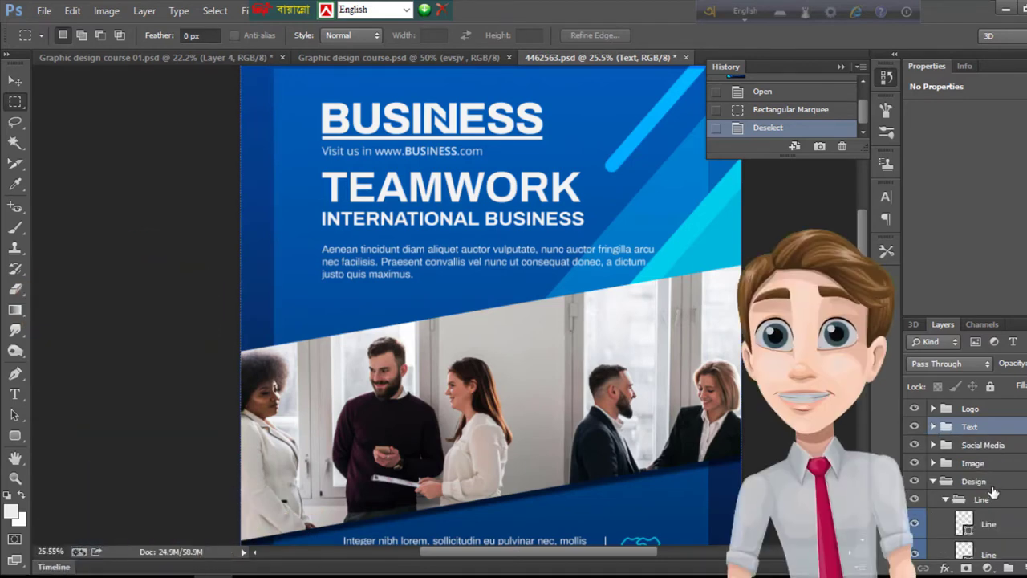
scroll(990, 500, "down", 5)
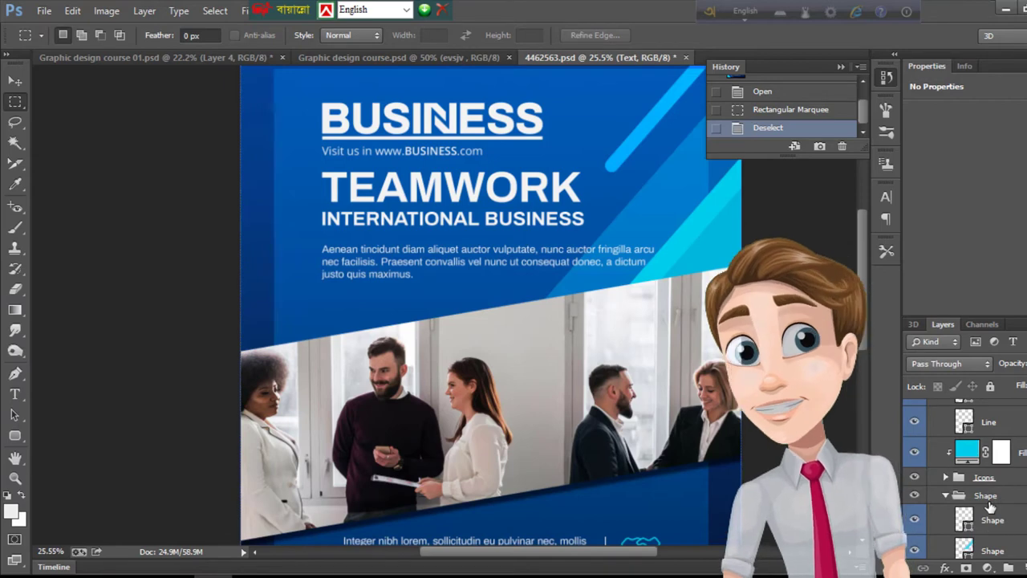
scroll(989, 508, "down", 2)
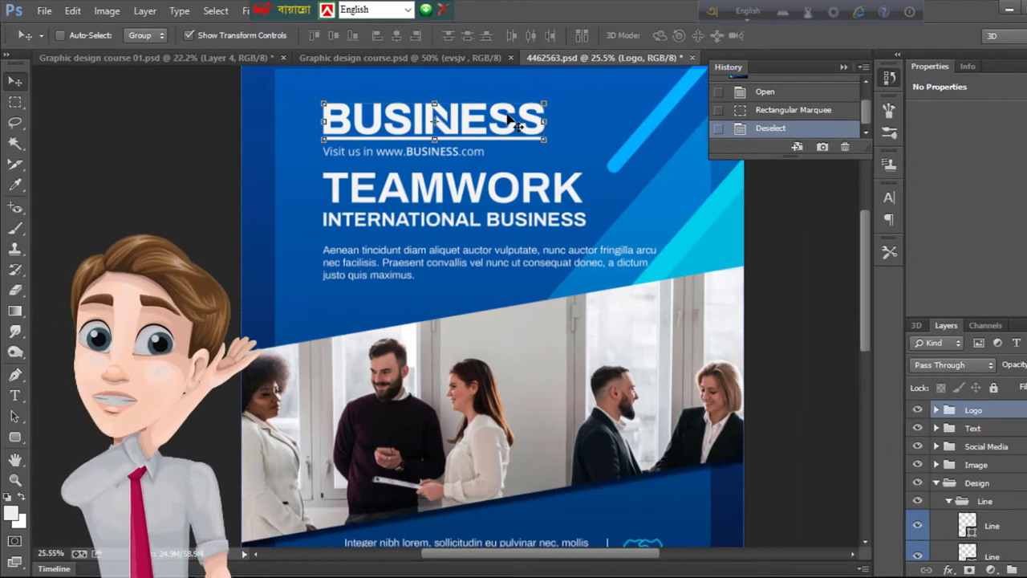
Step: Move the BUSINESS logo left and the body paragraph slightly right, accepting font substitution
left_click_drag(504, 121, 462, 118)
key("t")
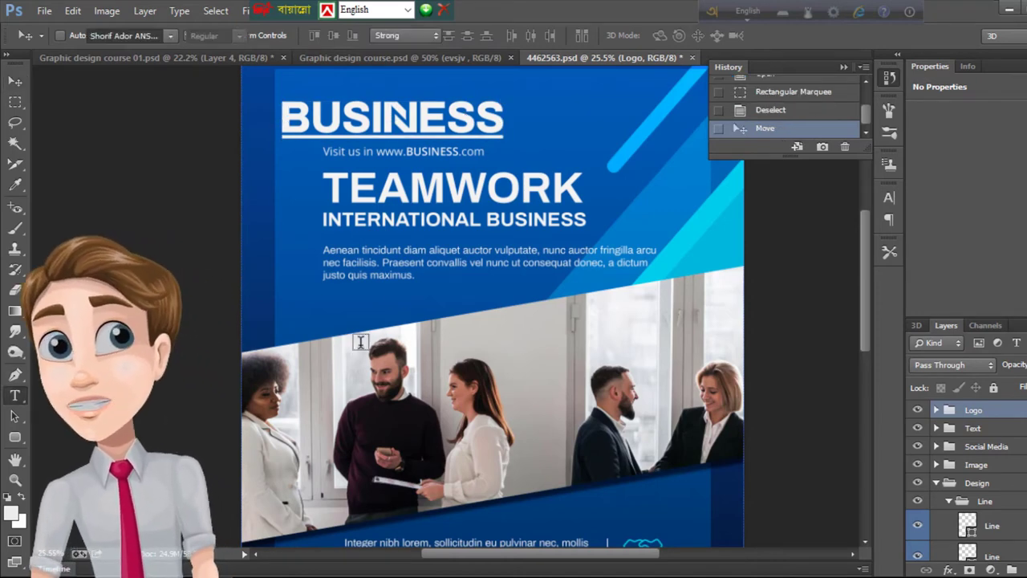
left_click(382, 247)
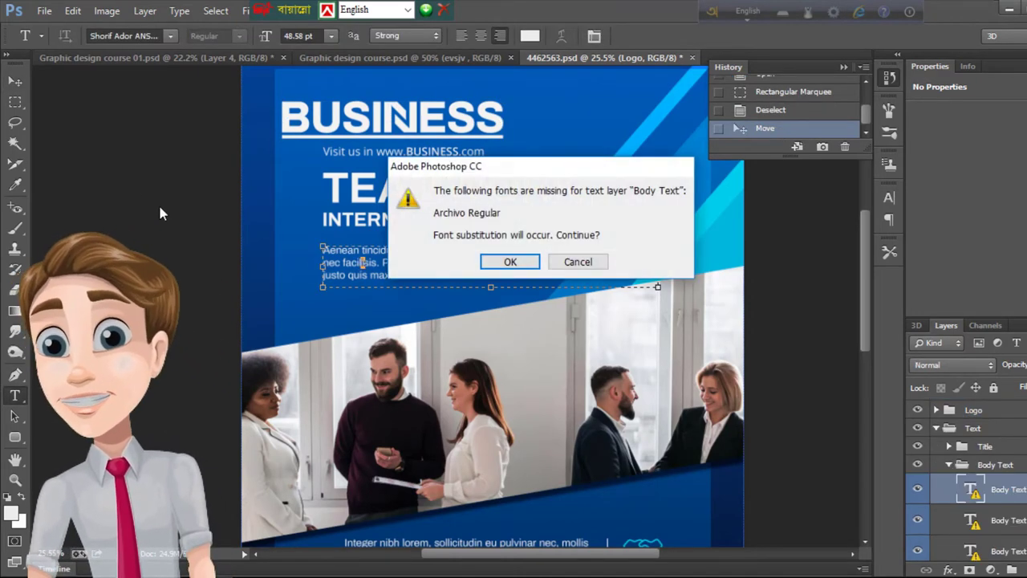
left_click(509, 261)
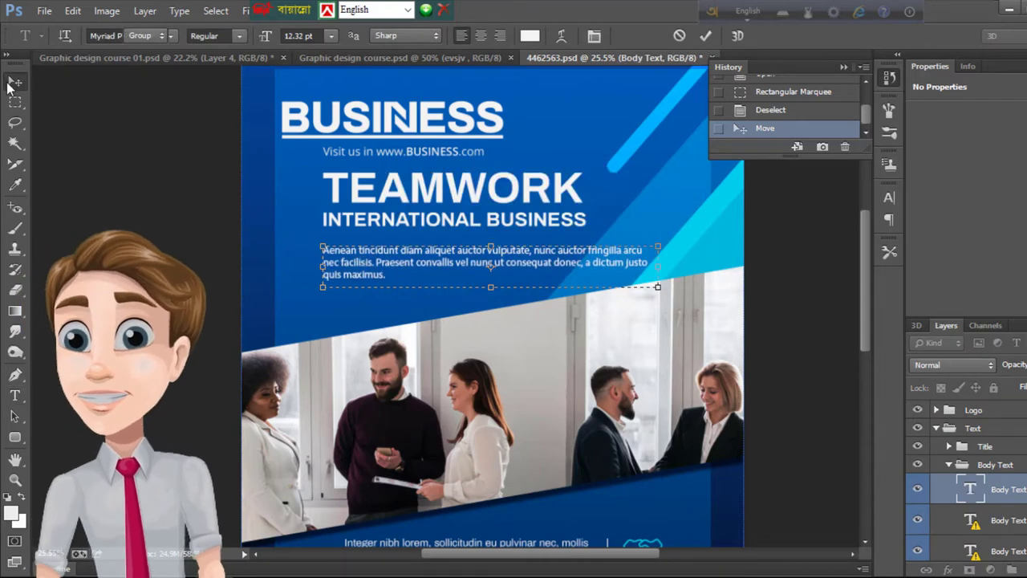
key("v")
left_click_drag(437, 280, 476, 284)
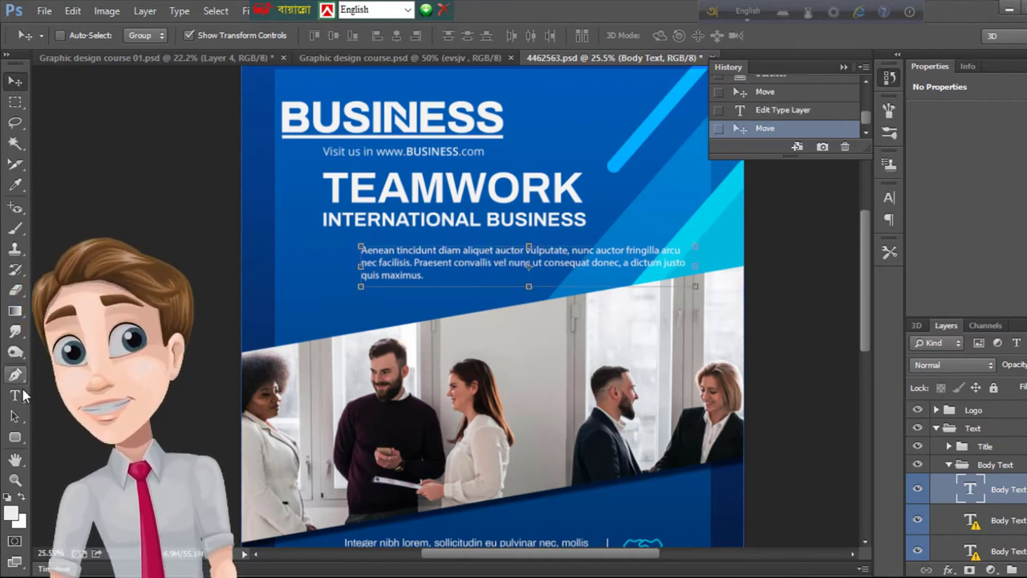
Step: Add a line break before 'Praesent' and extra spacing in the body paragraph
key("t")
left_click(411, 262)
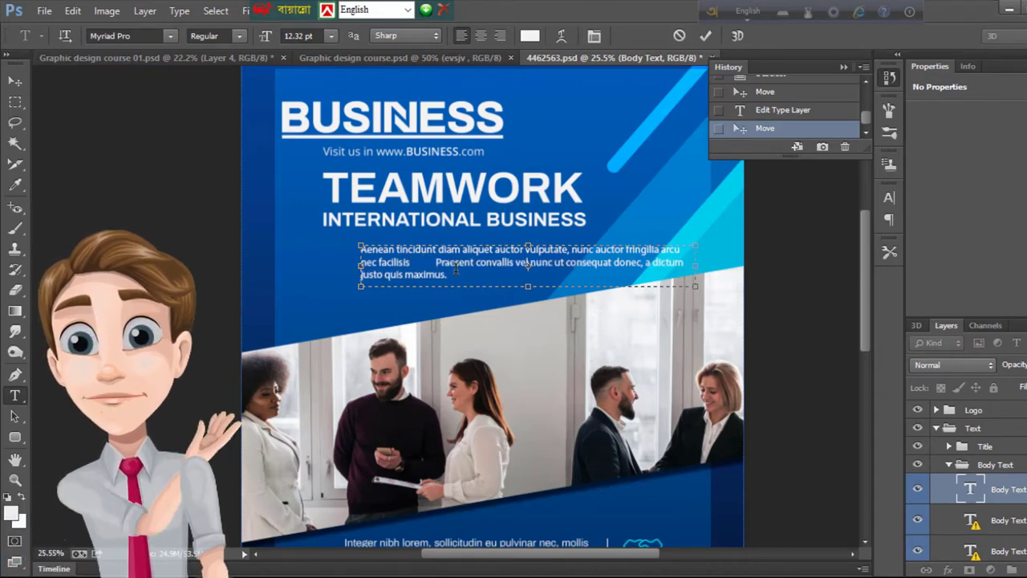
key("Return")
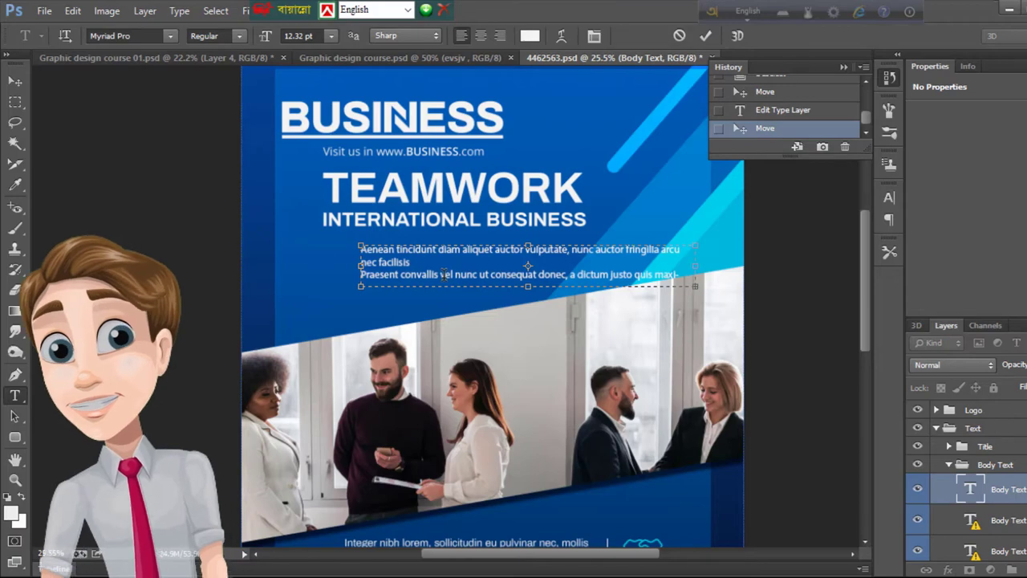
key("ctrl+Return")
Step: Commit the body text edit and nudge the Logo group slightly
key("v")
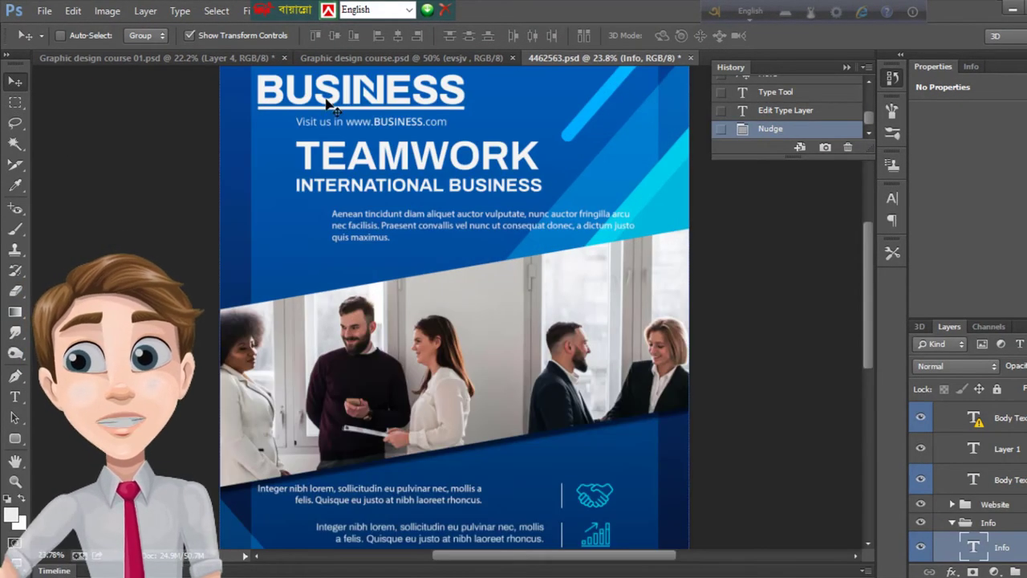
scroll(333, 182, "up", 2)
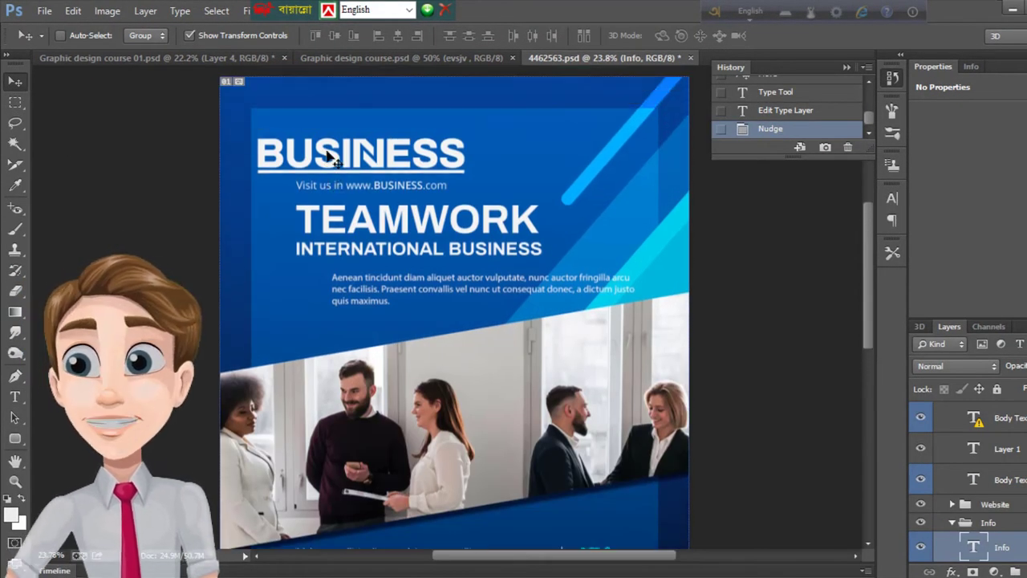
scroll(333, 182, "up", 1)
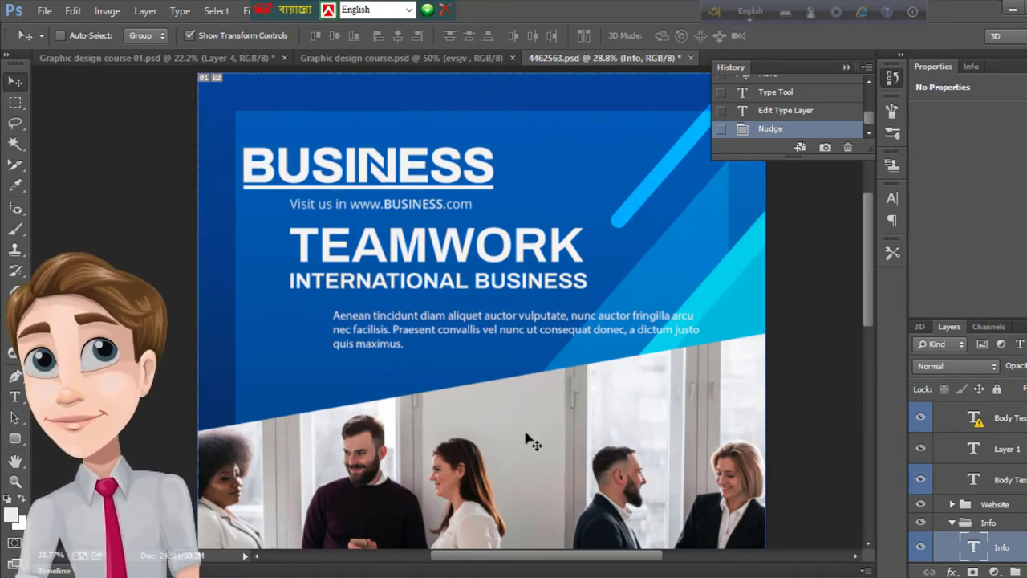
scroll(977, 473, "up", 3)
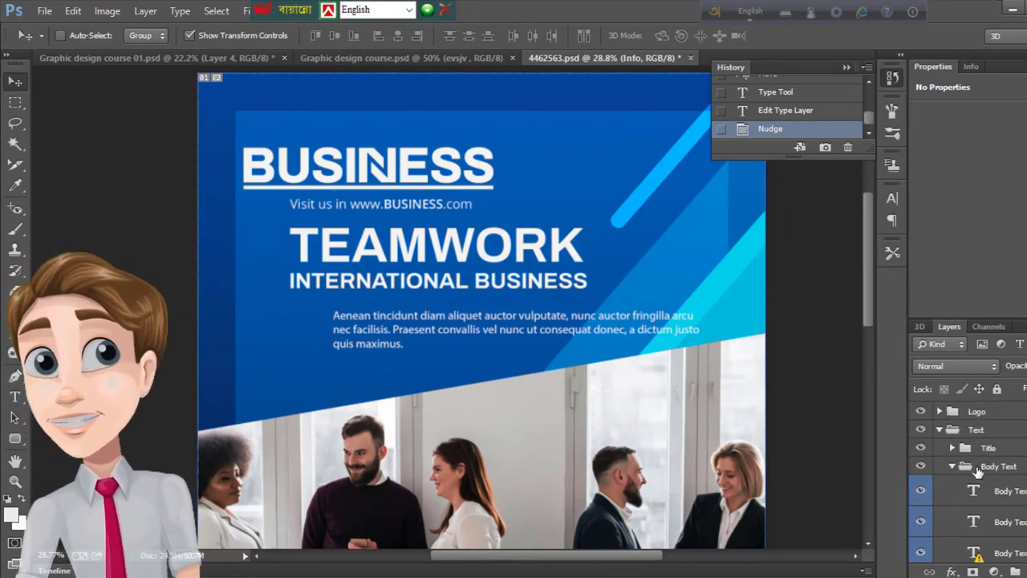
left_click(1019, 413)
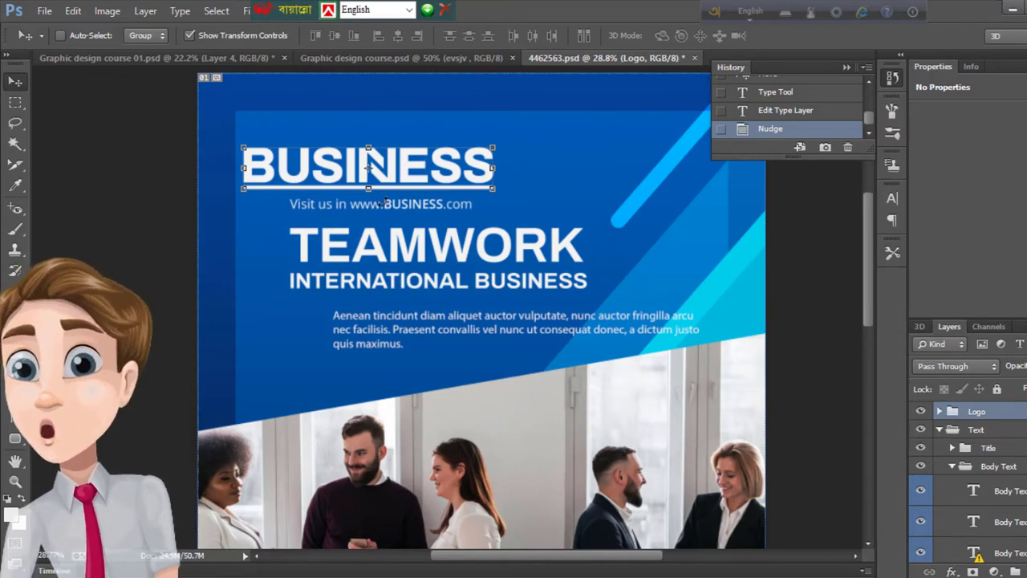
mouse_move(429, 178)
left_mouse_down()
mouse_move(405, 181)
mouse_move(428, 178)
left_mouse_up()
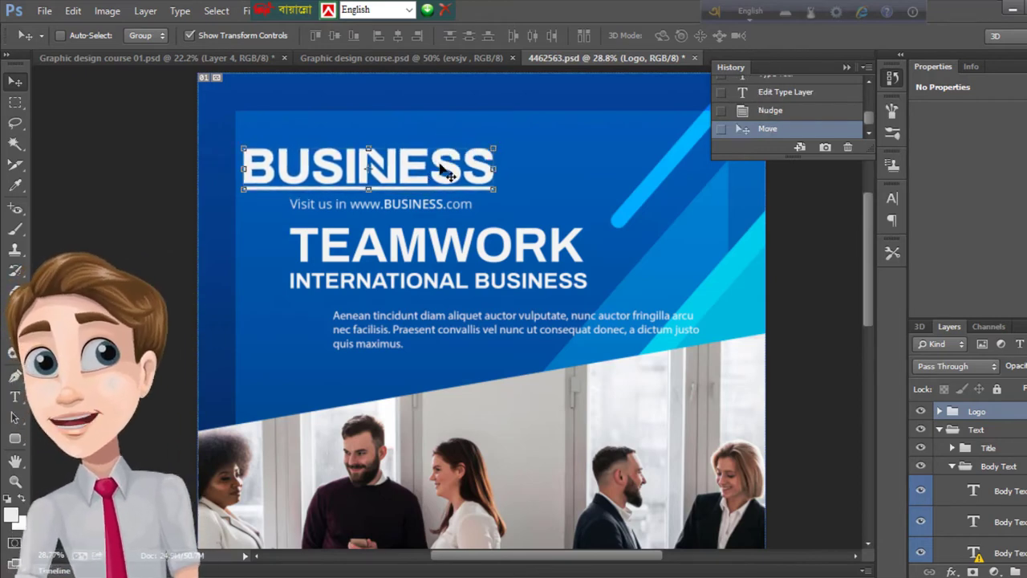
Step: Zoom around the canvas to check the logo placement and pick the Type tool
scroll(445, 171, "down", 3)
scroll(422, 202, "up", 2)
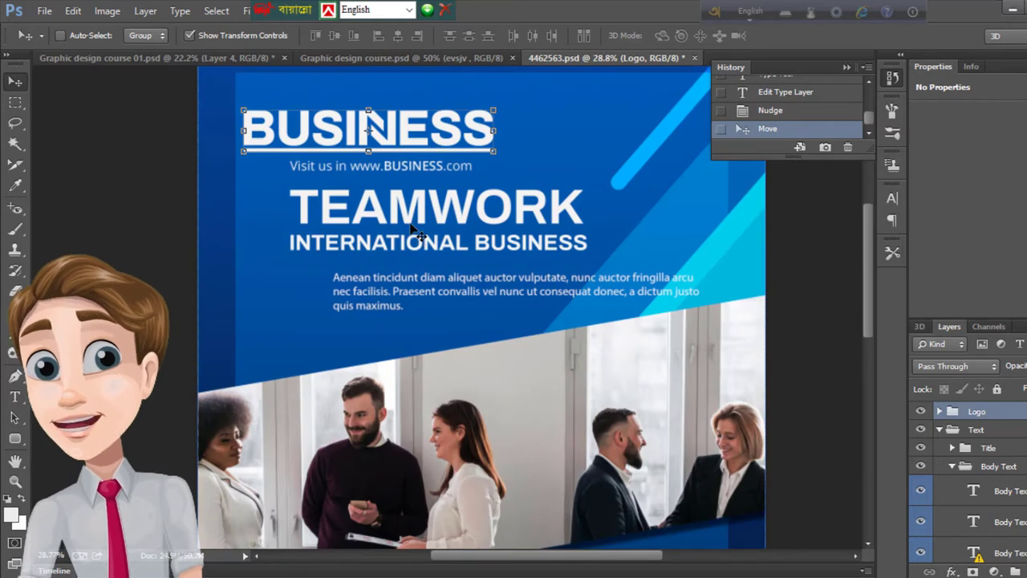
scroll(410, 229, "down", 2)
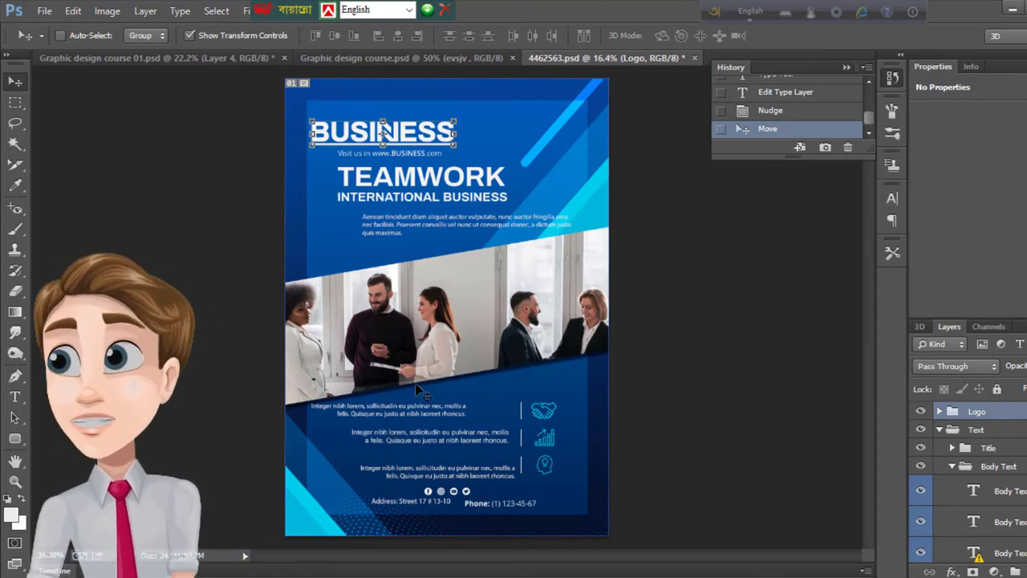
scroll(450, 302, "up", 2)
scroll(361, 334, "up", 3)
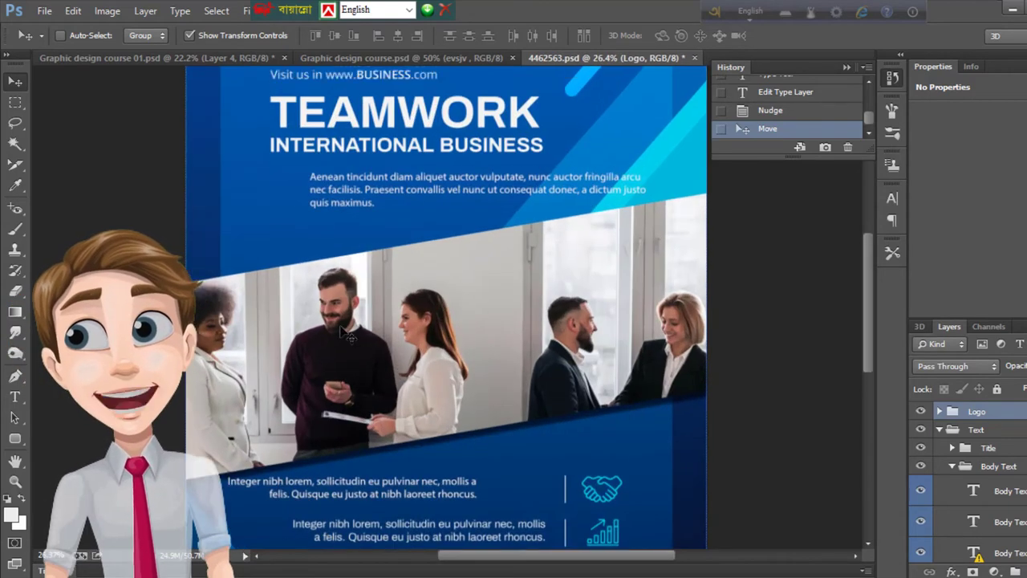
left_click(16, 396)
scroll(401, 172, "up", 2)
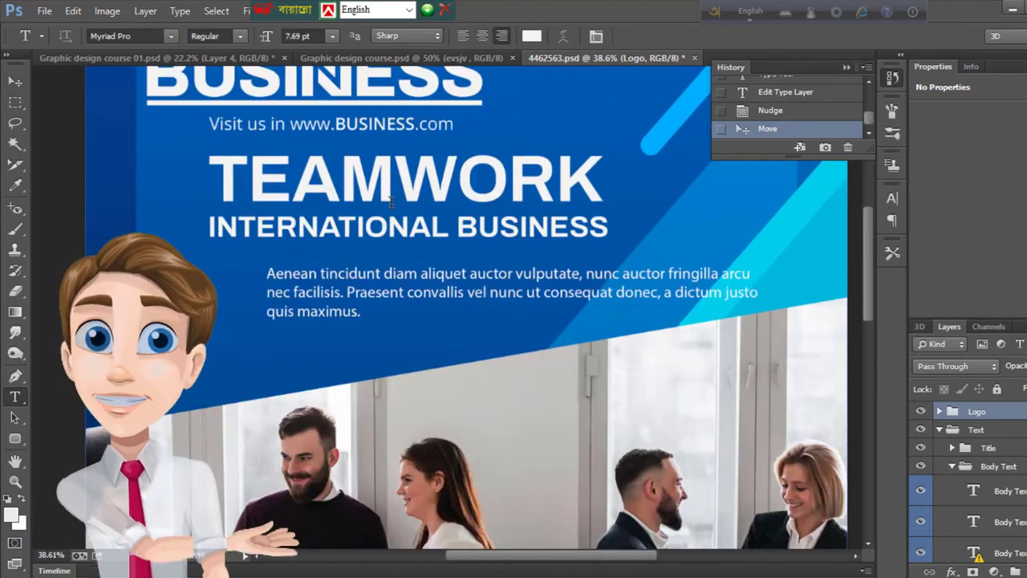
Step: Accept font substitution for the TEAMWORK title and move the title block to the right
left_click(280, 192)
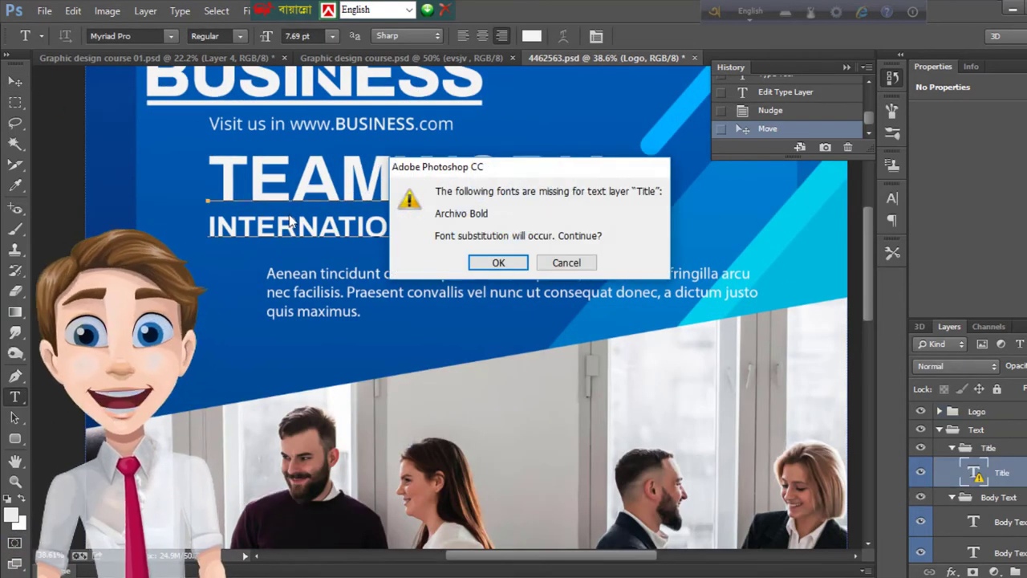
left_click(514, 262)
left_click_drag(411, 226, 397, 226)
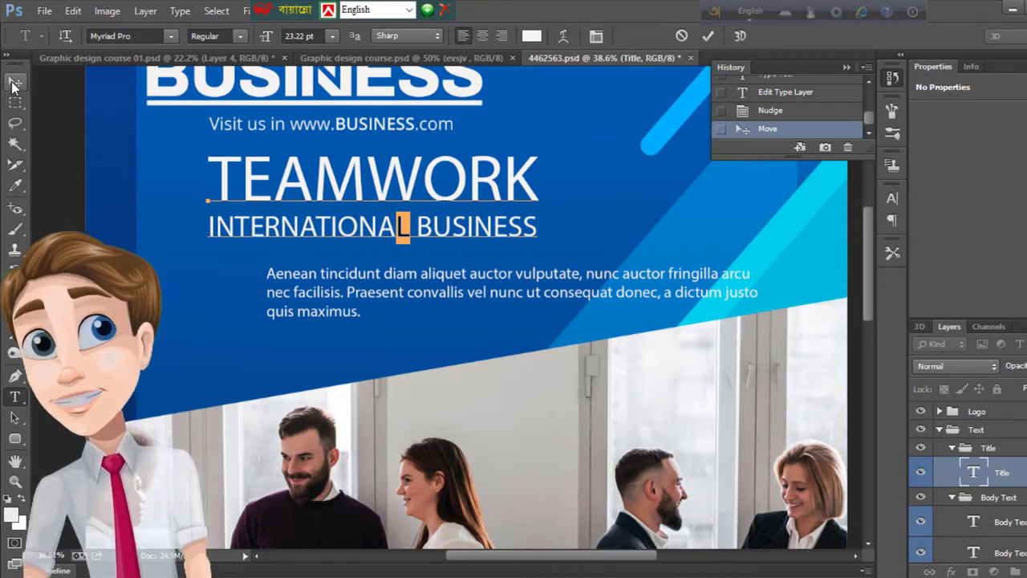
left_click(13, 83)
left_click_drag(277, 215, 403, 217)
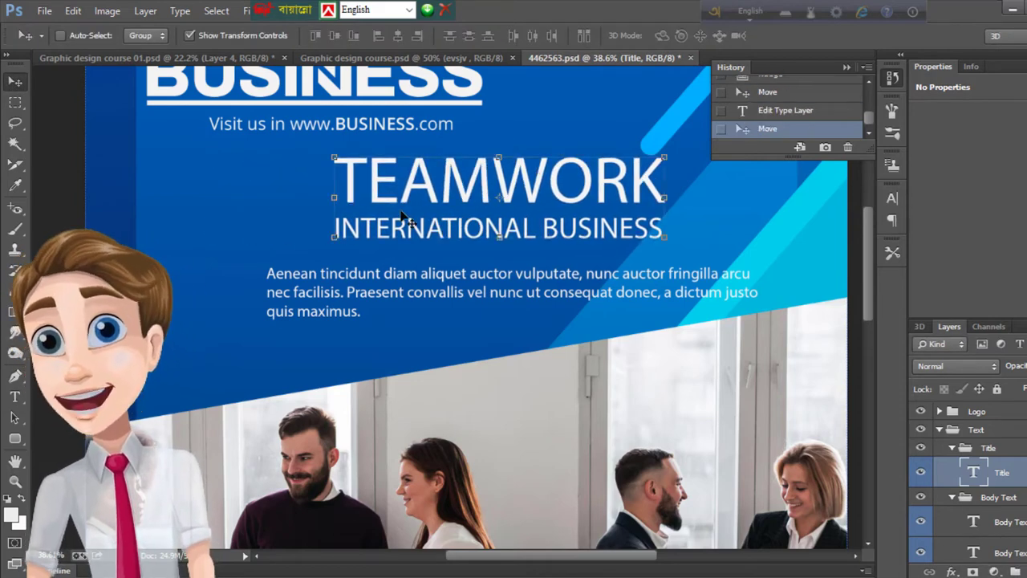
Step: Delete RNATIO from the title's second line and insert a wide gap between INTE and NAL
left_click(16, 396)
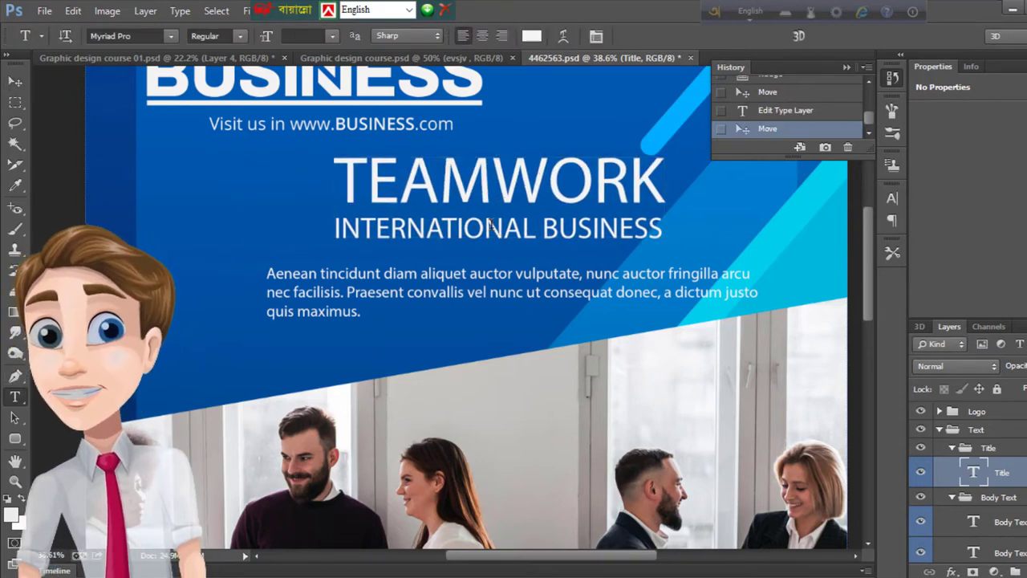
left_click_drag(485, 227, 390, 227)
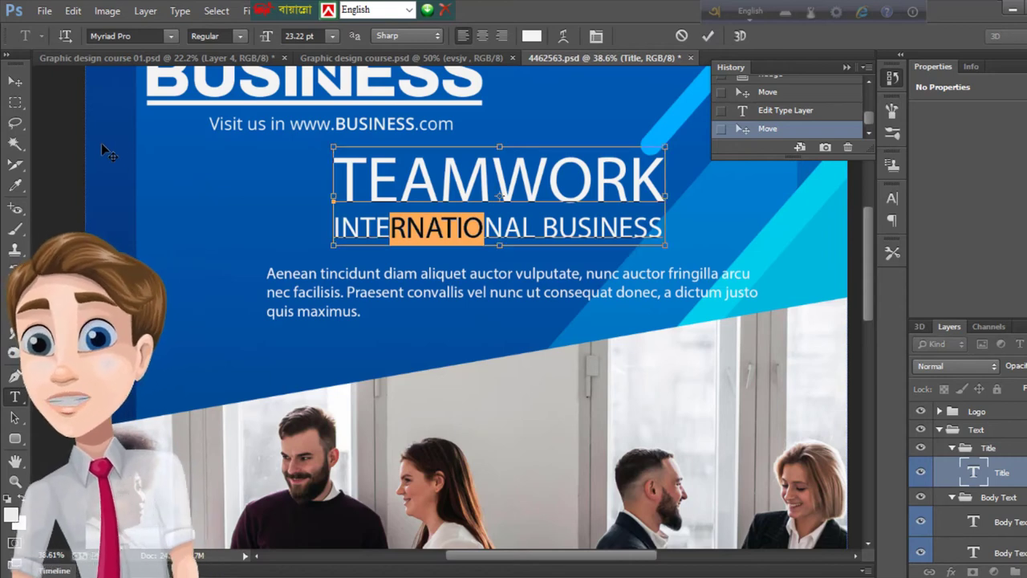
key("BackSpace")
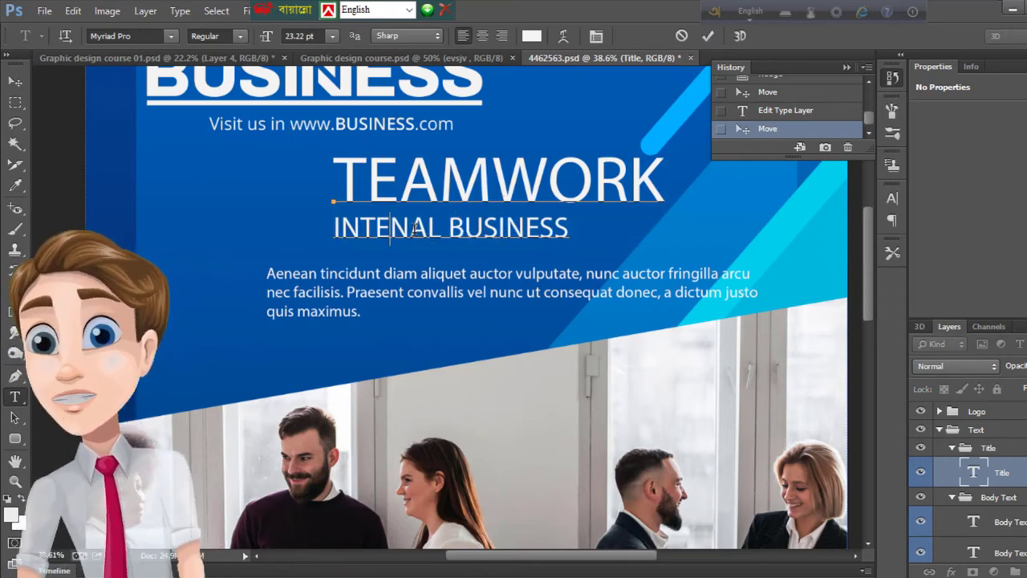
type("R")
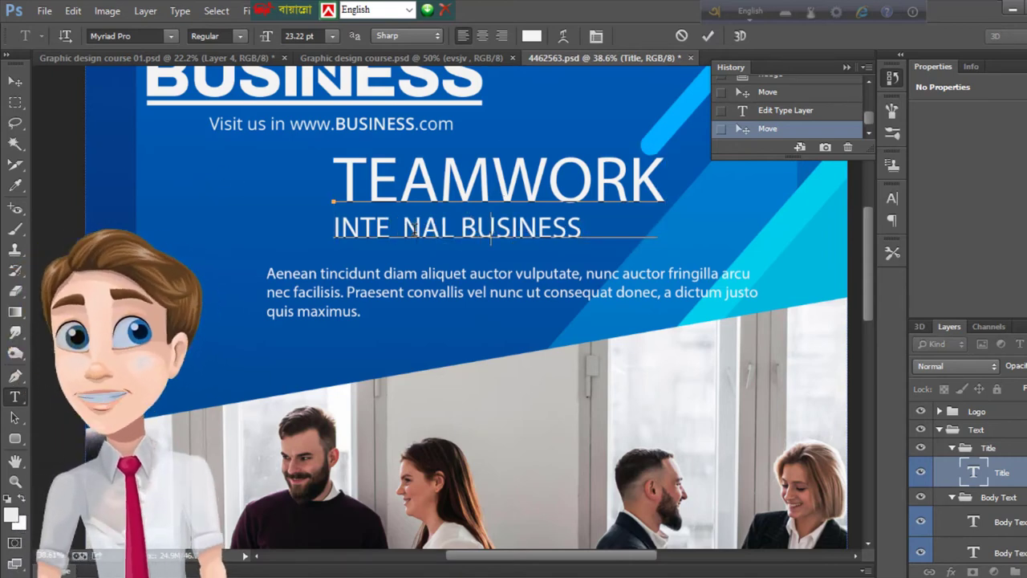
key("Tab")
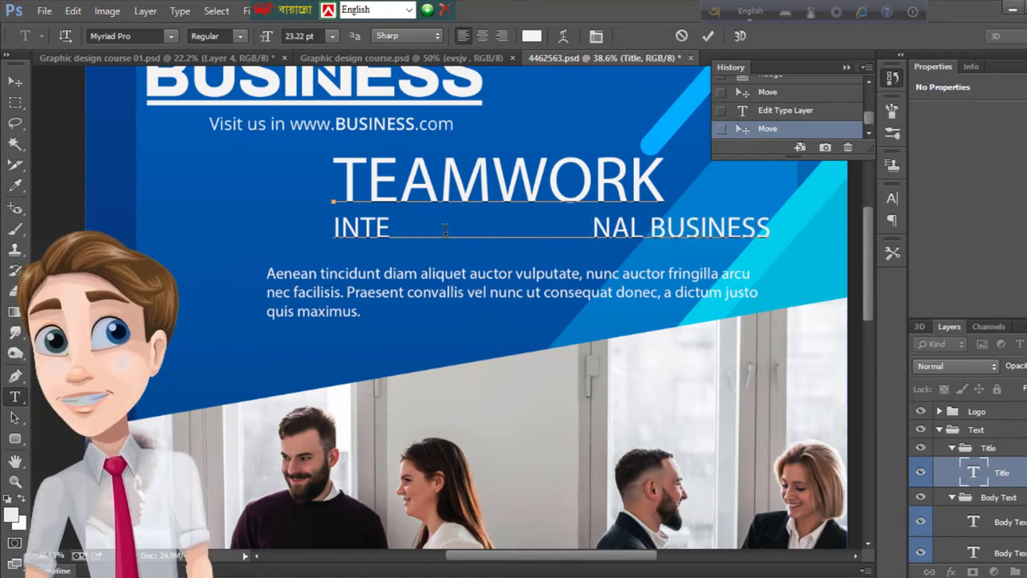
scroll(434, 233, "down", 2)
left_click(15, 229)
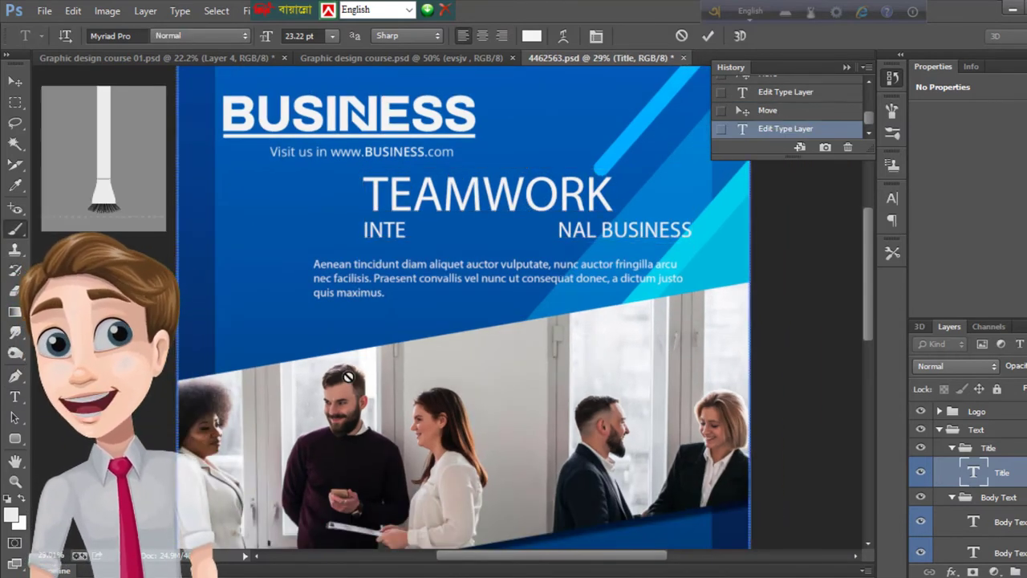
scroll(426, 295, "down", 2)
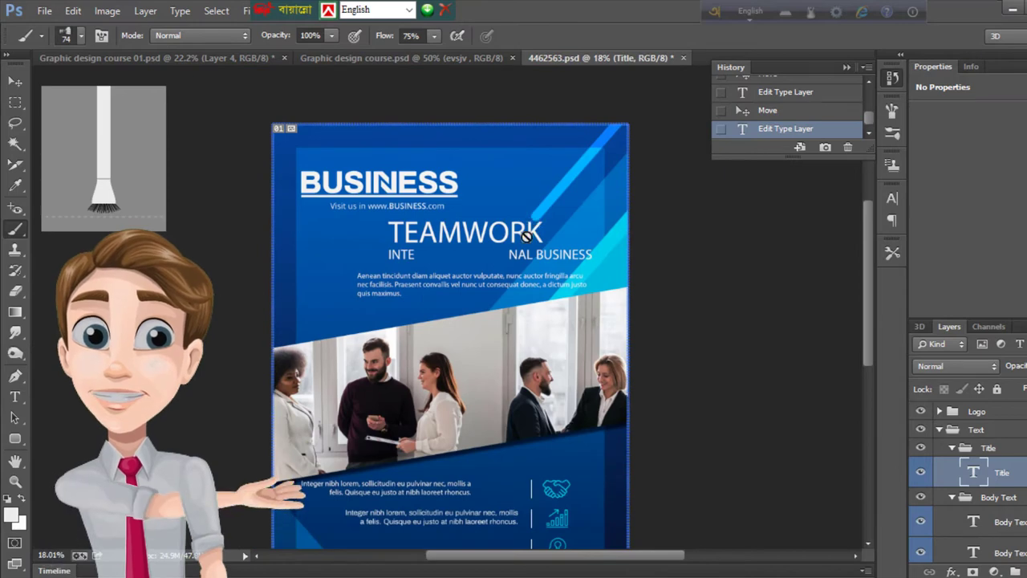
key("t")
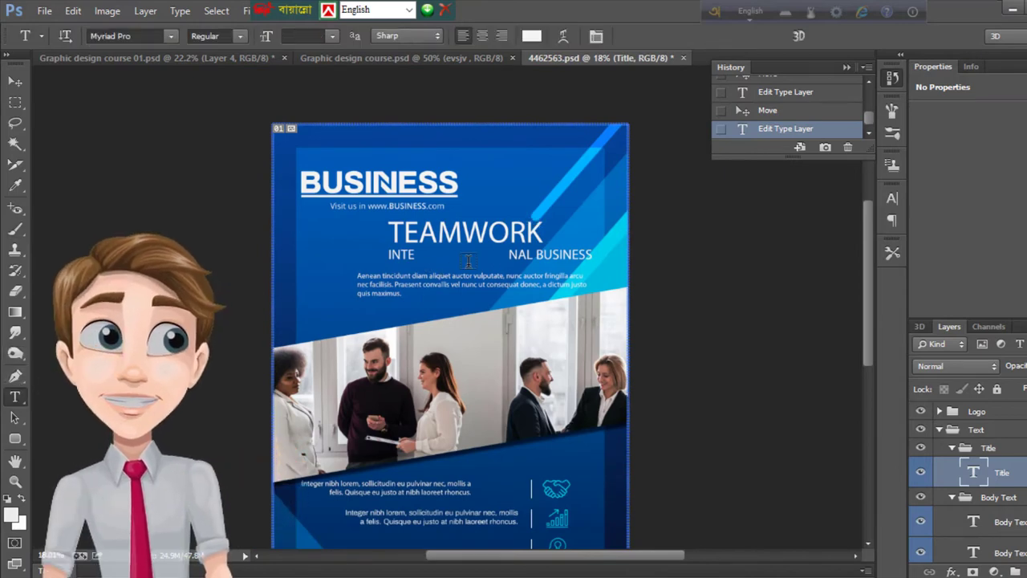
left_click(471, 255)
Step: Commit the title text edit and zoom to about 41% on the lower icons and contact line
scroll(349, 255, "down", 2)
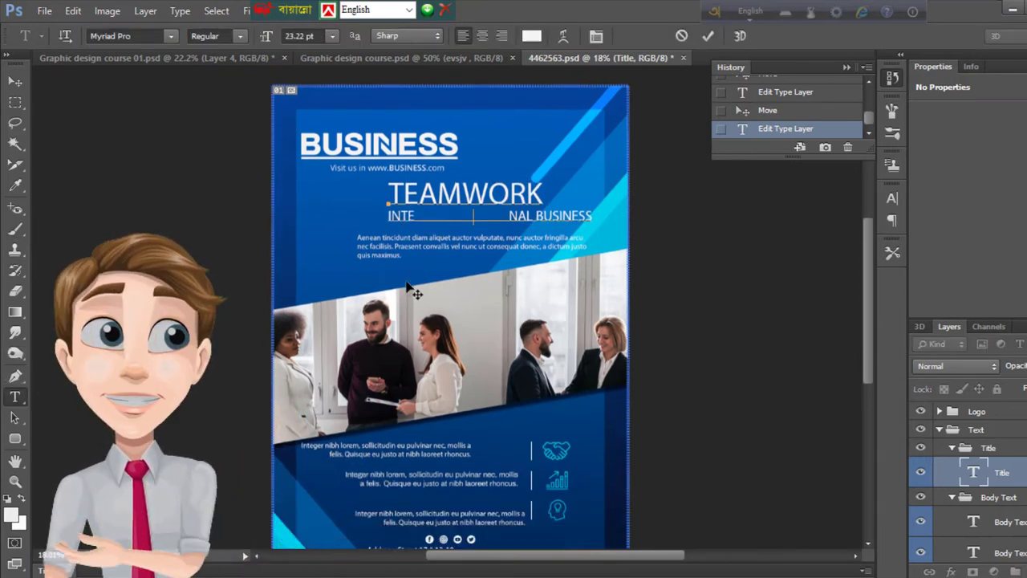
key("ctrl+Return")
key("e")
scroll(431, 303, "down", 1)
scroll(482, 177, "down", 1)
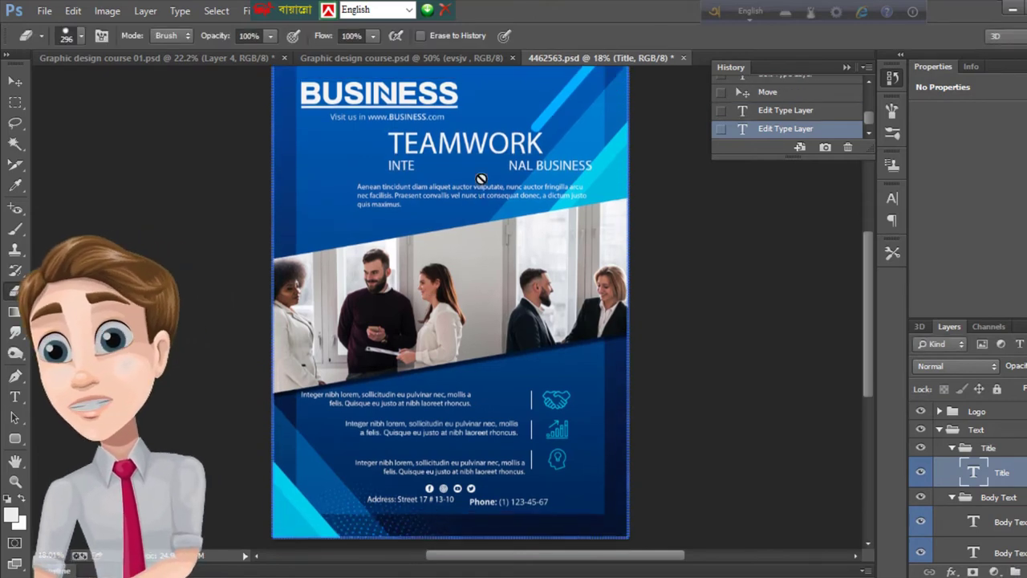
scroll(487, 169, "up", 3)
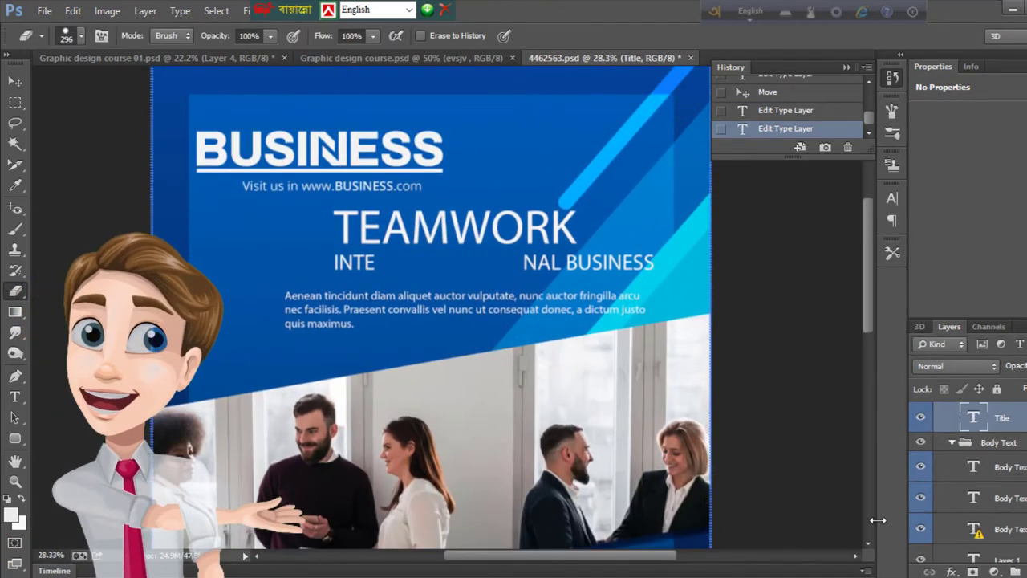
scroll(397, 397, "down", 1)
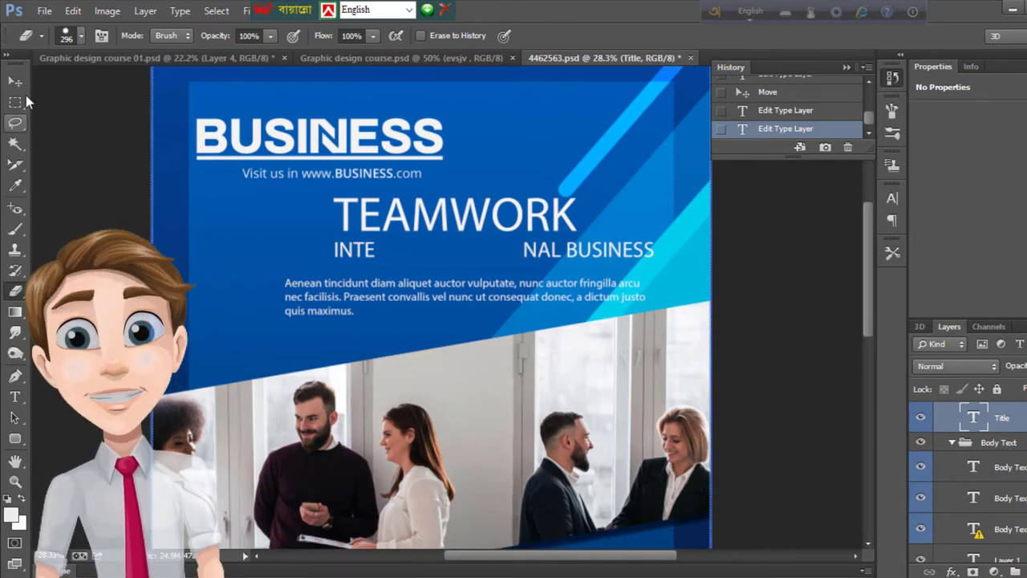
left_click(15, 82)
scroll(385, 314, "down", 7)
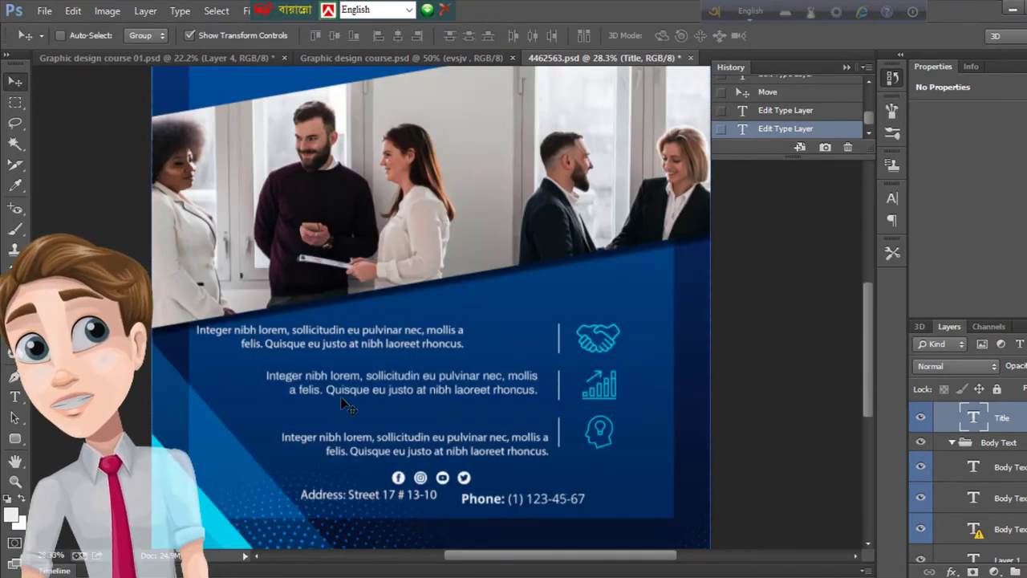
scroll(340, 396, "down", 2)
scroll(329, 426, "up", 2)
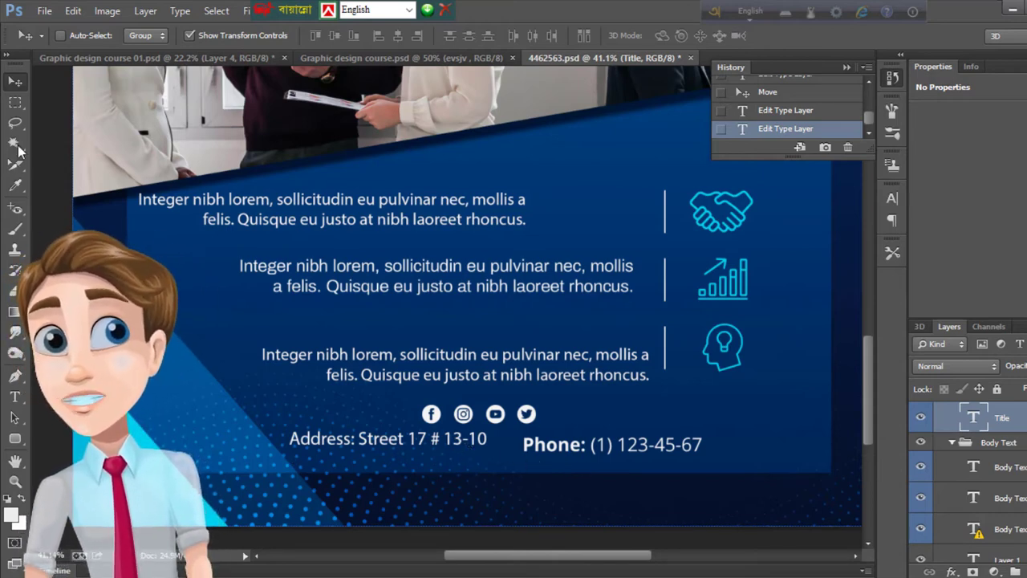
Step: Drag several rectangular marquees, ending with a tall one around the divider lines beside the icons
left_click(15, 102)
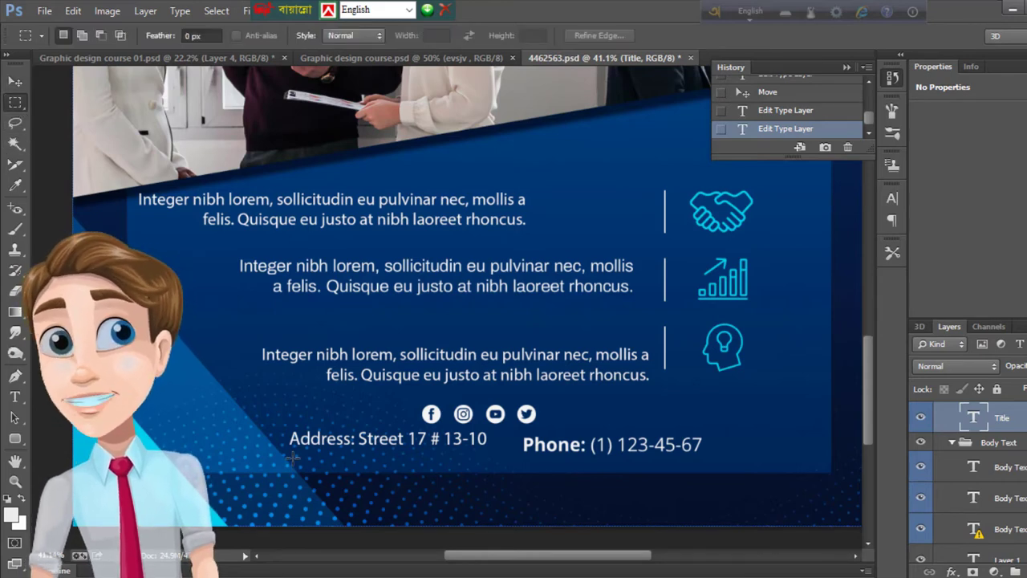
left_click_drag(293, 458, 586, 489)
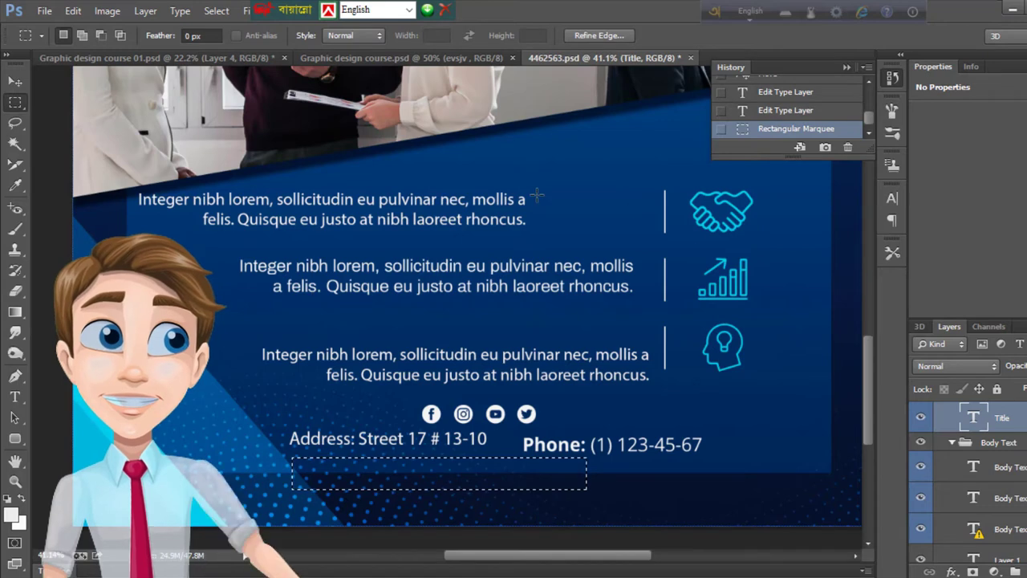
left_click_drag(527, 183, 649, 533)
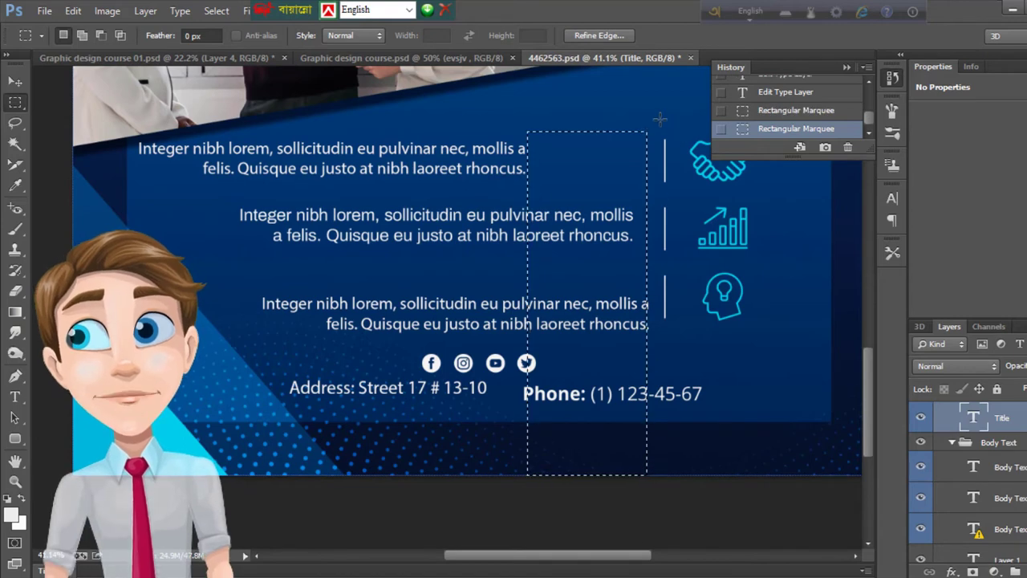
left_click_drag(659, 119, 665, 426)
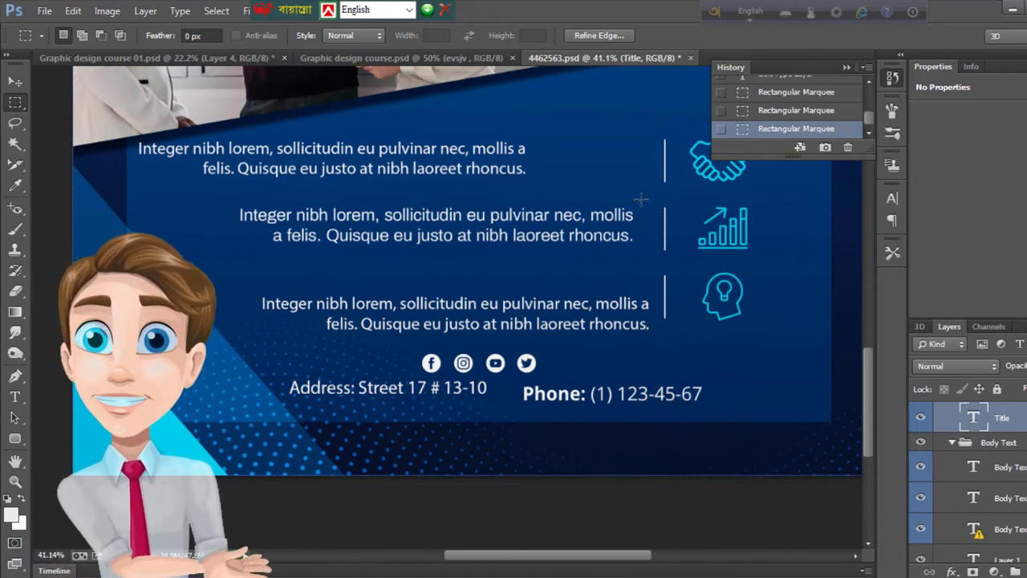
left_click_drag(636, 116, 702, 405)
left_click(621, 130)
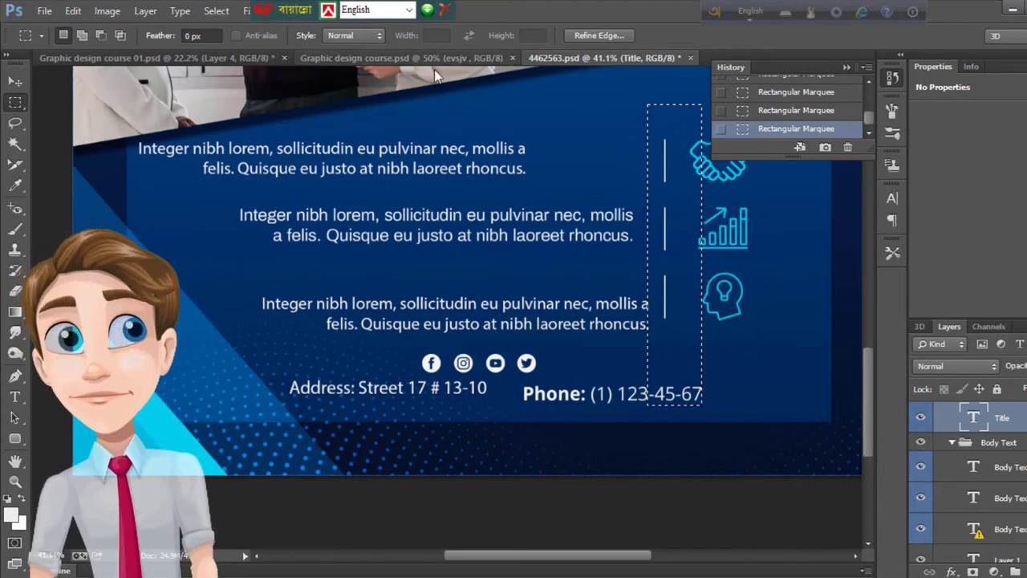
scroll(370, 297, "down", 5)
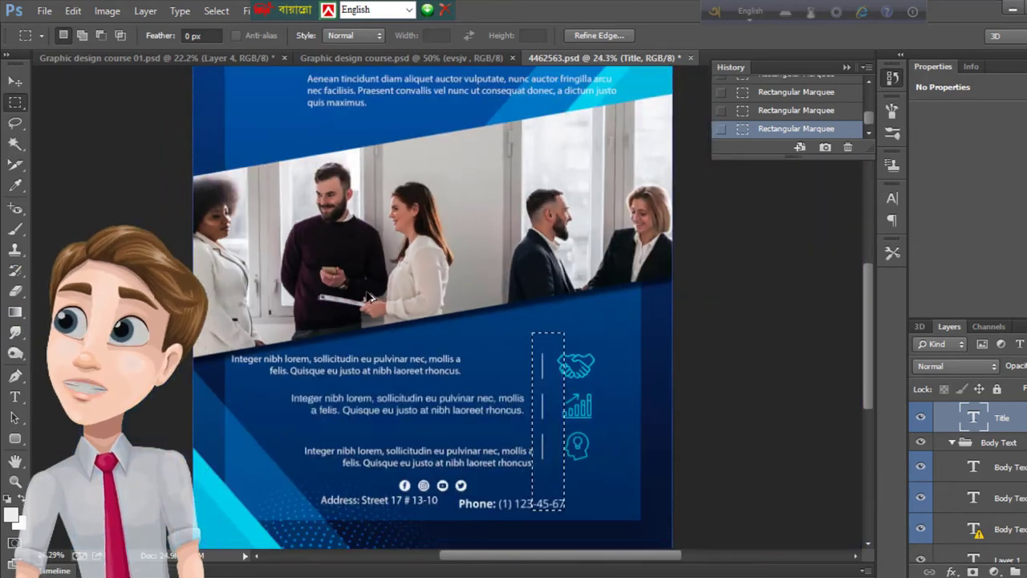
scroll(369, 297, "down", 2)
scroll(382, 186, "up", 3)
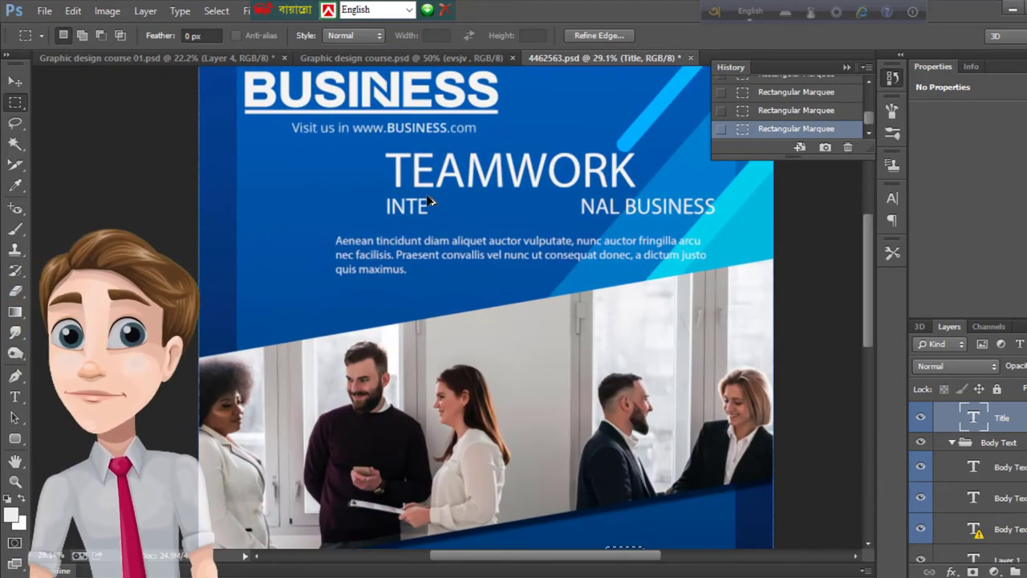
scroll(797, 116, "up", 10)
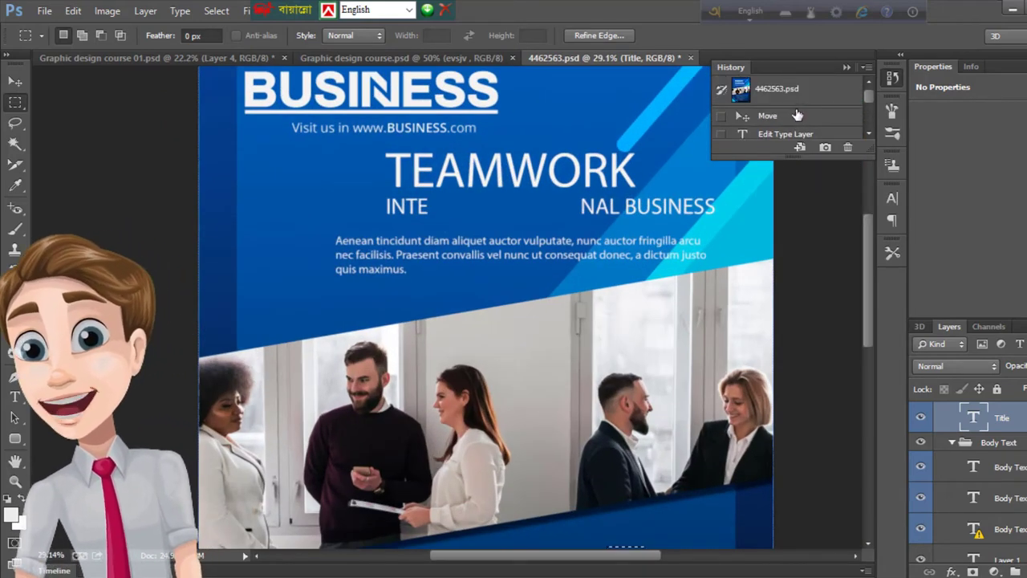
Step: Revert the flyer to the Move history step so INTERNATIONAL BUSINESS reads in full again
left_click(797, 118)
scroll(381, 208, "down", 2)
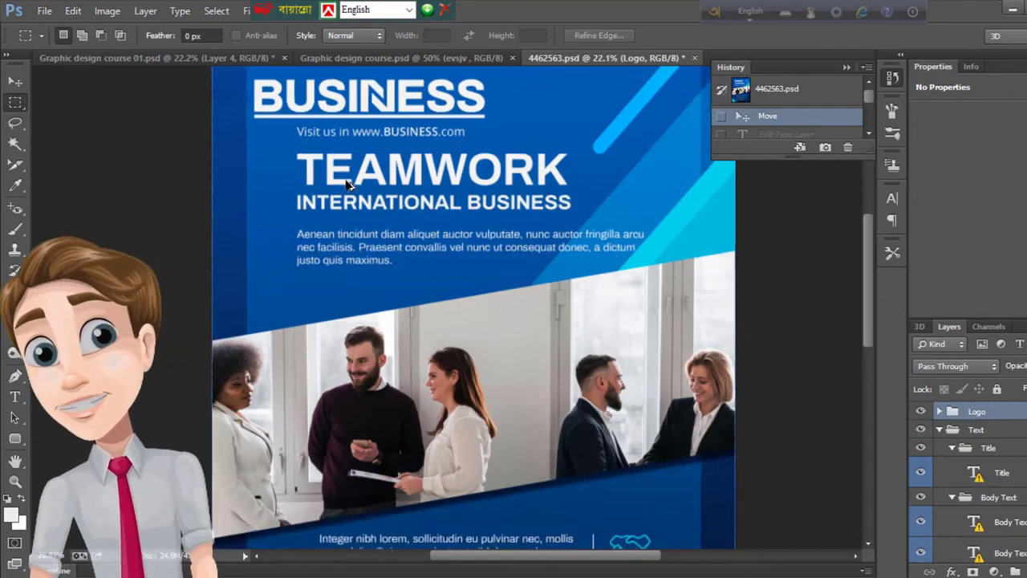
scroll(346, 207, "up", 4)
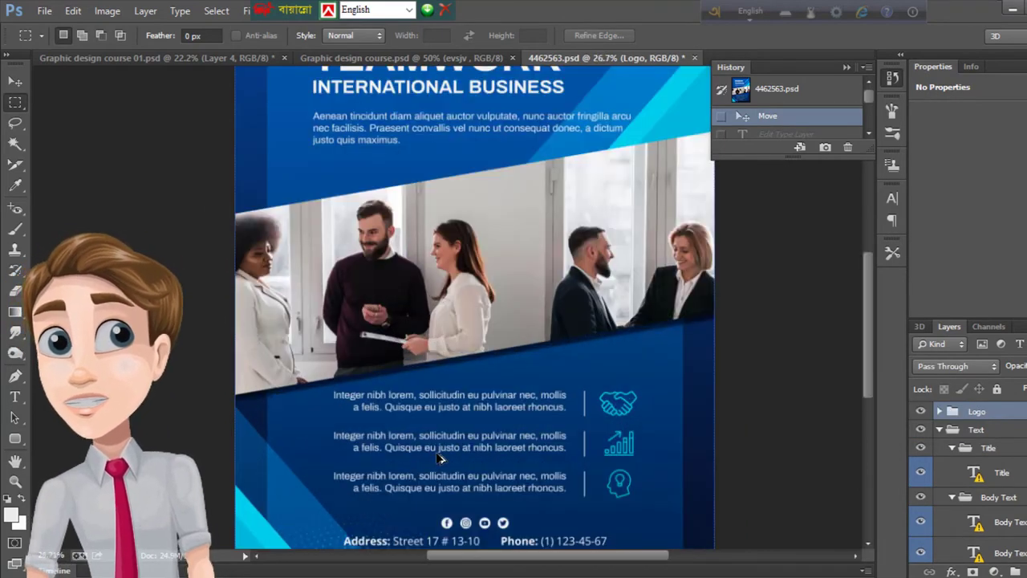
scroll(579, 369, "up", 2)
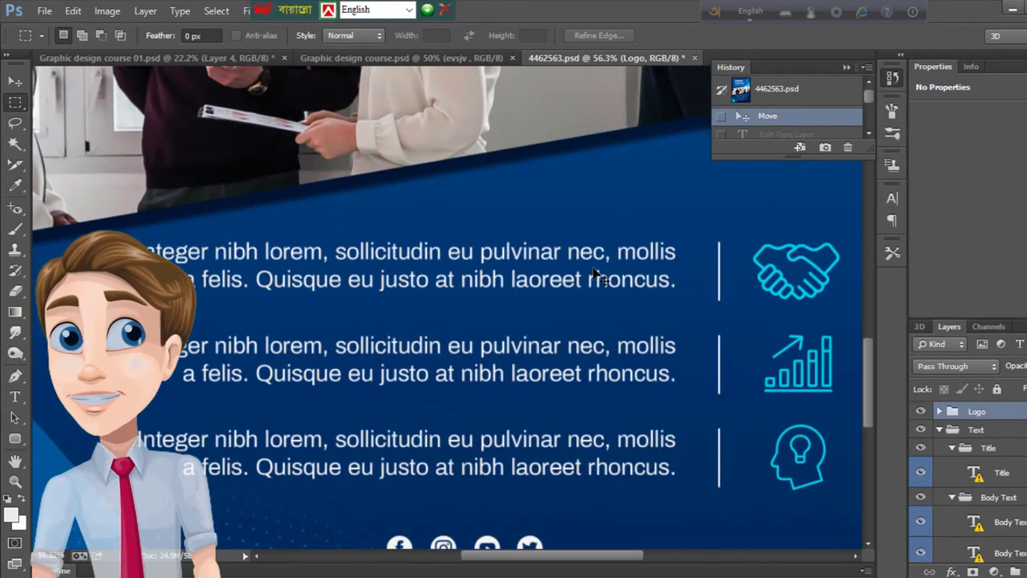
scroll(562, 288, "right", 2)
scroll(335, 309, "down", 3)
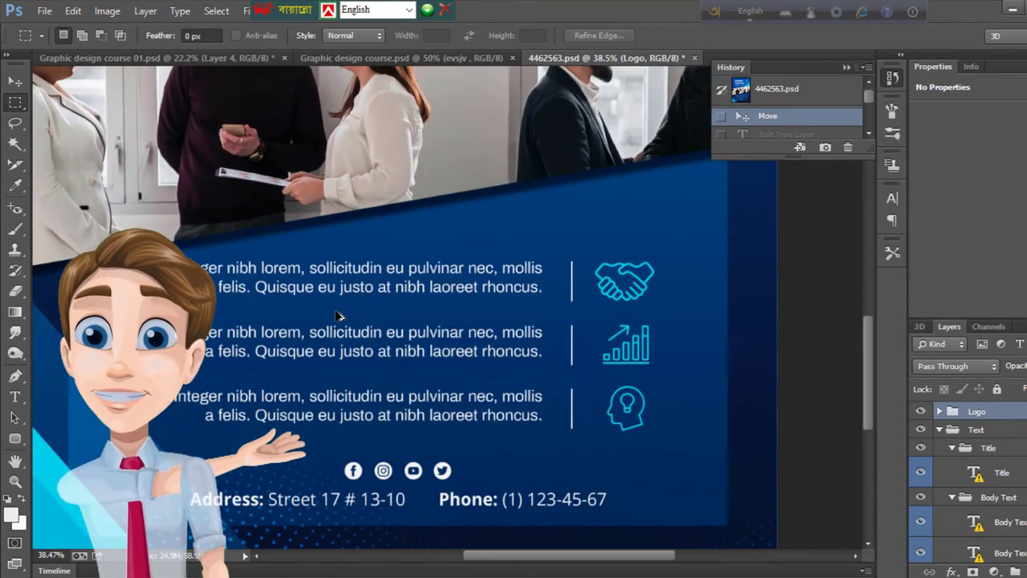
scroll(178, 235, "up", 4)
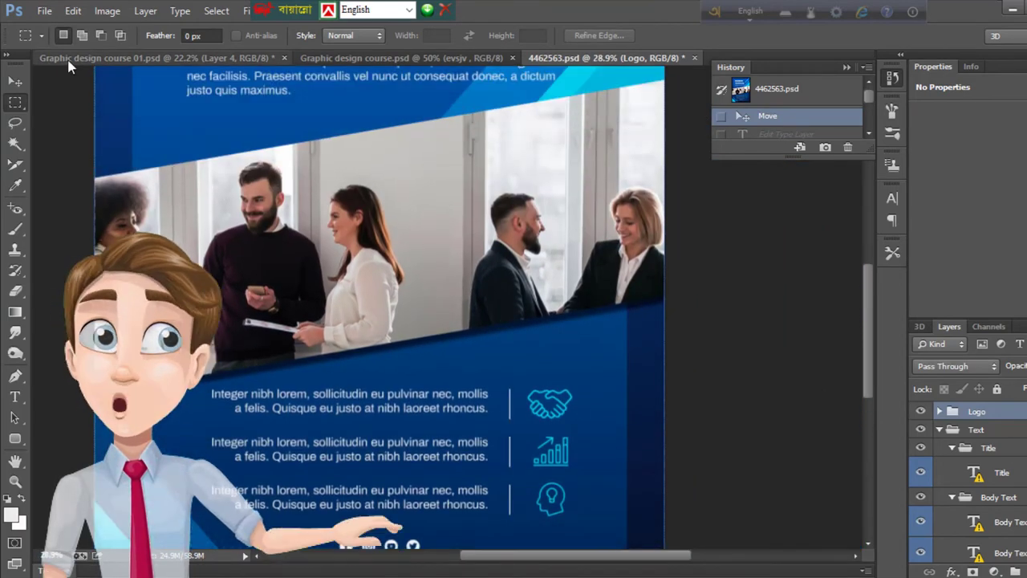
Step: Glance at Graphic design course 01.psd, then return to the 4462563.psd flyer
left_click(80, 58)
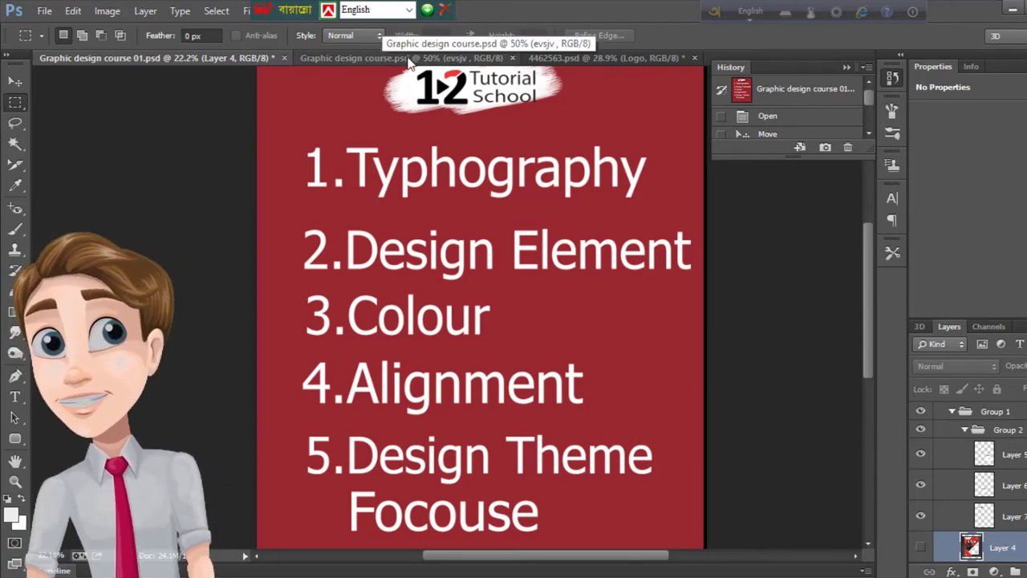
left_click(555, 59)
scroll(374, 213, "down", 3)
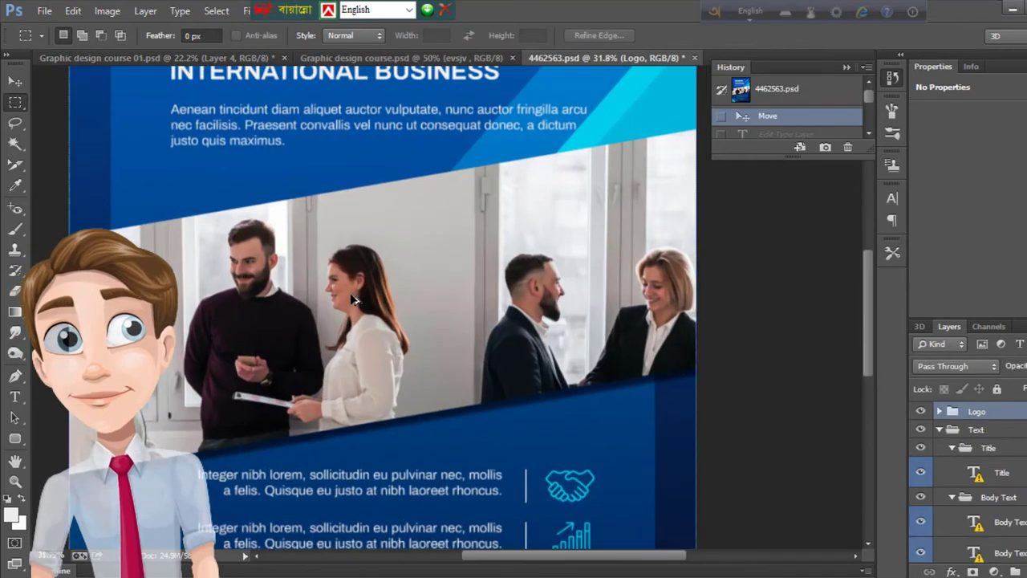
scroll(375, 213, "up", 2)
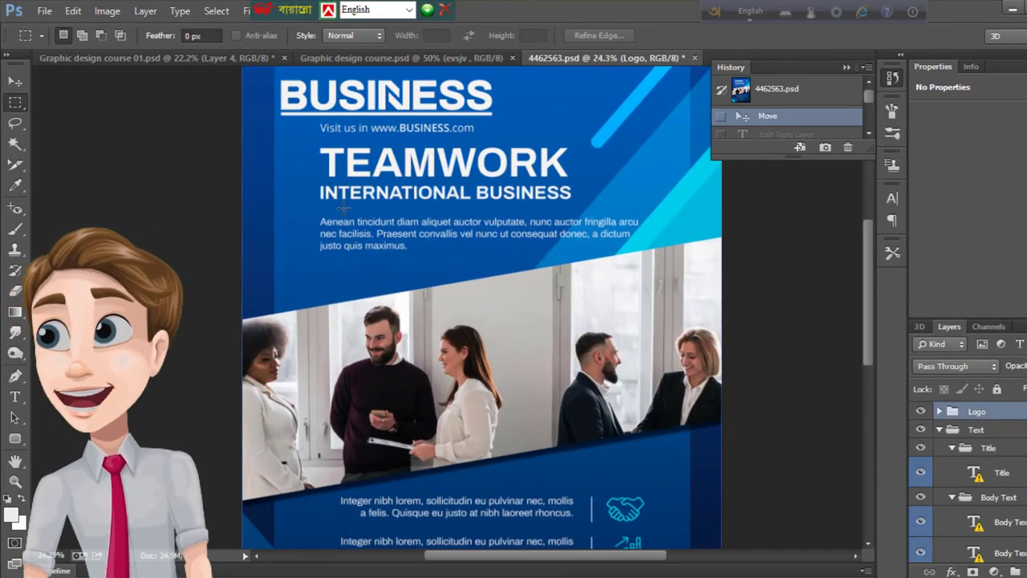
Step: Revert the flyer to its originally opened state and zoom out to see the whole poster
left_click(805, 96)
scroll(411, 156, "down", 3)
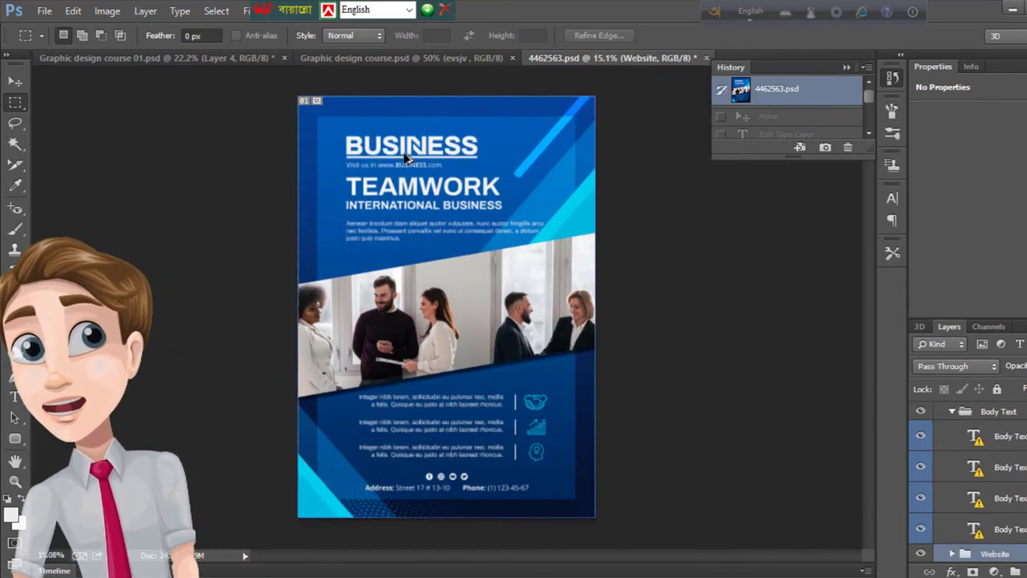
scroll(405, 152, "up", 2)
scroll(401, 146, "up", 1)
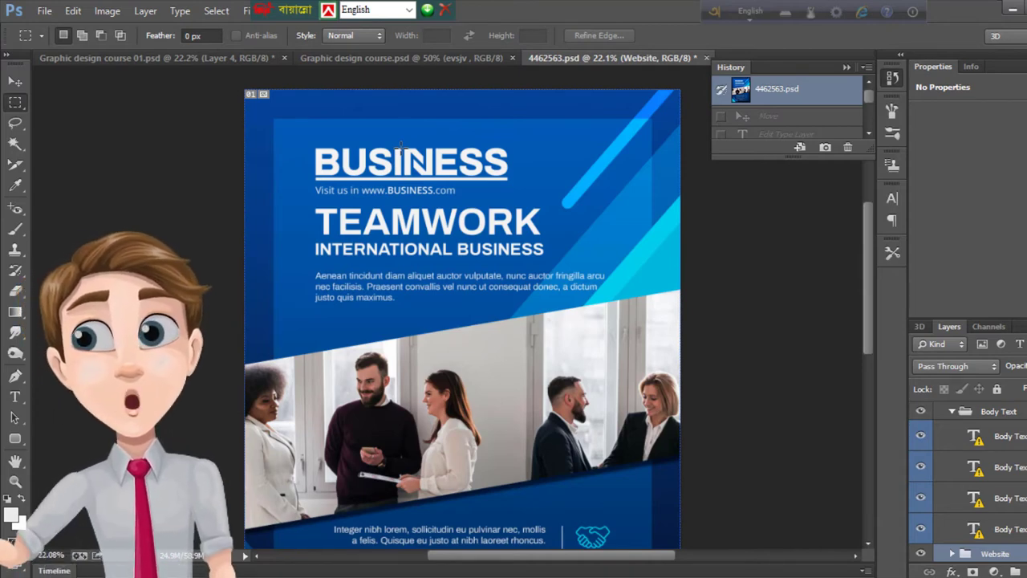
scroll(446, 340, "down", 1)
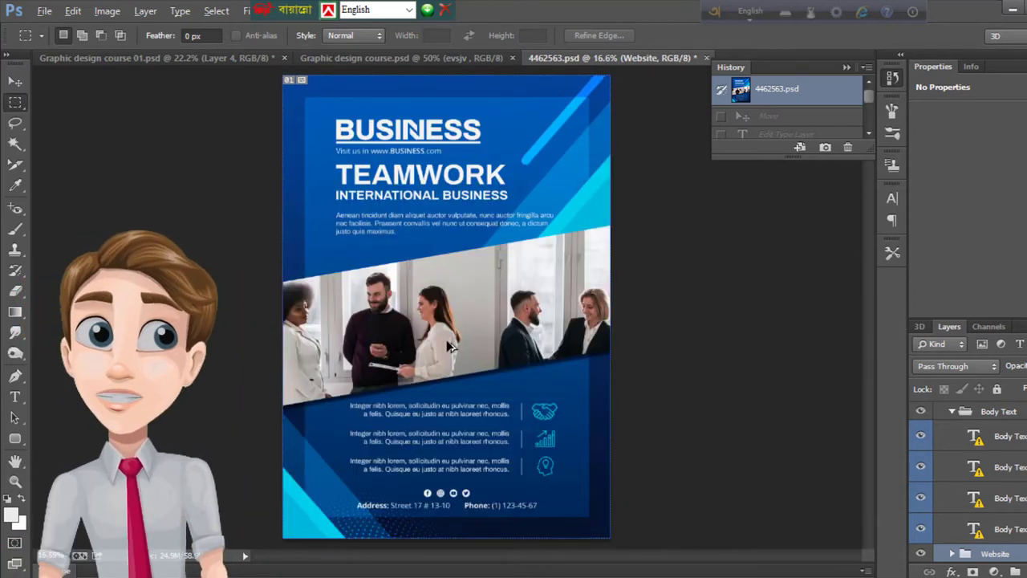
scroll(446, 339, "up", 2)
scroll(446, 339, "up", 3)
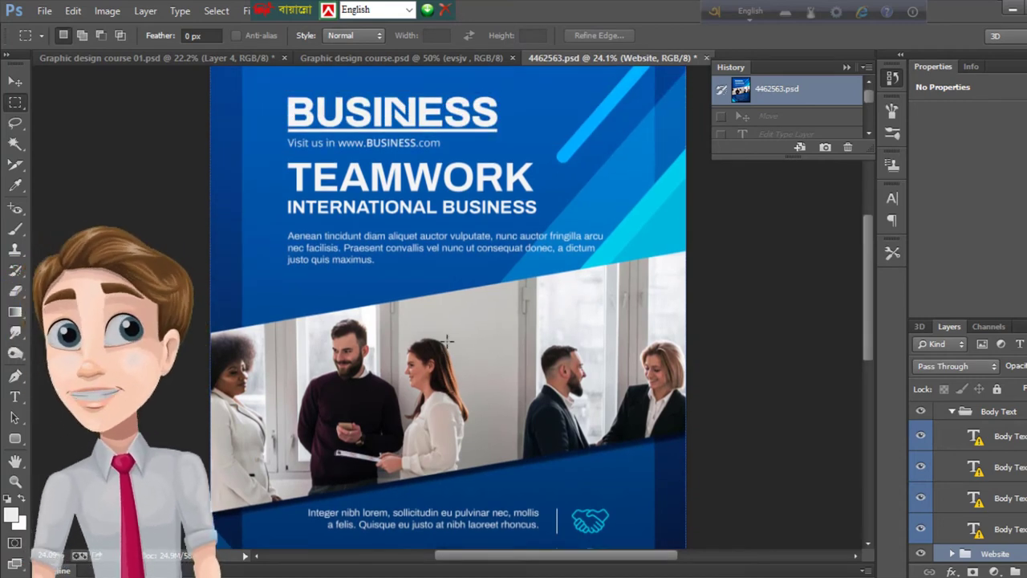
scroll(317, 142, "up", 2)
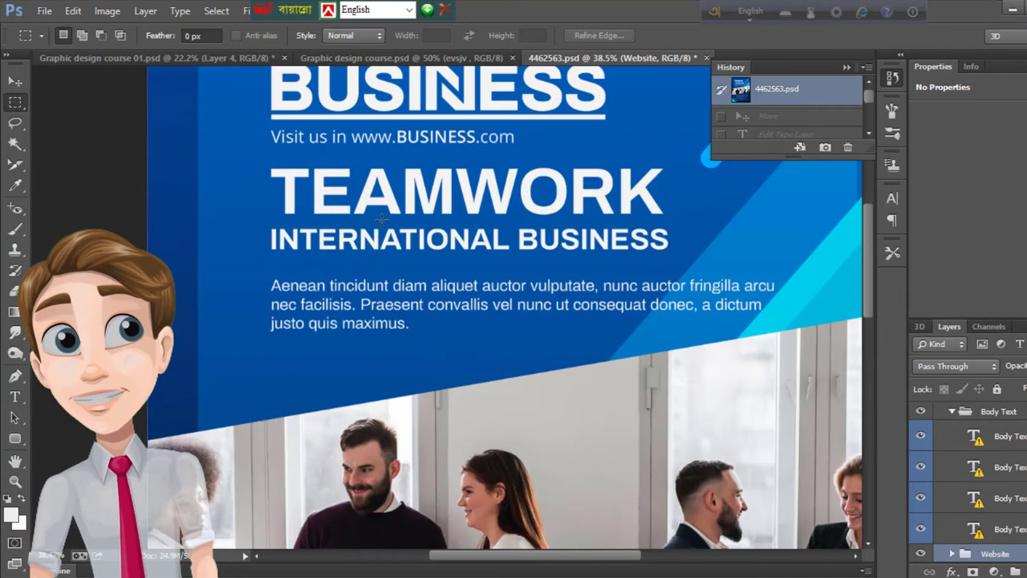
scroll(434, 211, "down", 1)
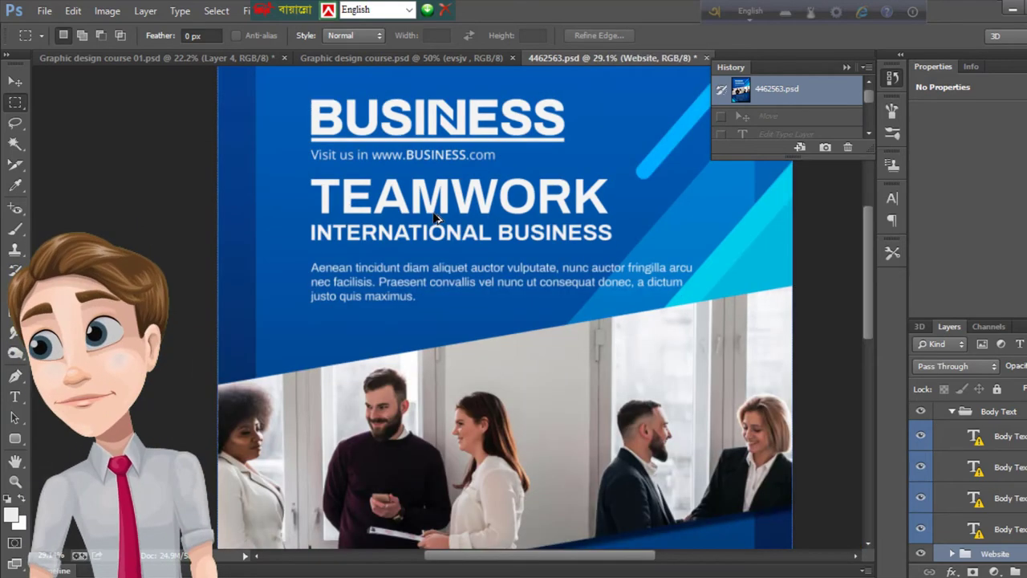
scroll(434, 218, "down", 1)
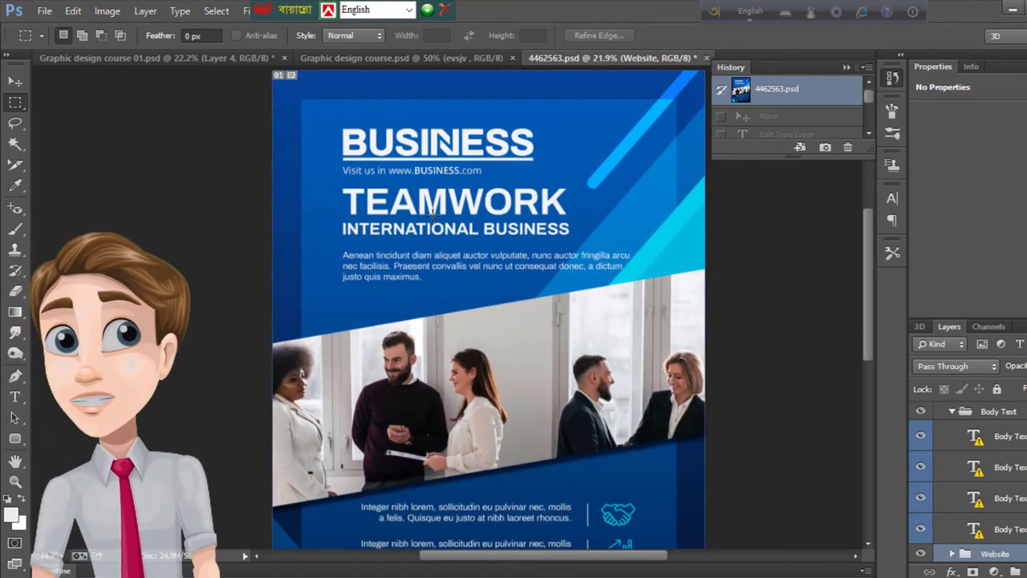
scroll(433, 213, "down", 1)
scroll(380, 163, "up", 2)
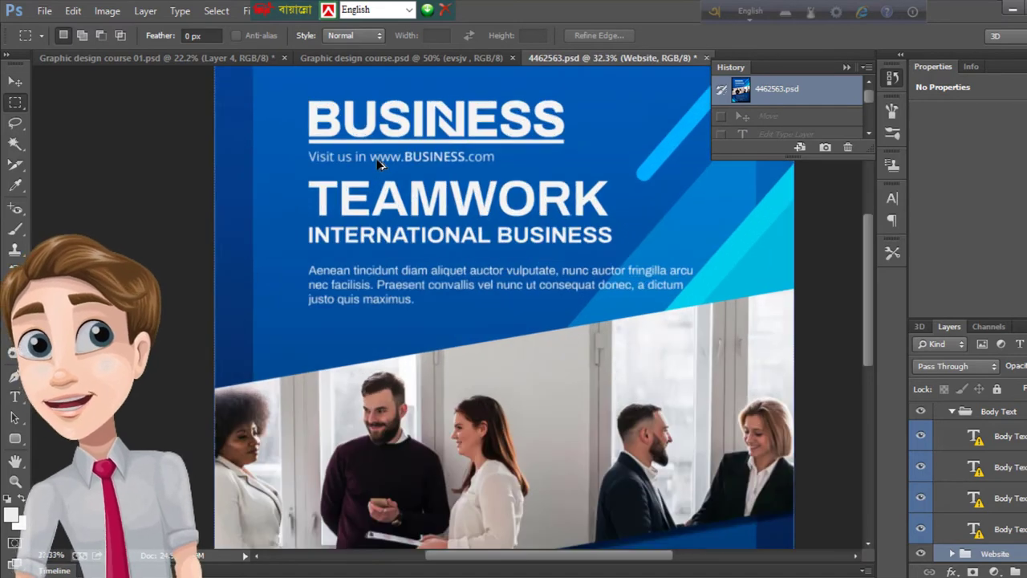
Step: Switch to the Type tool with T and zoom around the flyer
key("t")
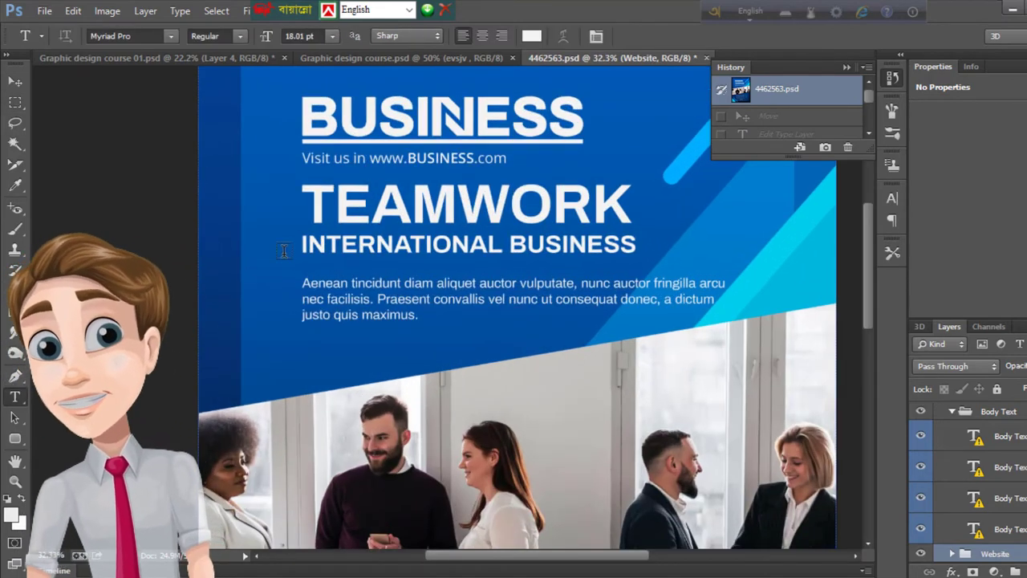
scroll(353, 212, "down", 2)
scroll(417, 175, "up", 1)
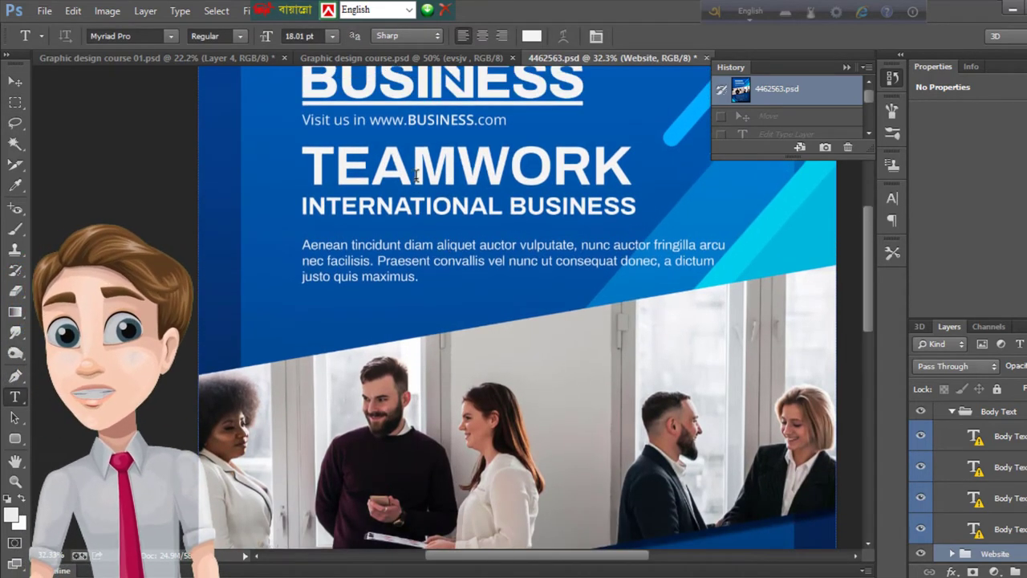
scroll(416, 175, "up", 1)
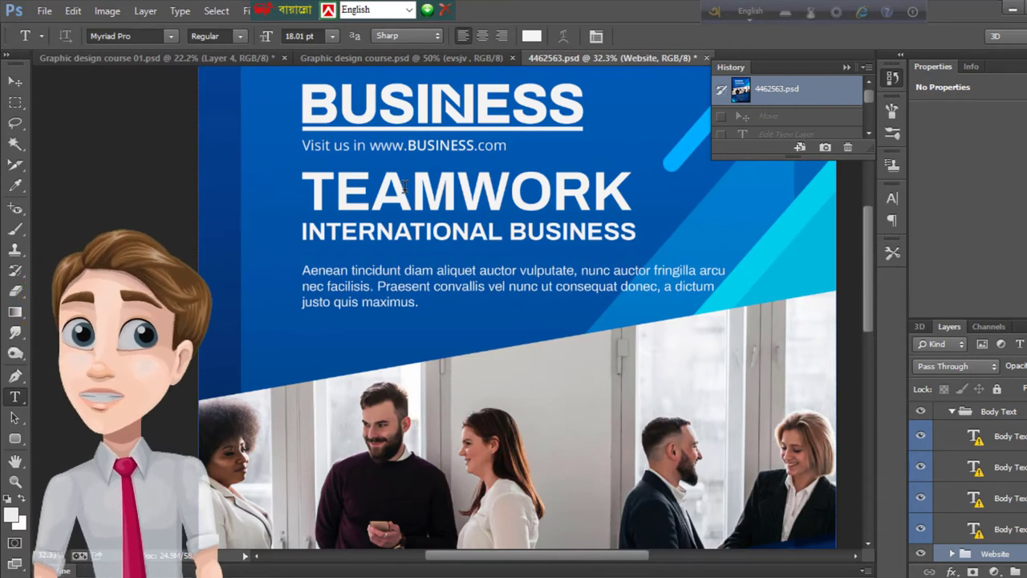
scroll(397, 233, "down", 2)
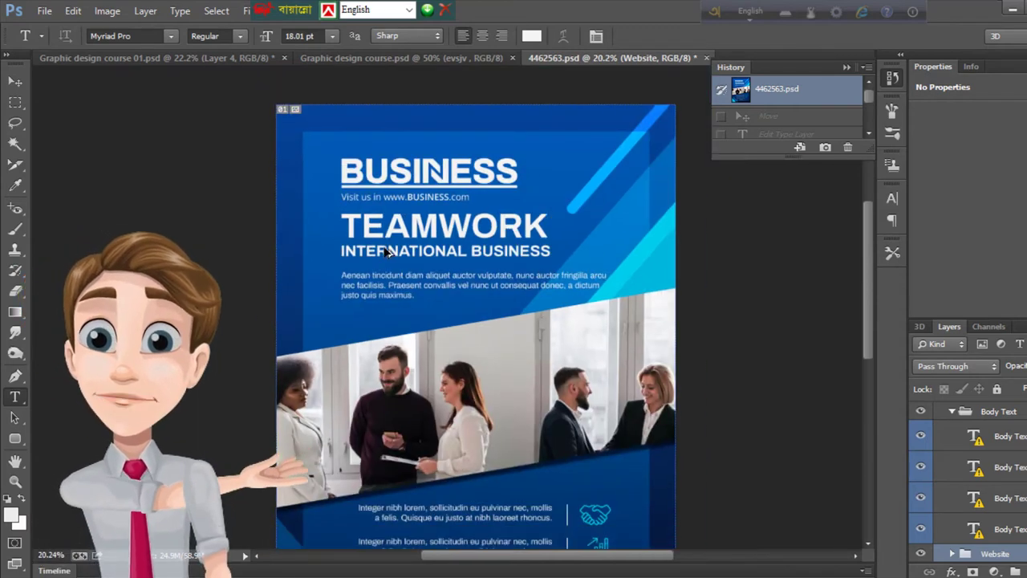
scroll(385, 251, "down", 1)
Step: Add two empty type layers, Layer 1 and Layer 2, each committed without text
left_click(483, 177)
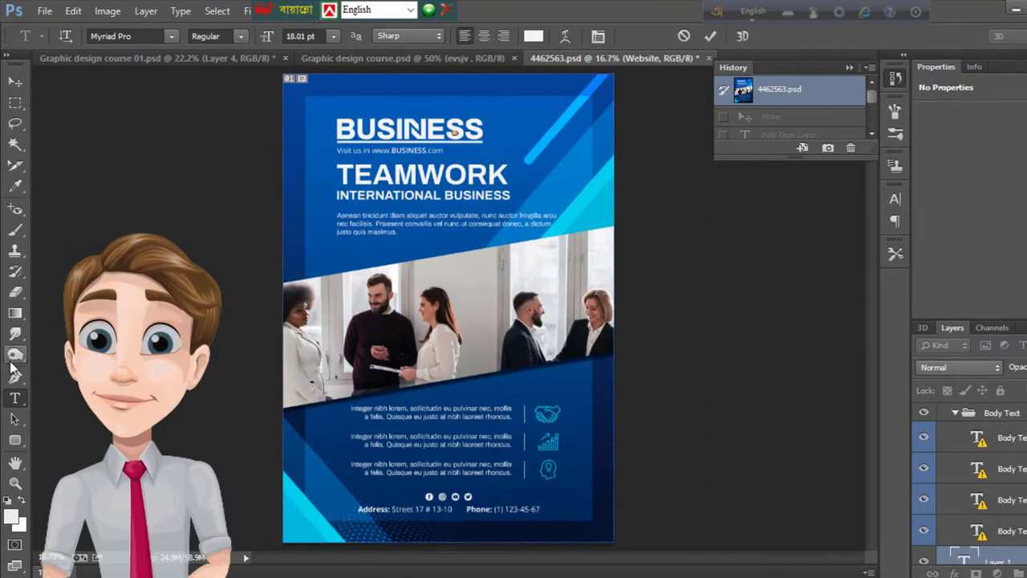
left_click(15, 398)
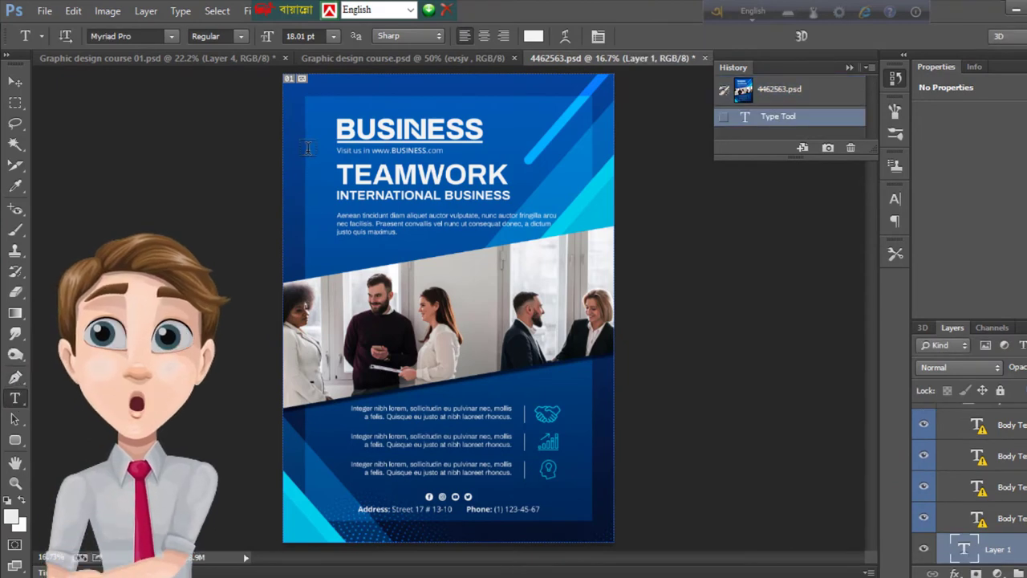
left_click(229, 157)
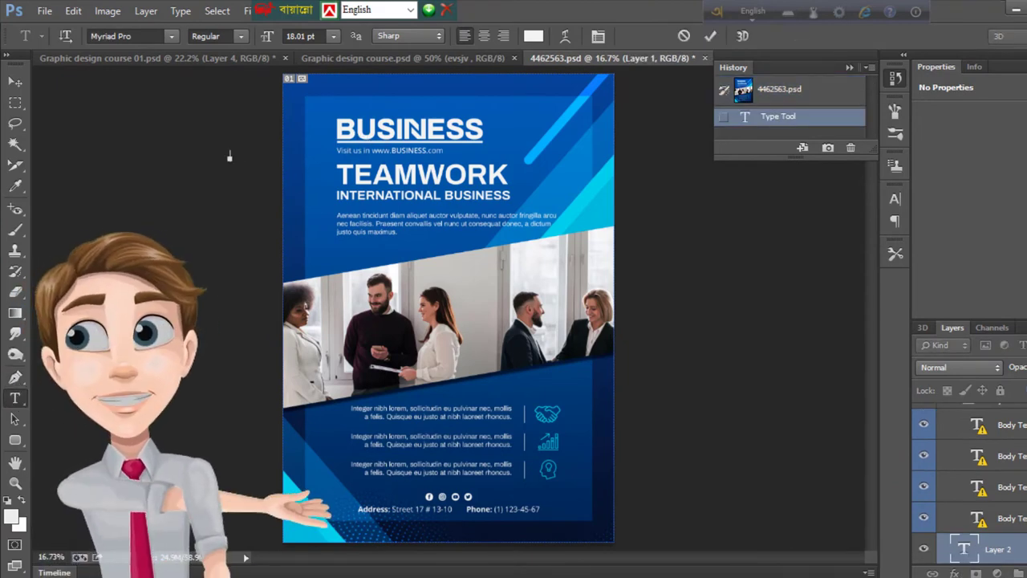
left_click(14, 398)
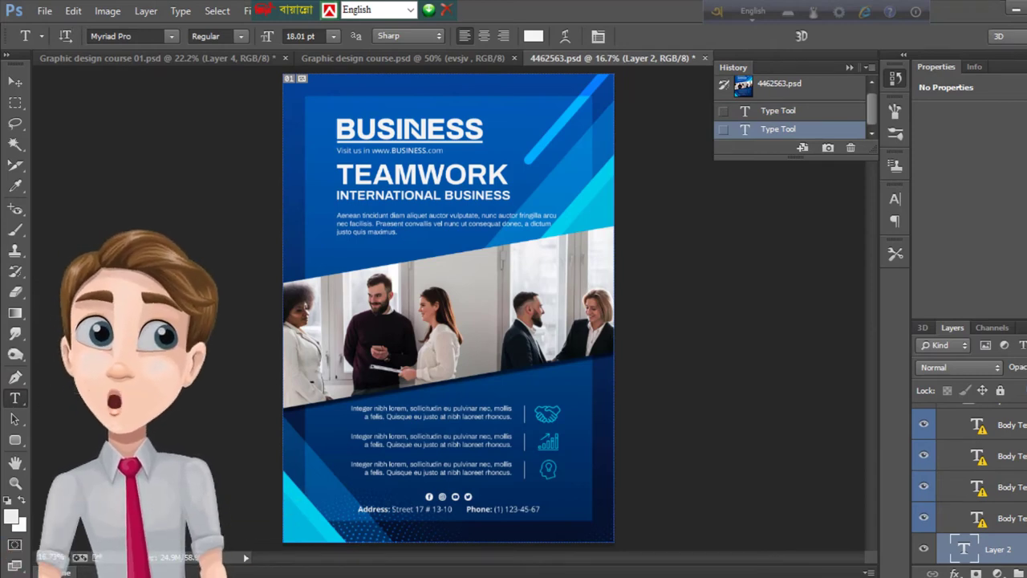
Step: Zoom in and out to inspect the flyer's team photo and headings close up
scroll(479, 318, "up", 2)
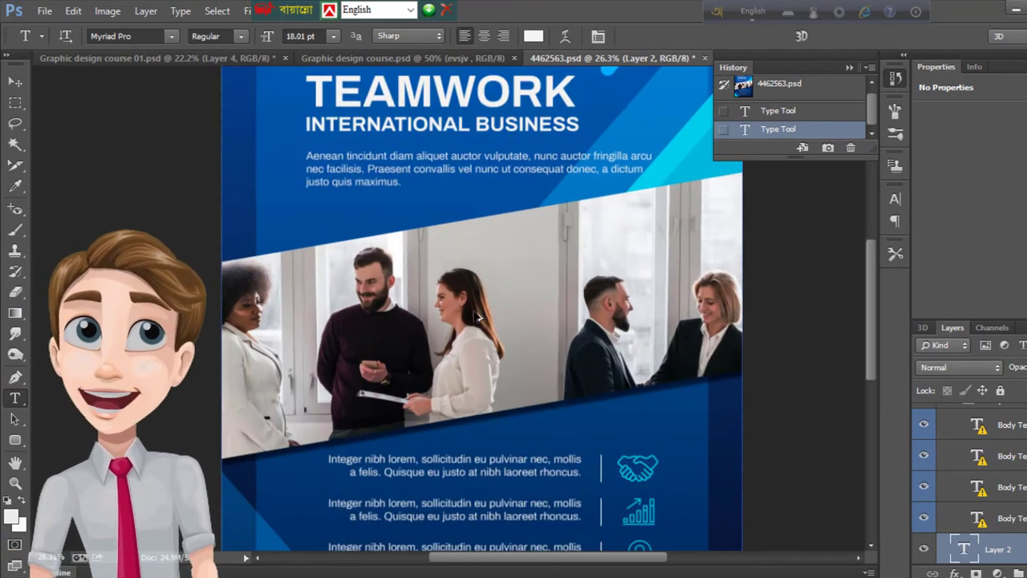
scroll(477, 319, "up", 2)
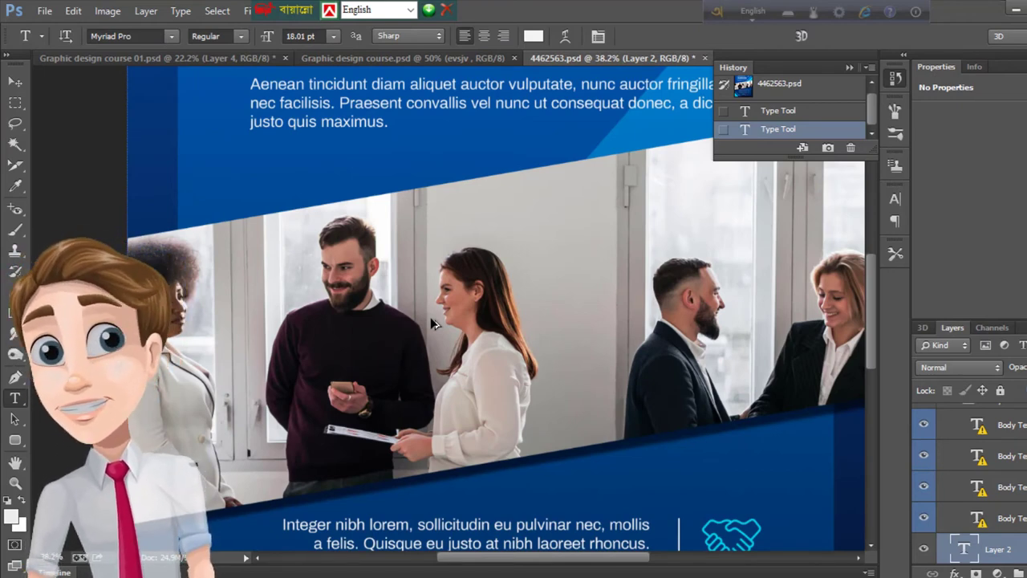
scroll(341, 322, "down", 1)
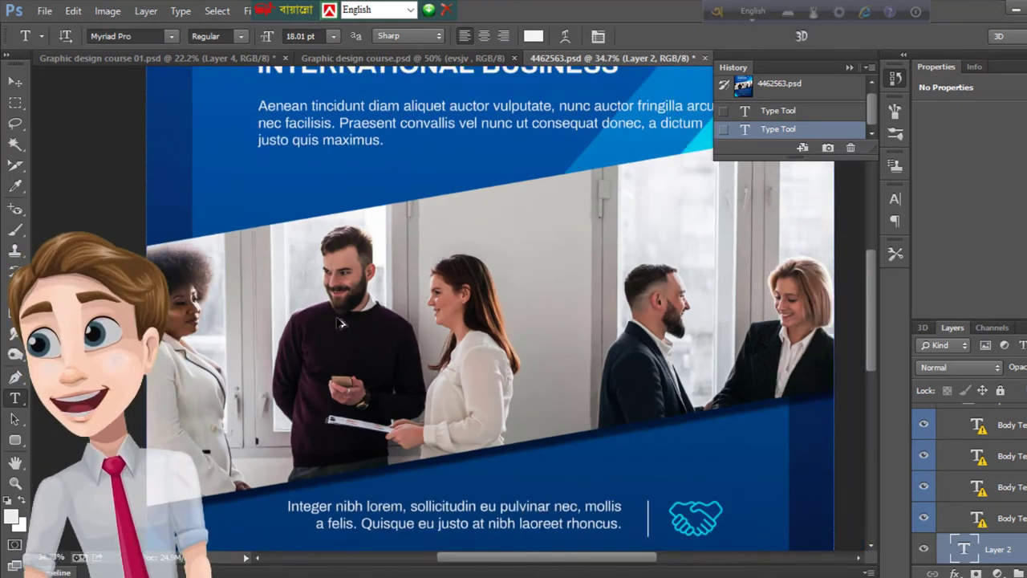
scroll(340, 322, "down", 1)
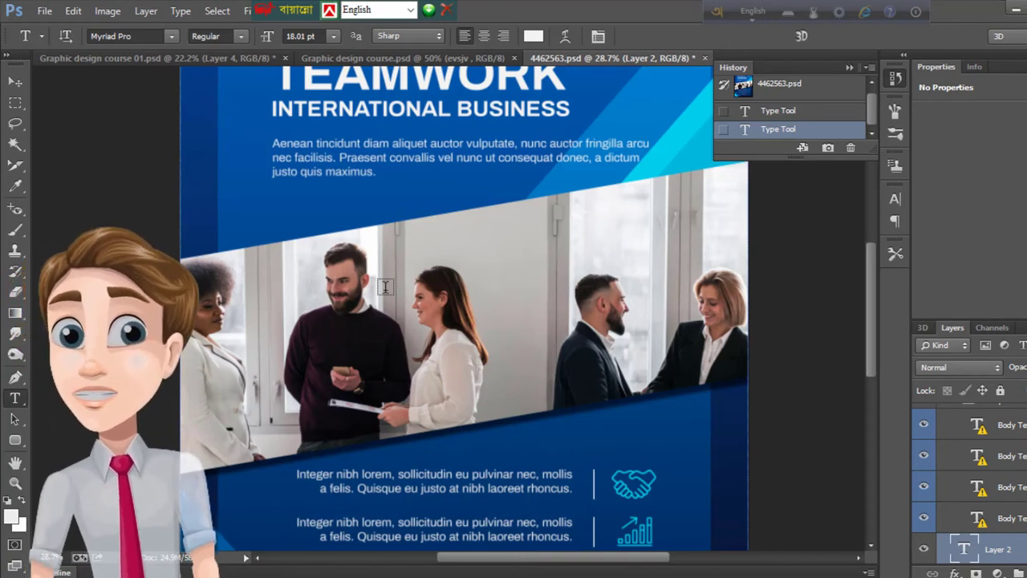
scroll(385, 286, "up", 3)
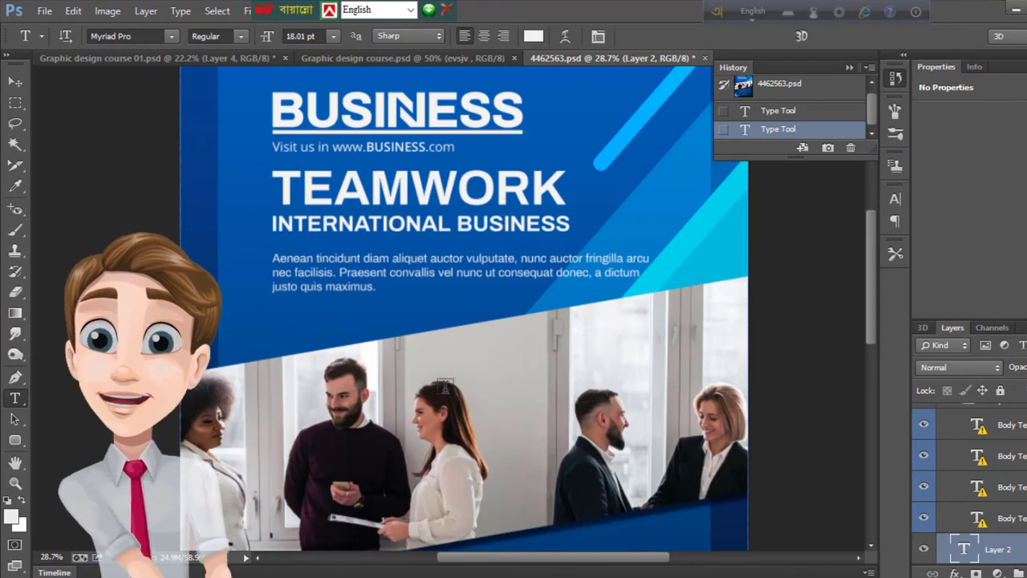
scroll(452, 377, "down", 1)
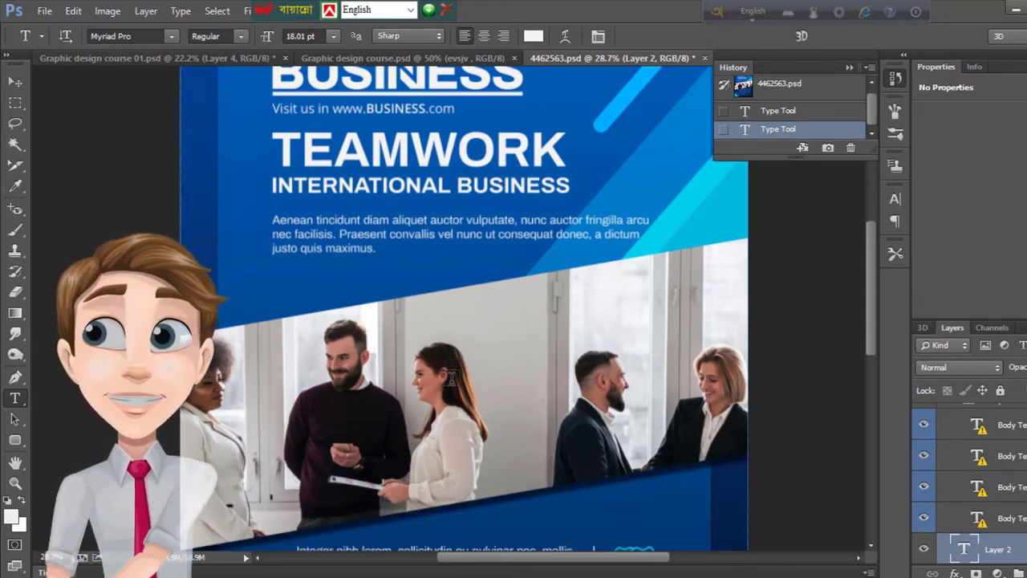
scroll(350, 281, "up", 1)
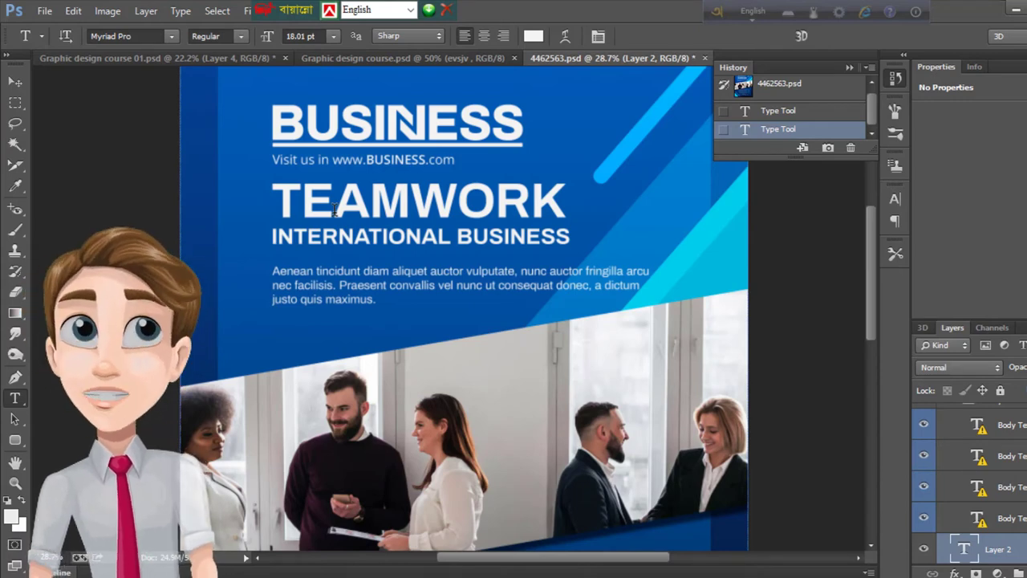
scroll(334, 210, "up", 1)
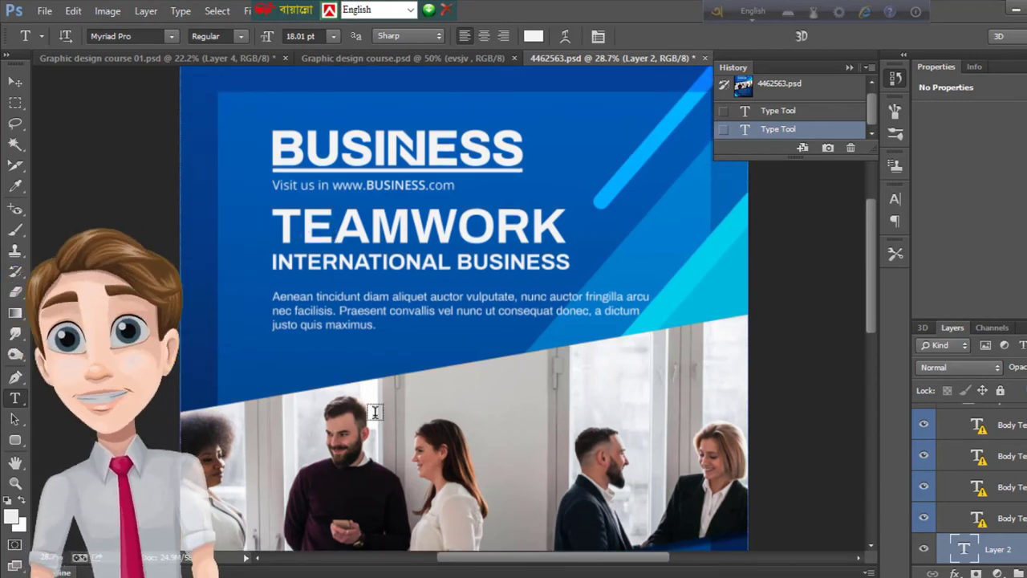
scroll(374, 412, "down", 1)
Step: Select the TEAMWORK title letters, cancel the missing Archivo Bold font warning, and zoom out to the full flyer
scroll(375, 412, "up", 2)
left_click(295, 252)
left_click_drag(296, 253, 442, 262)
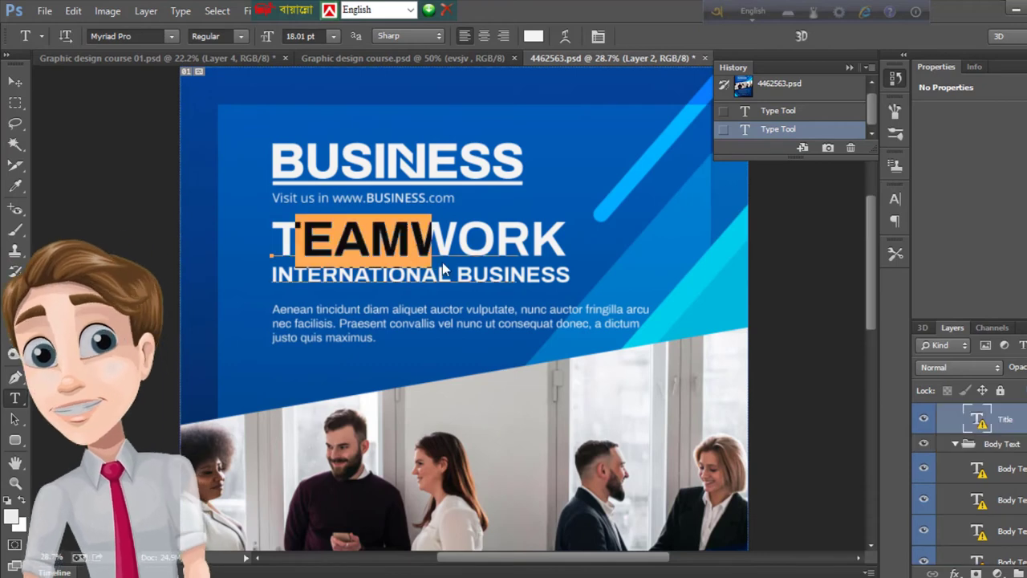
left_click(567, 264)
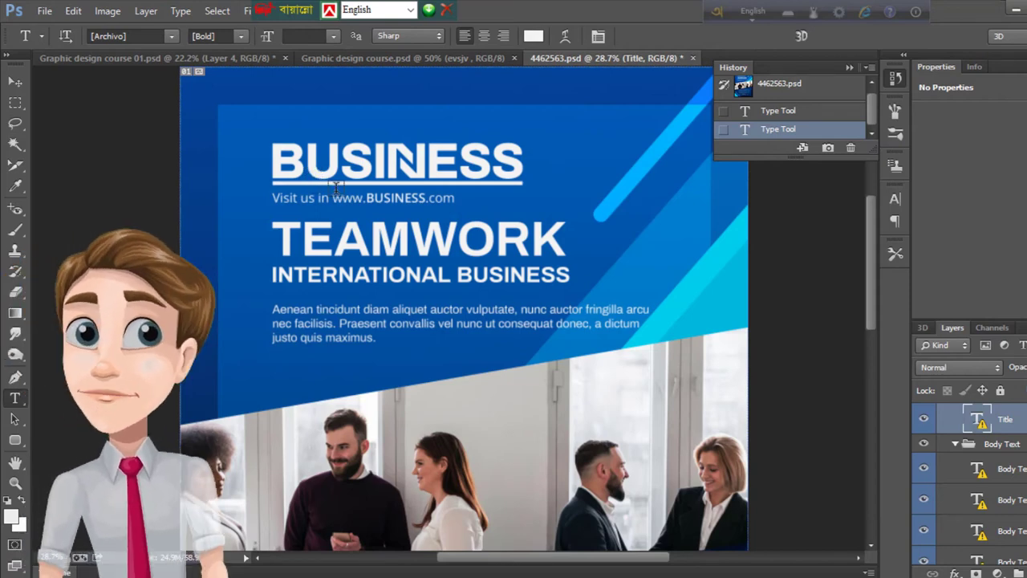
key("ctrl+minus")
key("ctrl+minus")
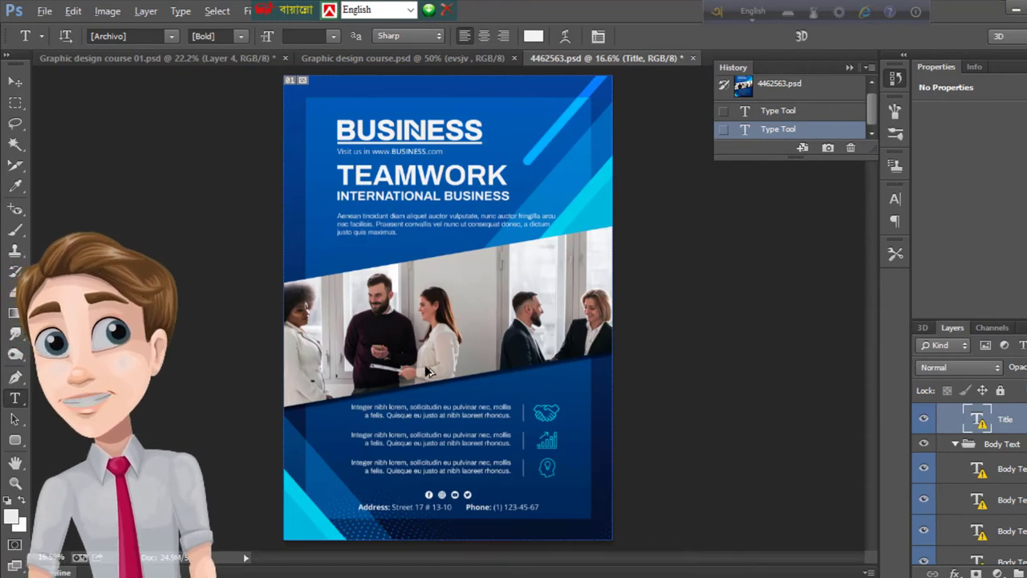
scroll(459, 344, "up", 4)
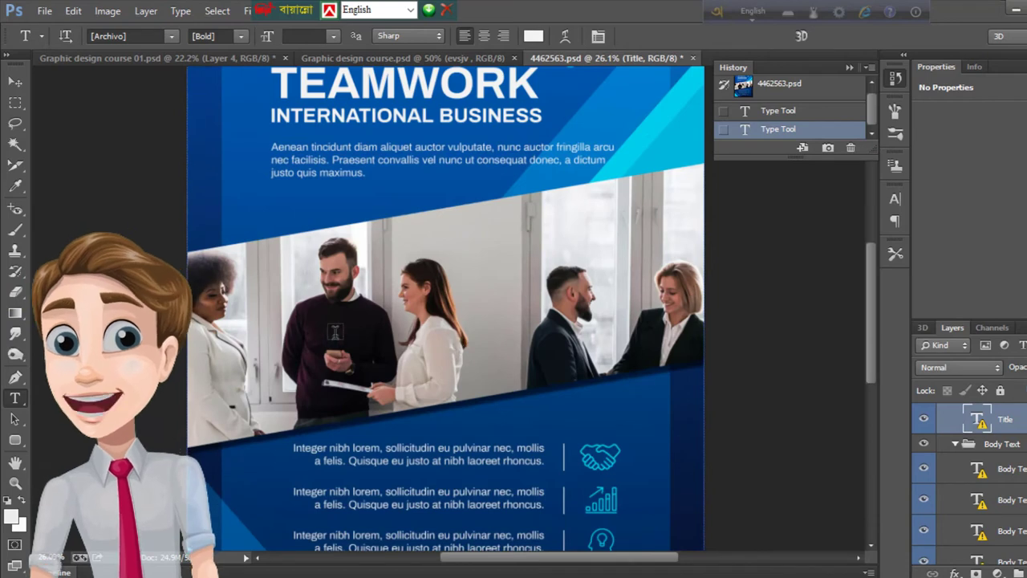
scroll(402, 336, "up", 3)
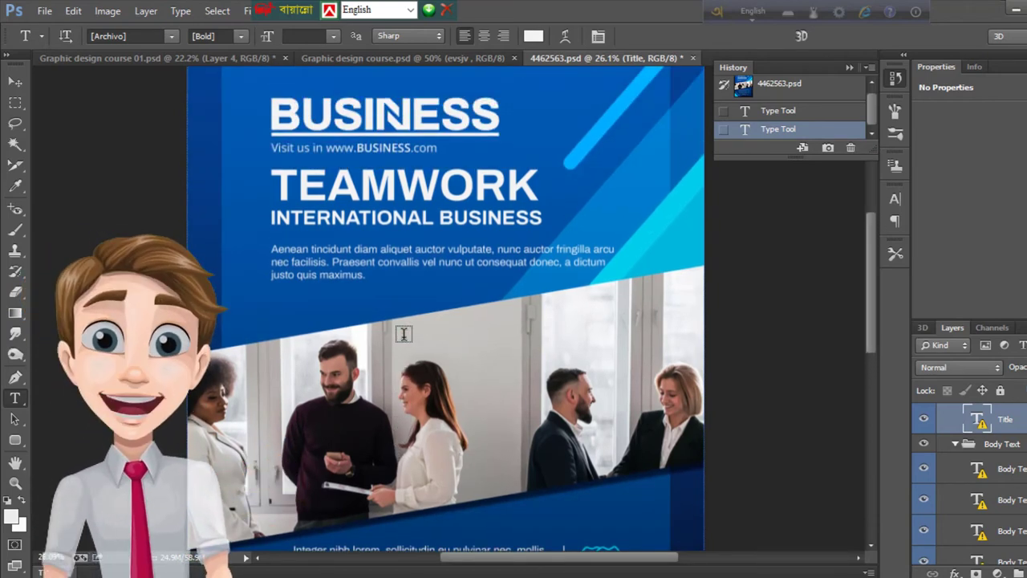
scroll(405, 315, "up", 1)
scroll(288, 222, "up", 3)
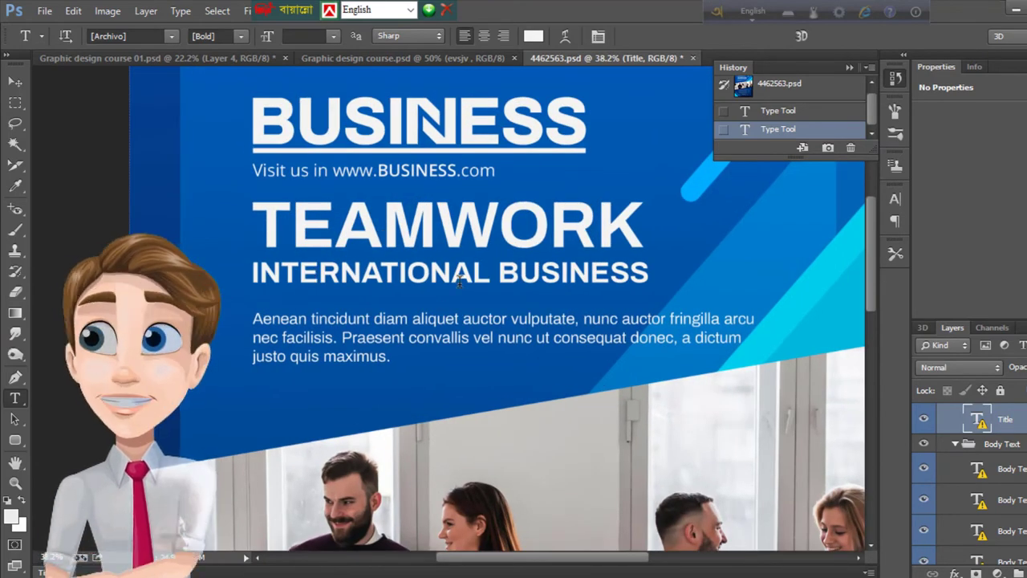
scroll(491, 318, "down", 3)
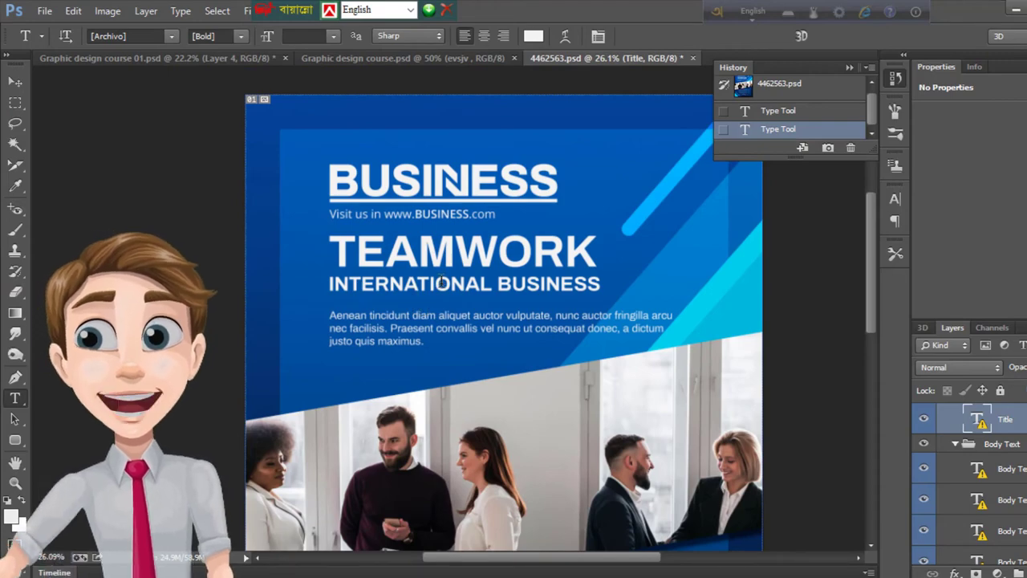
scroll(393, 313, "up", 4)
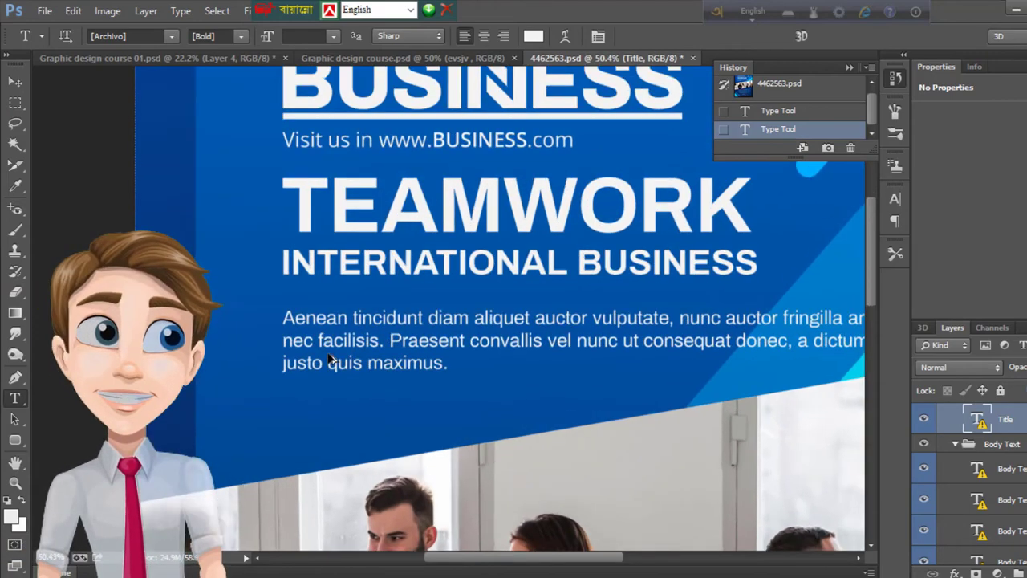
scroll(329, 361, "up", 1)
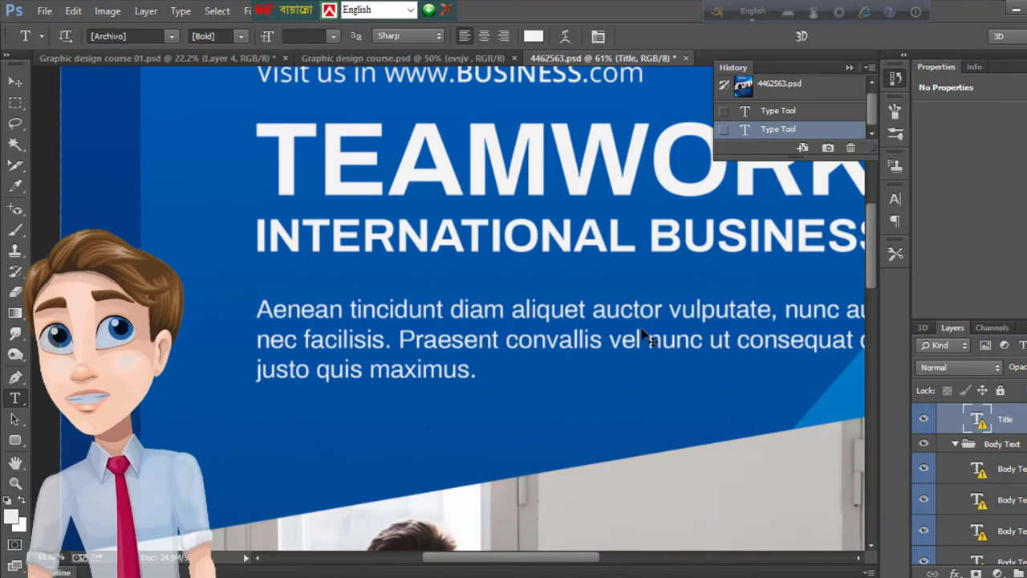
scroll(647, 333, "down", 3)
scroll(508, 232, "up", 2)
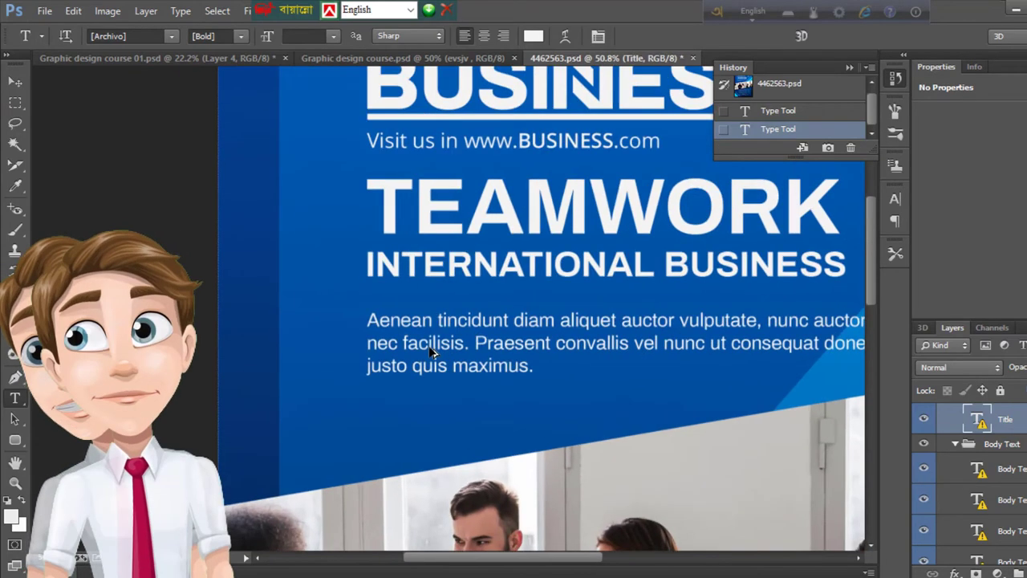
scroll(604, 388, "down", 5)
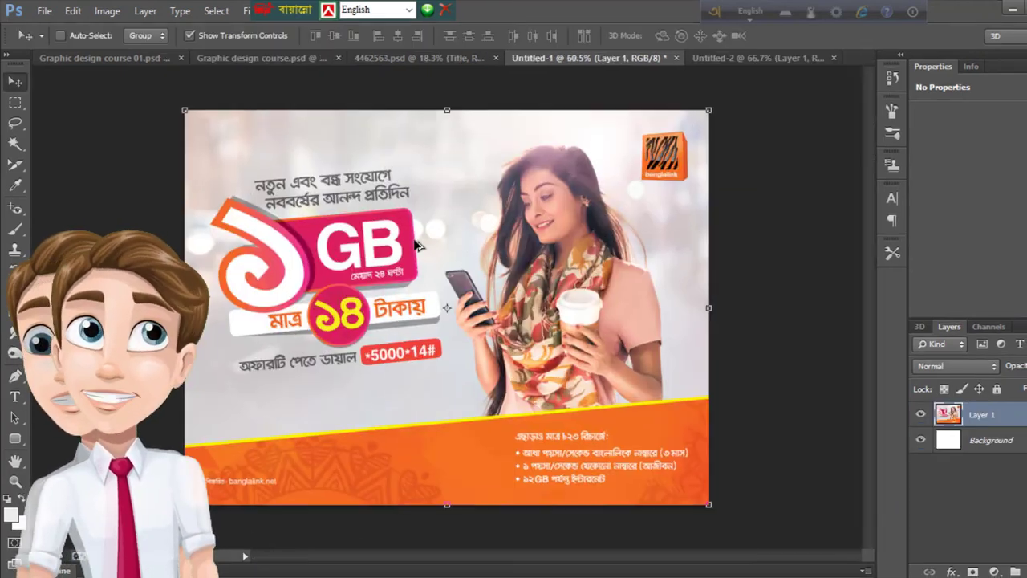
scroll(318, 245, "up", 3)
Step: Move through Graphic design course 01.psd and 4462563.psd to the Untitled-1 Banglalink ad and zoom around it
scroll(305, 239, "left", 1)
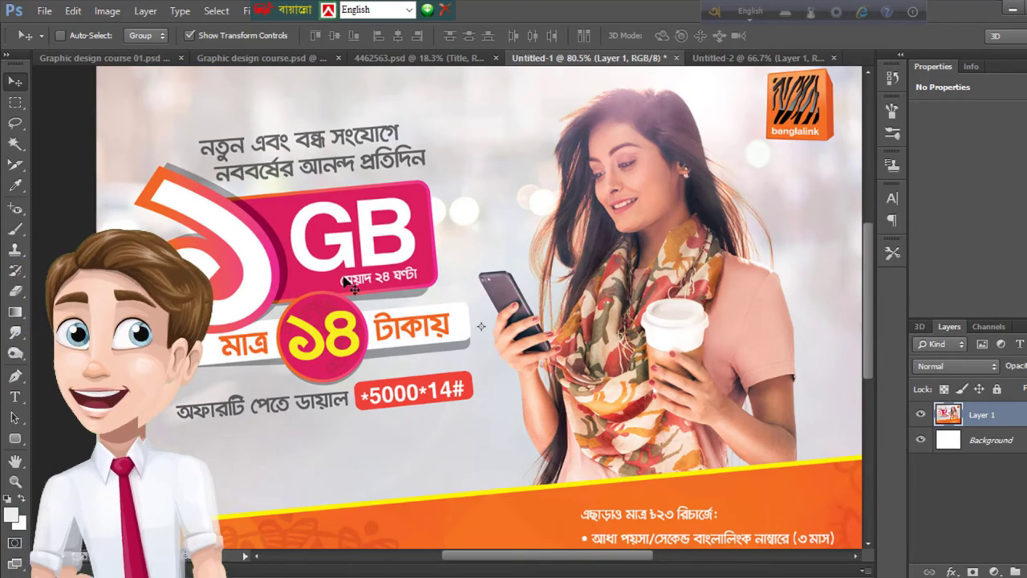
scroll(404, 235, "down", 2)
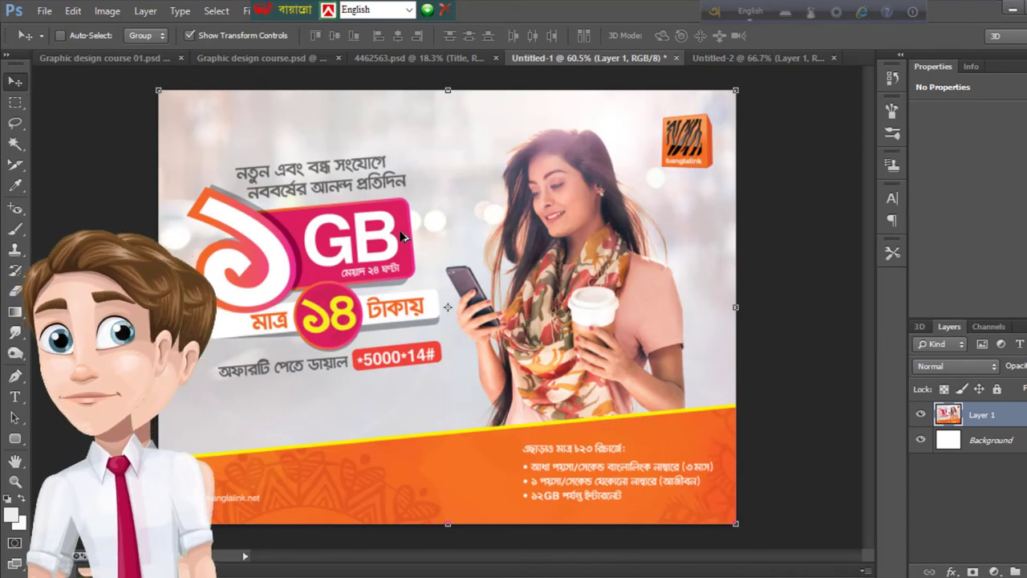
left_click(53, 58)
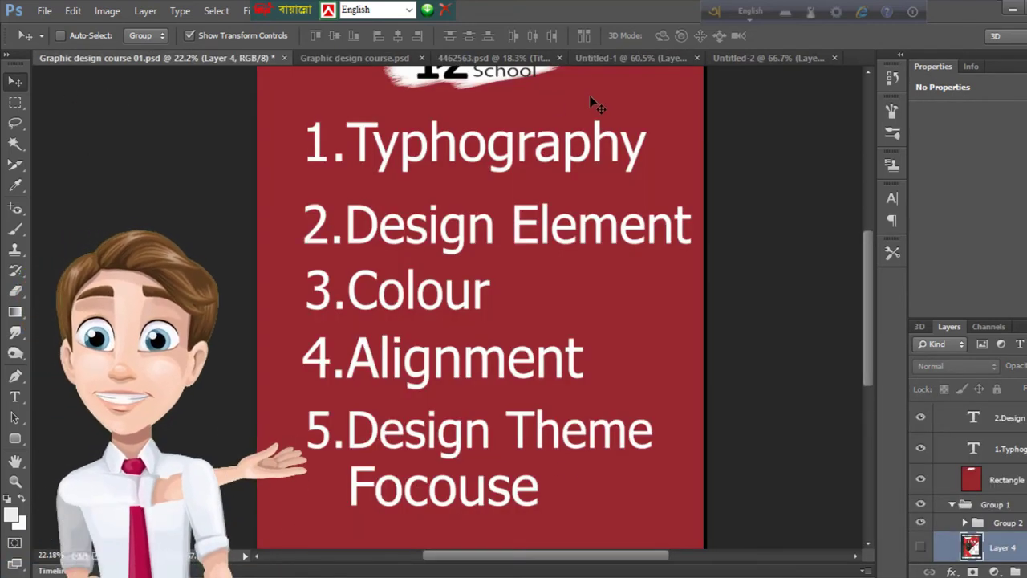
left_click(485, 58)
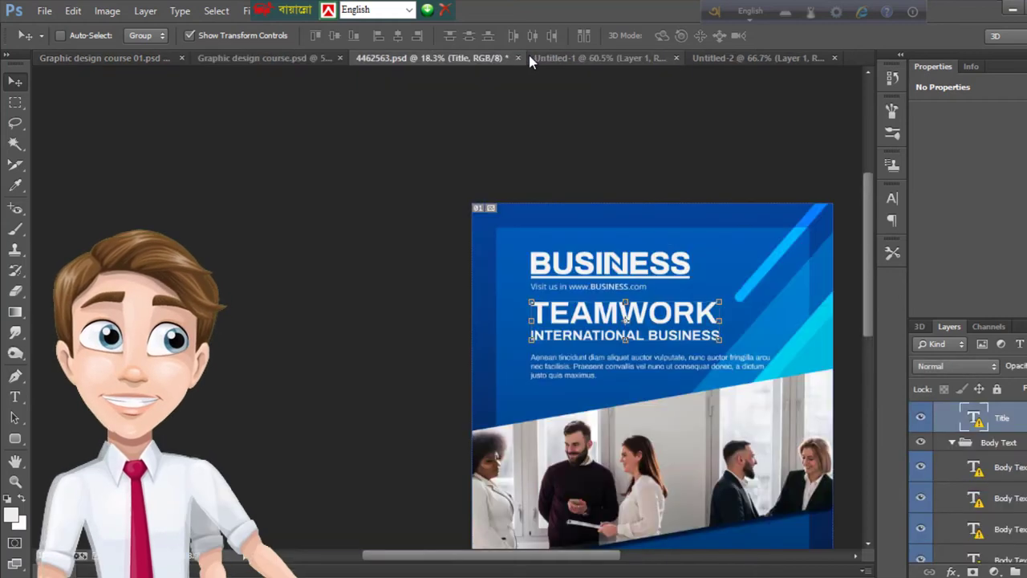
left_click(636, 62)
scroll(333, 248, "up", 3)
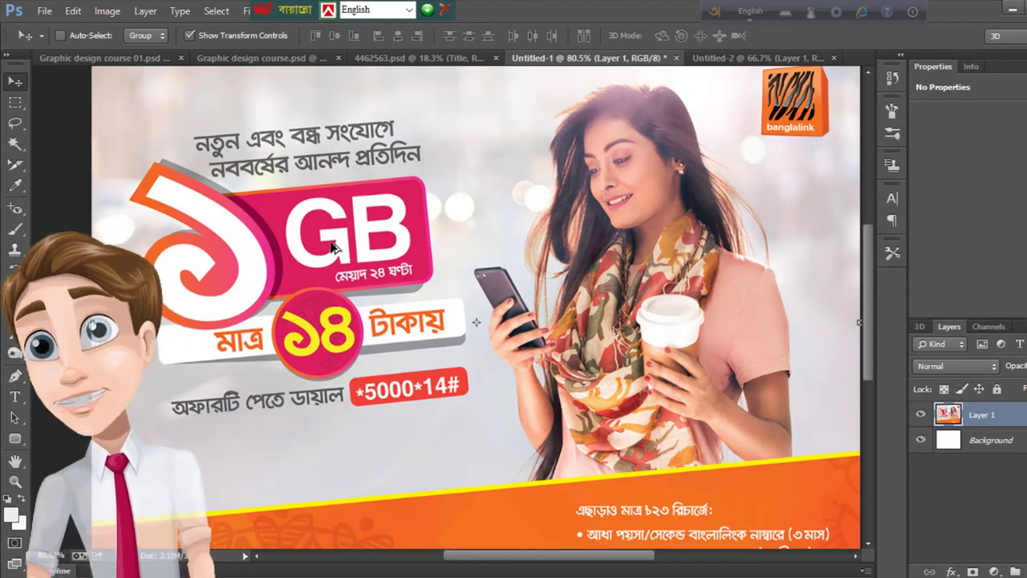
scroll(333, 247, "down", 3)
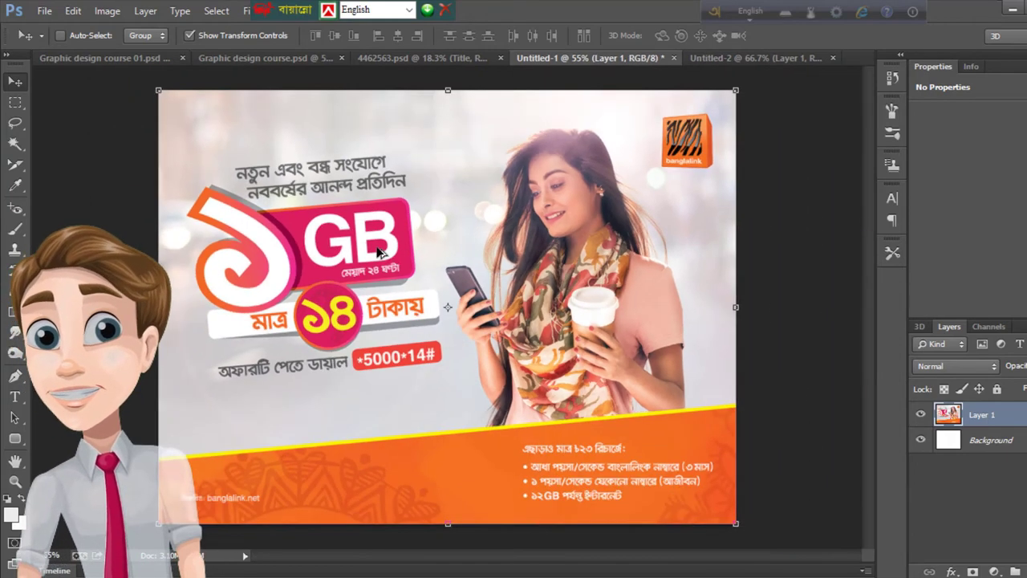
scroll(336, 303, "up", 1)
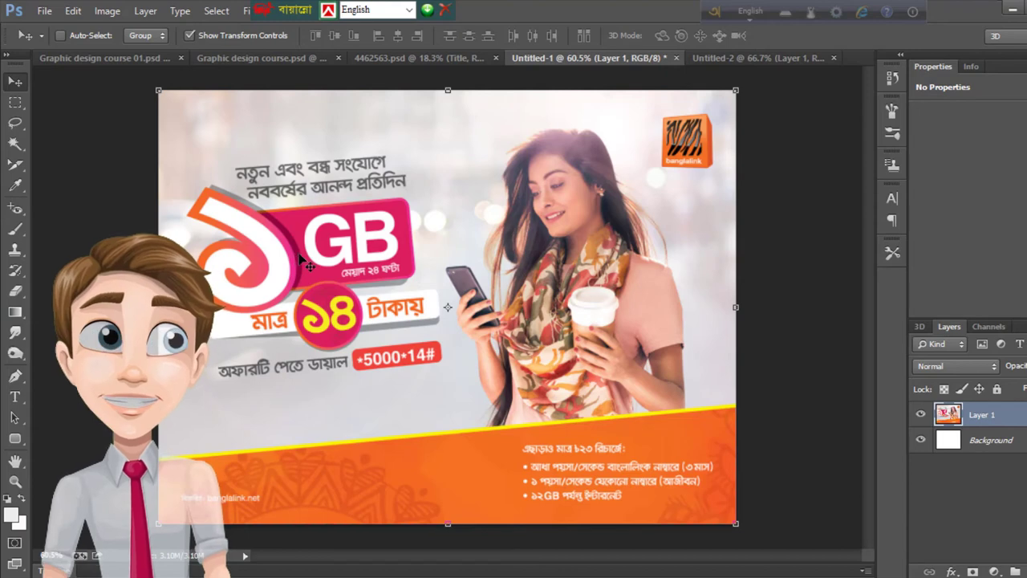
scroll(395, 207, "up", 2)
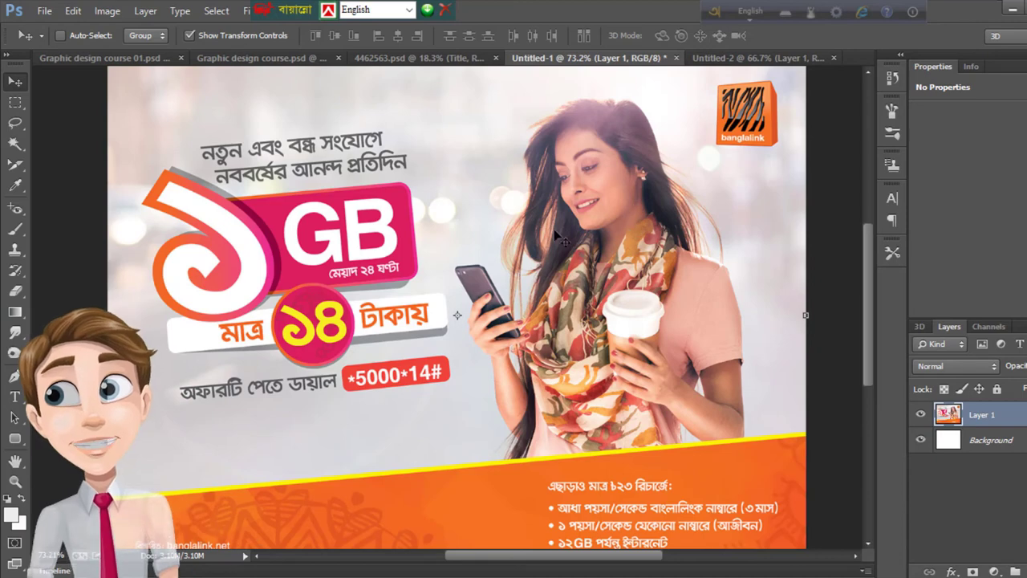
Step: Select the Brush tool with a hard round 10 px tip and paint a test stroke
left_click(17, 230)
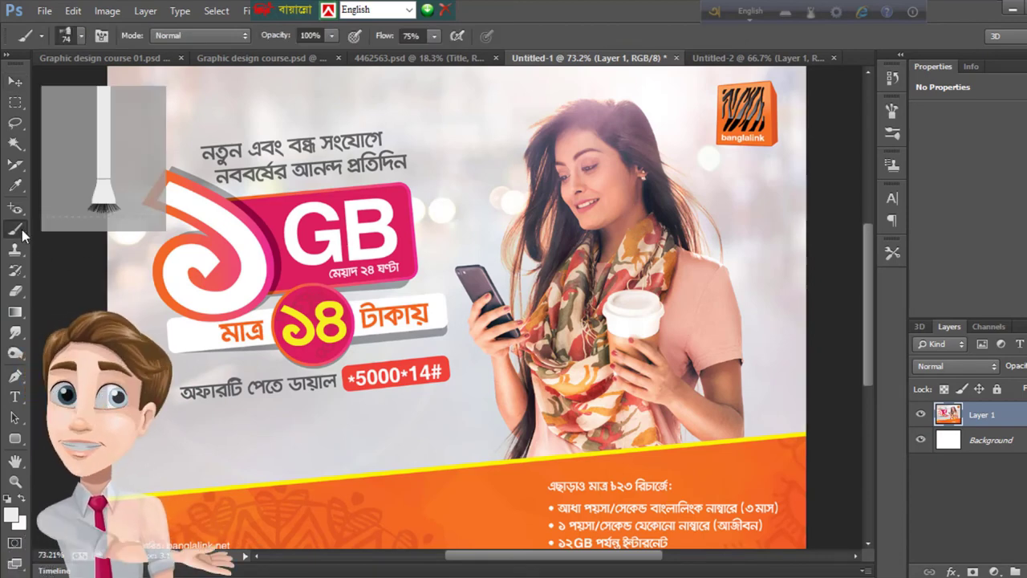
right_click(370, 180)
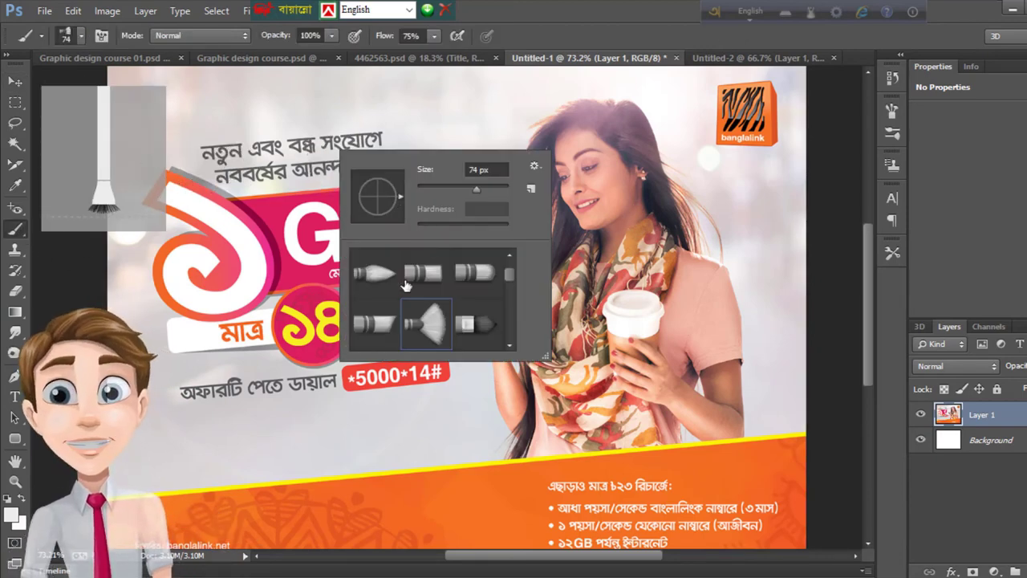
scroll(428, 281, "up", 3)
left_click(426, 274)
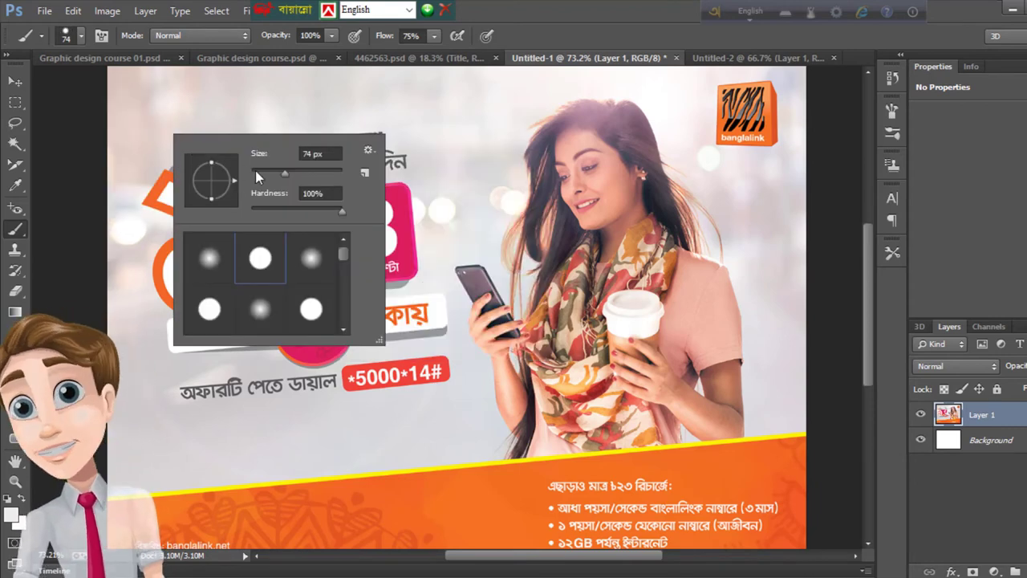
left_click(255, 173)
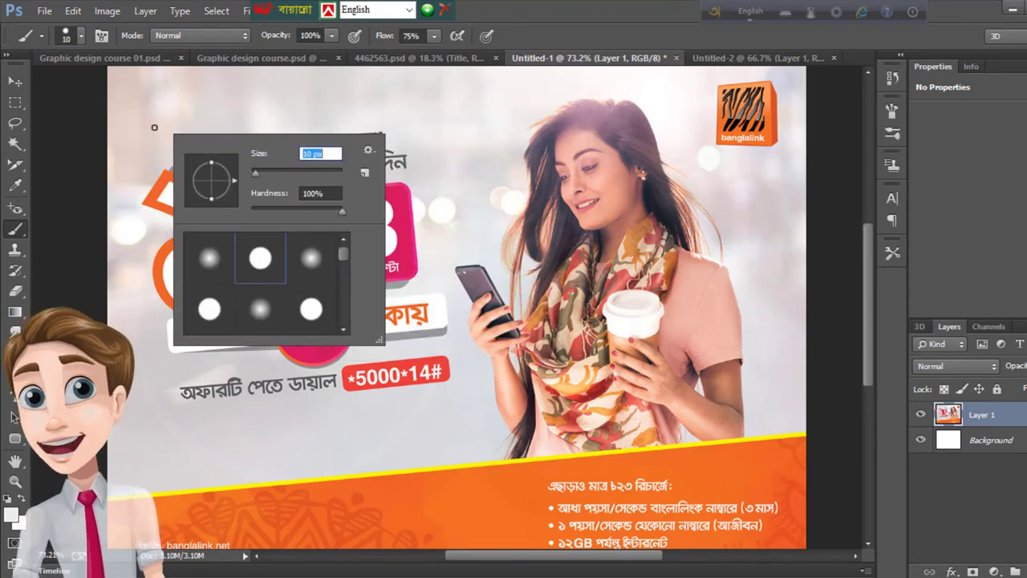
mouse_move(153, 128)
left_mouse_down()
mouse_move(322, 113)
mouse_move(374, 126)
left_mouse_up()
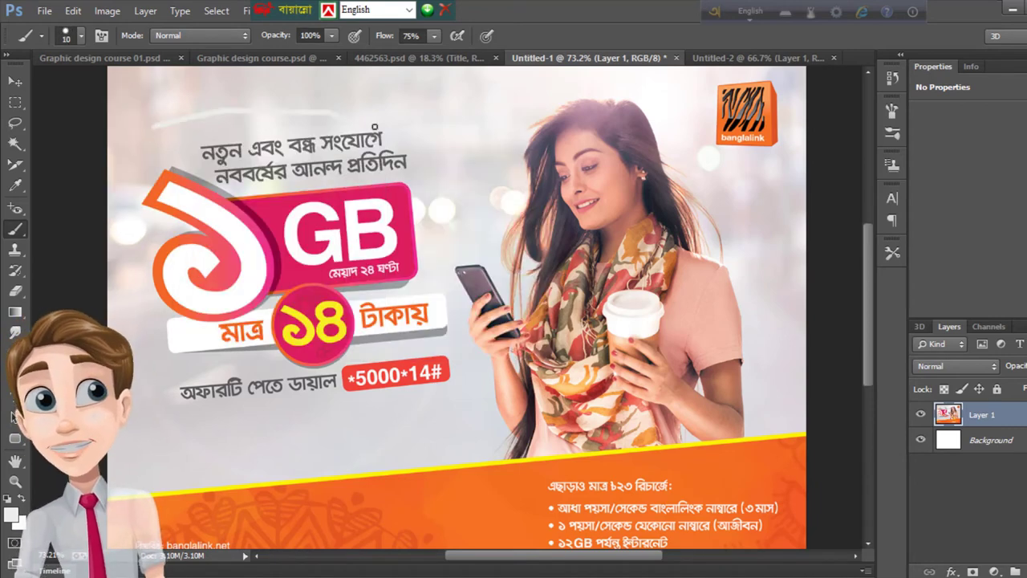
Step: Set the foreground colour to red #ec3131 and paint a loop around the 1 GB offer text
left_click(10, 515)
left_click(854, 214)
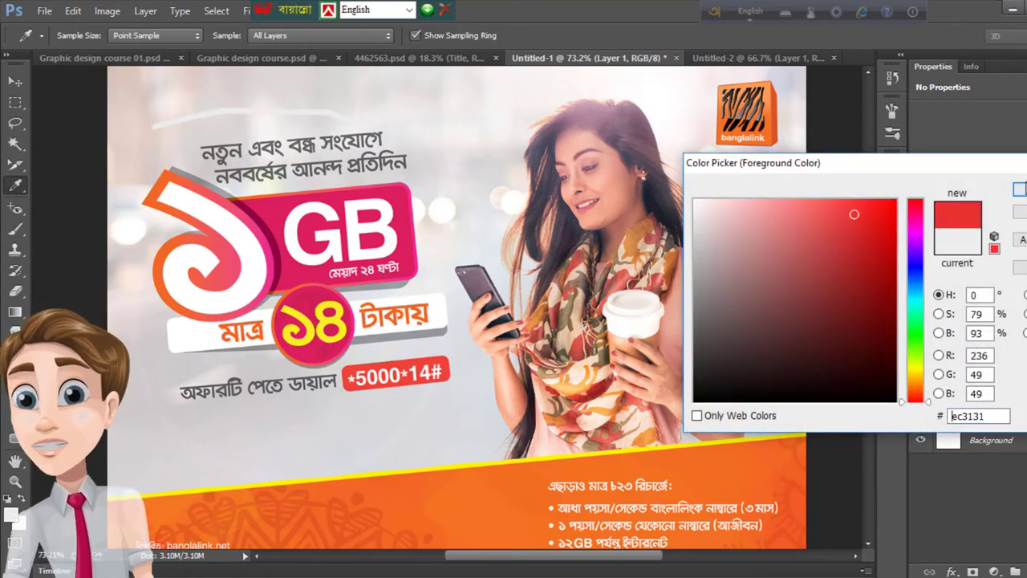
left_click(1019, 189)
mouse_move(158, 124)
left_mouse_down()
mouse_move(359, 115)
mouse_move(432, 168)
mouse_move(459, 226)
mouse_move(401, 393)
mouse_move(161, 398)
left_mouse_up()
left_click_drag(109, 149, 167, 126)
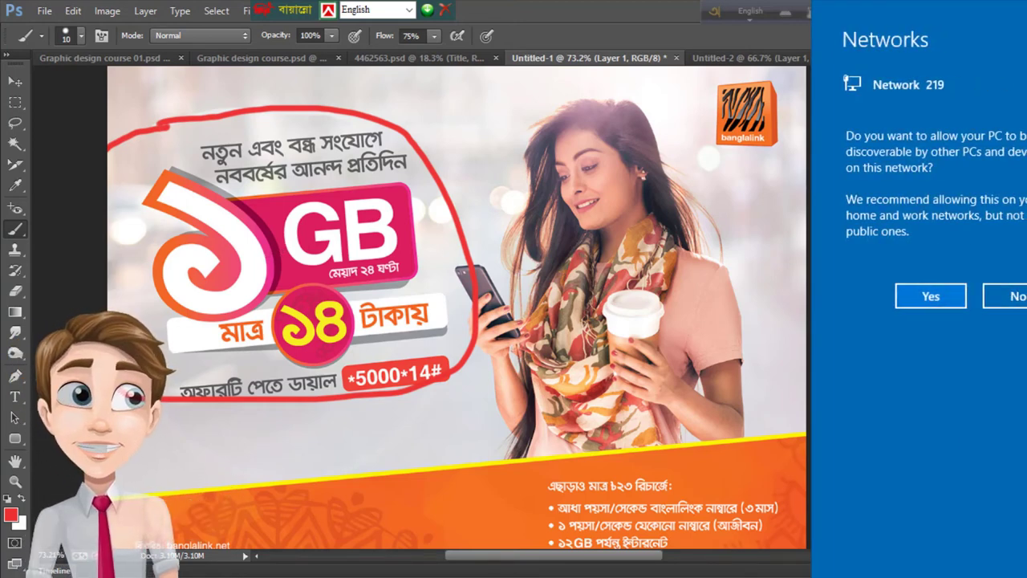
left_click(280, 396)
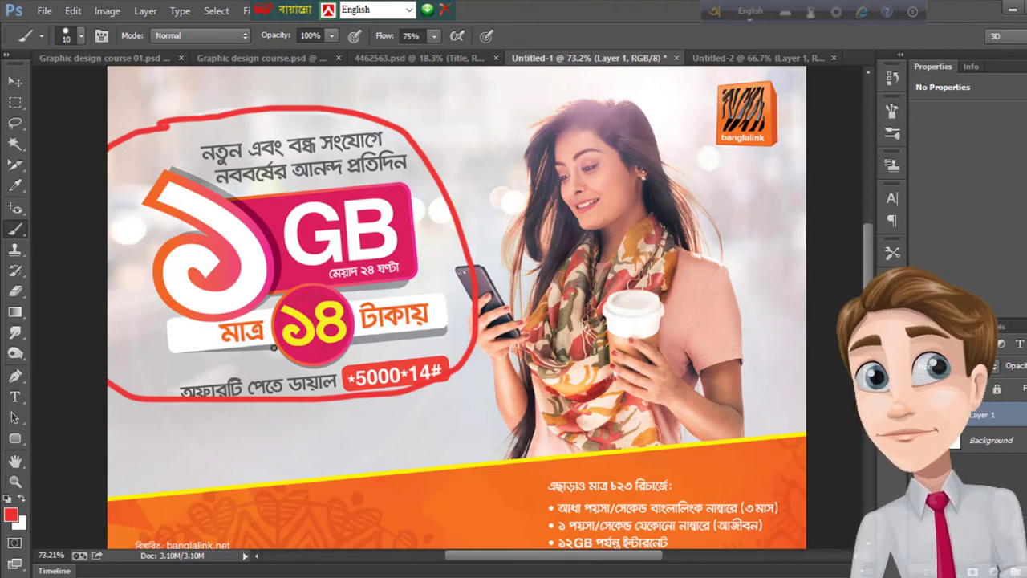
Step: Undo the red outline stroke on the 1 GB ad and zoom in to check it
scroll(232, 395, "up", 3)
scroll(317, 367, "down", 2)
scroll(310, 367, "up", 2)
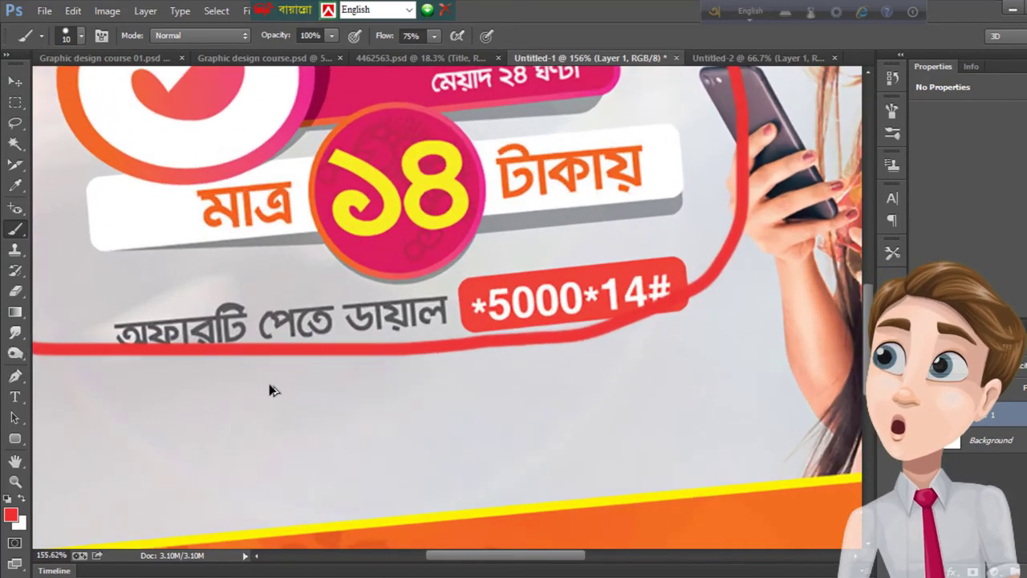
key("ctrl+z")
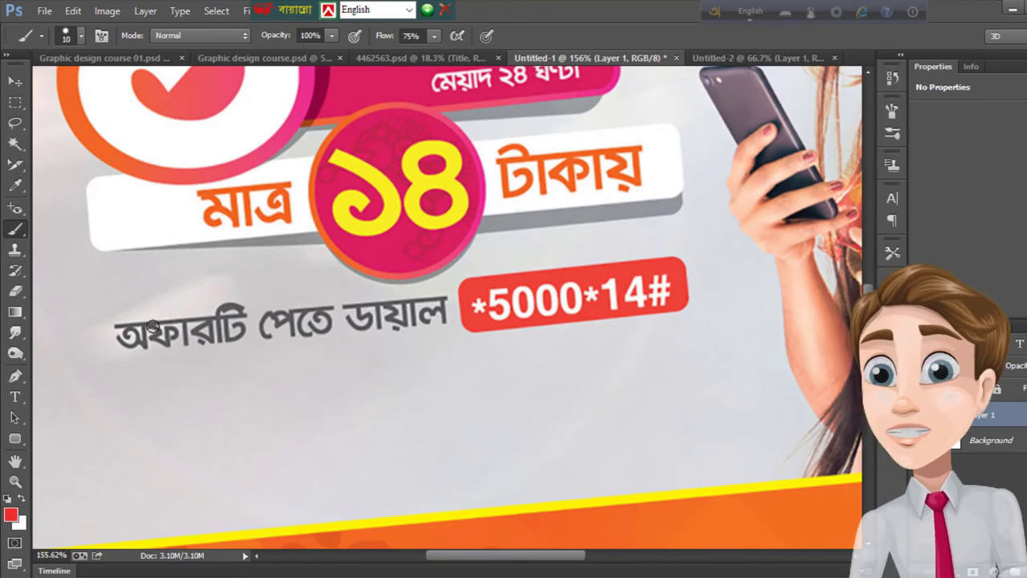
scroll(209, 331, "down", 3)
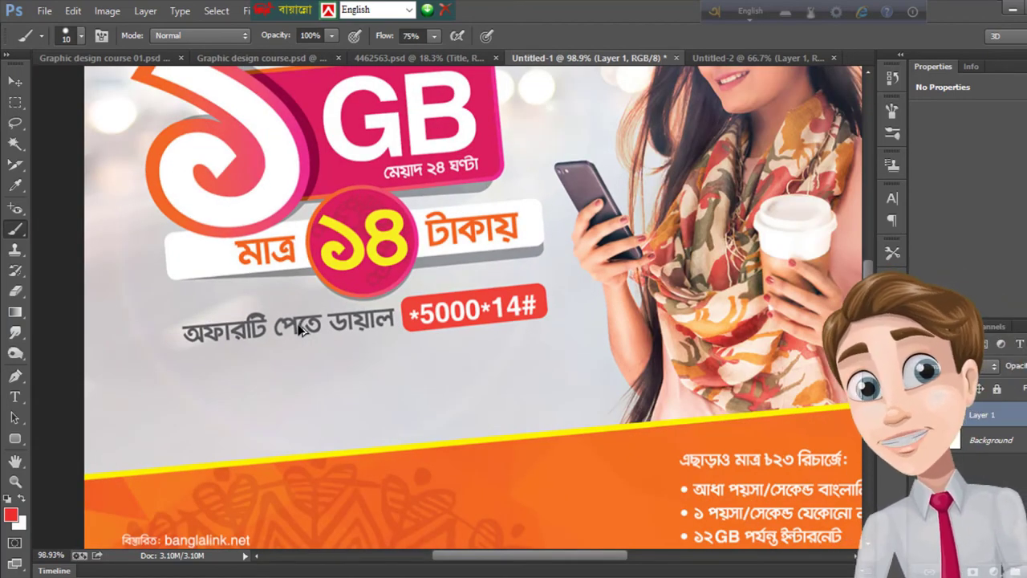
scroll(298, 330, "up", 4)
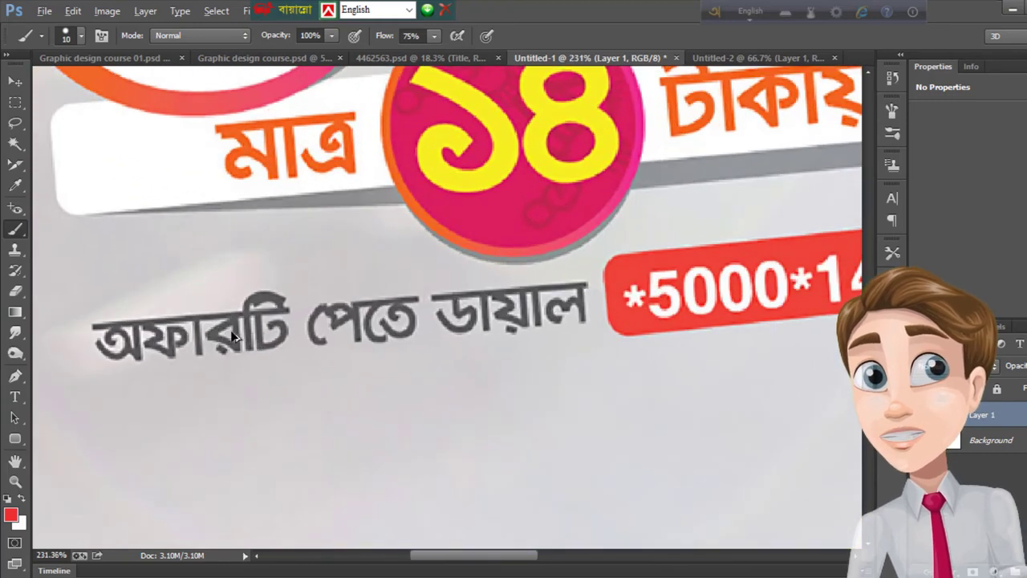
scroll(233, 337, "down", 1)
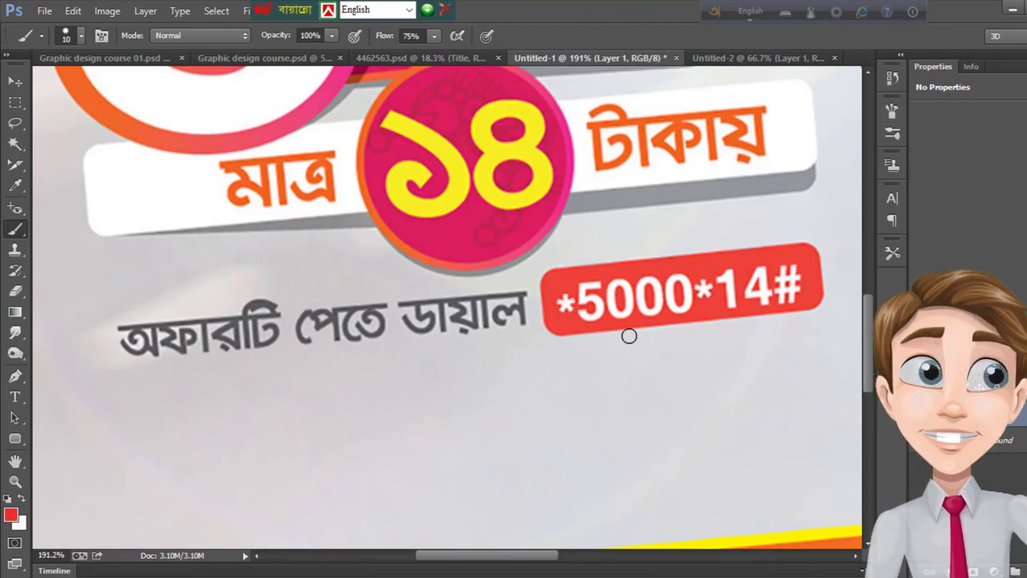
scroll(630, 336, "down", 5)
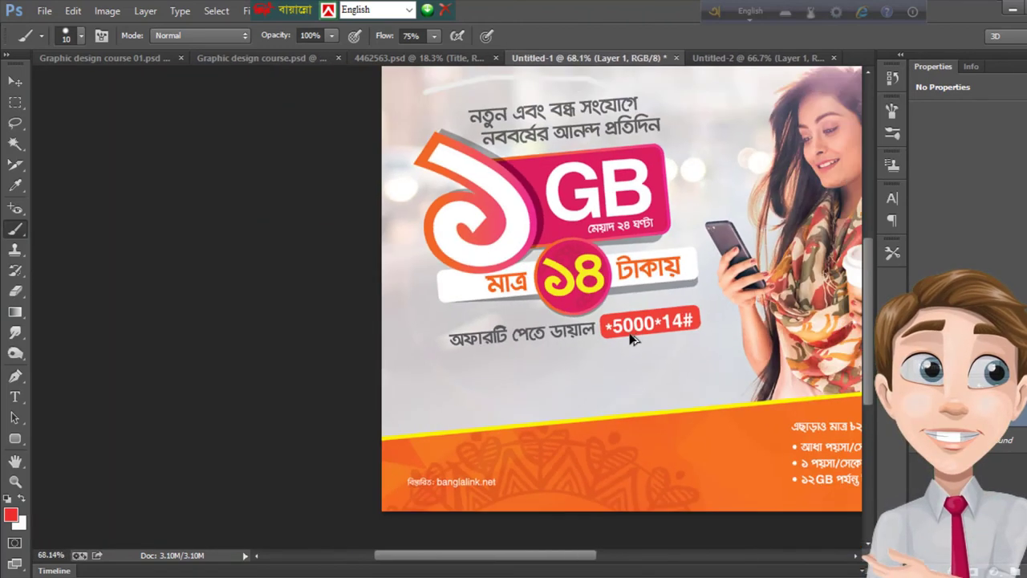
Step: Fit the ad to the window, inspect it, then bring up the Untitled-2 ১১ recharge poster
key("ctrl+0")
scroll(407, 346, "up", 3)
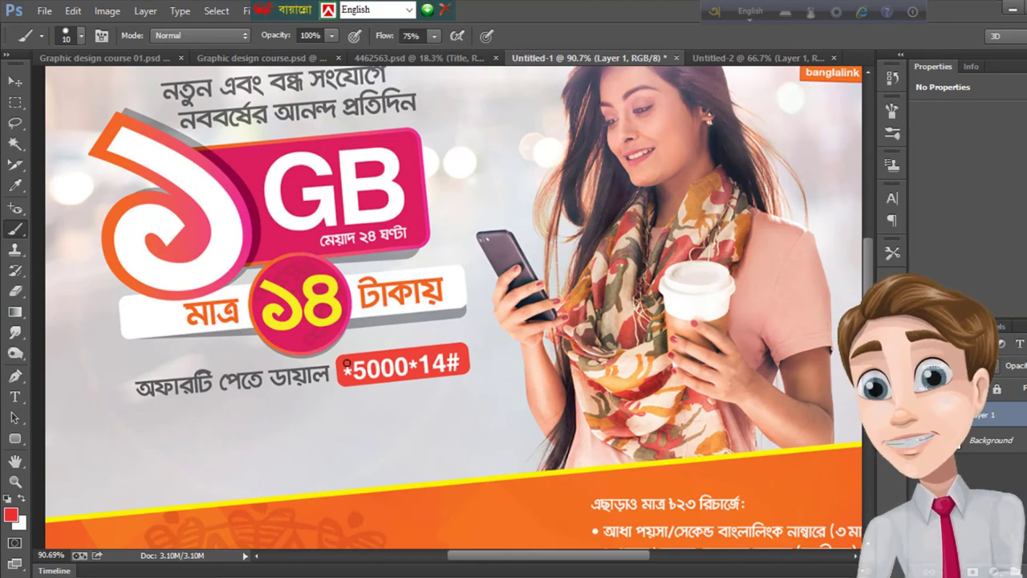
scroll(267, 385, "up", 3)
scroll(268, 385, "down", 3)
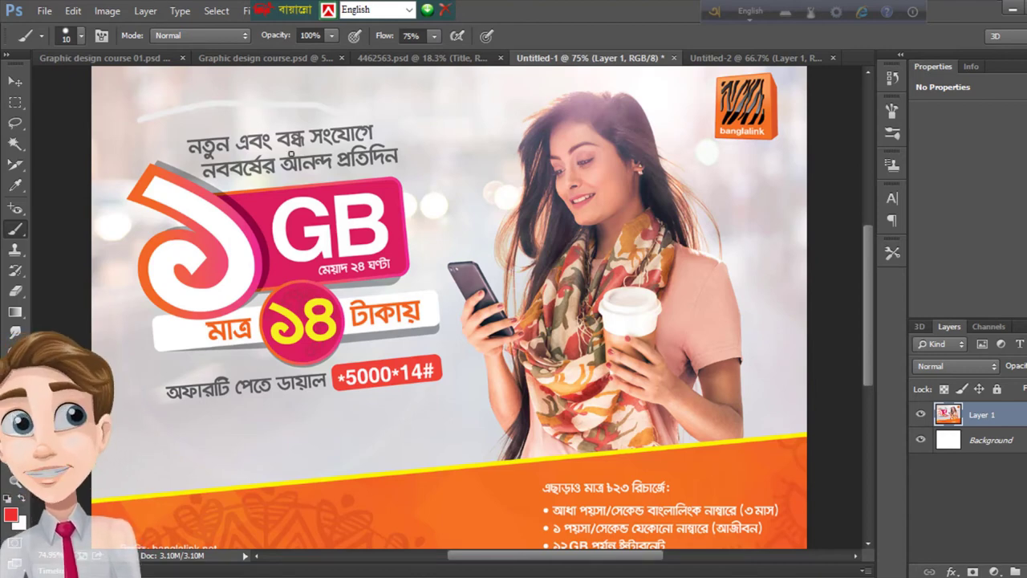
scroll(366, 191, "down", 1)
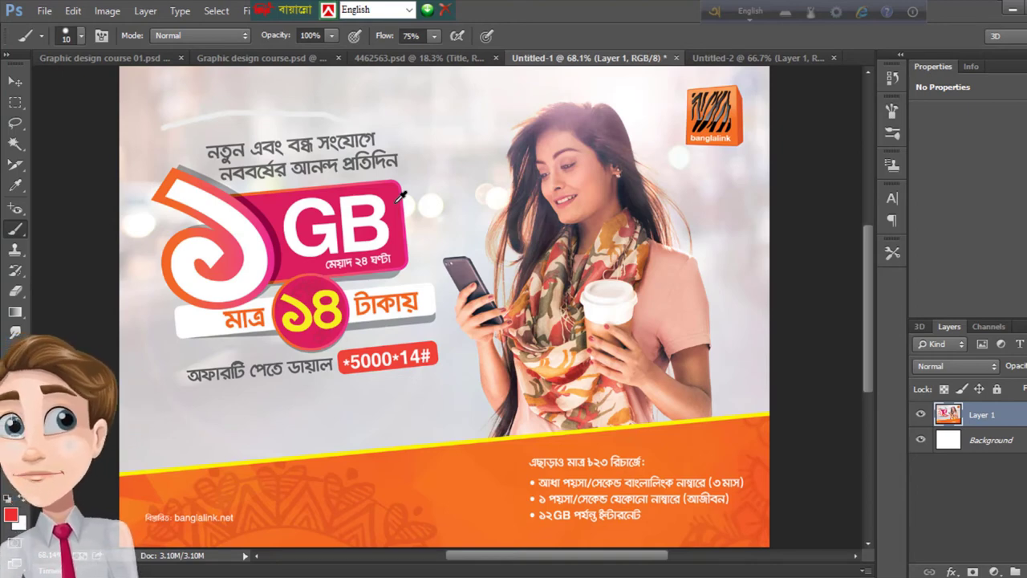
scroll(401, 195, "up", 3)
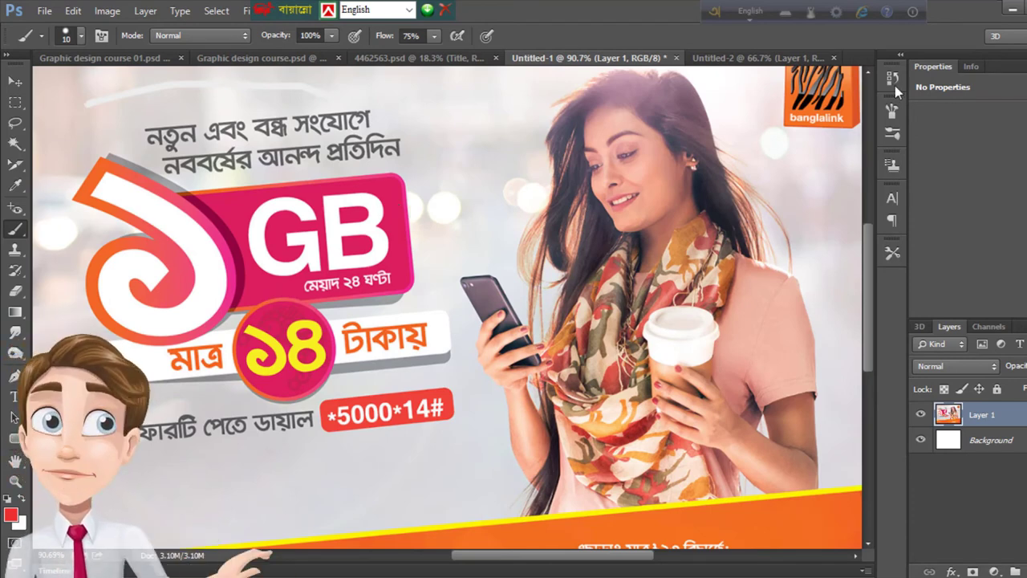
left_click(722, 57)
scroll(367, 243, "up", 3)
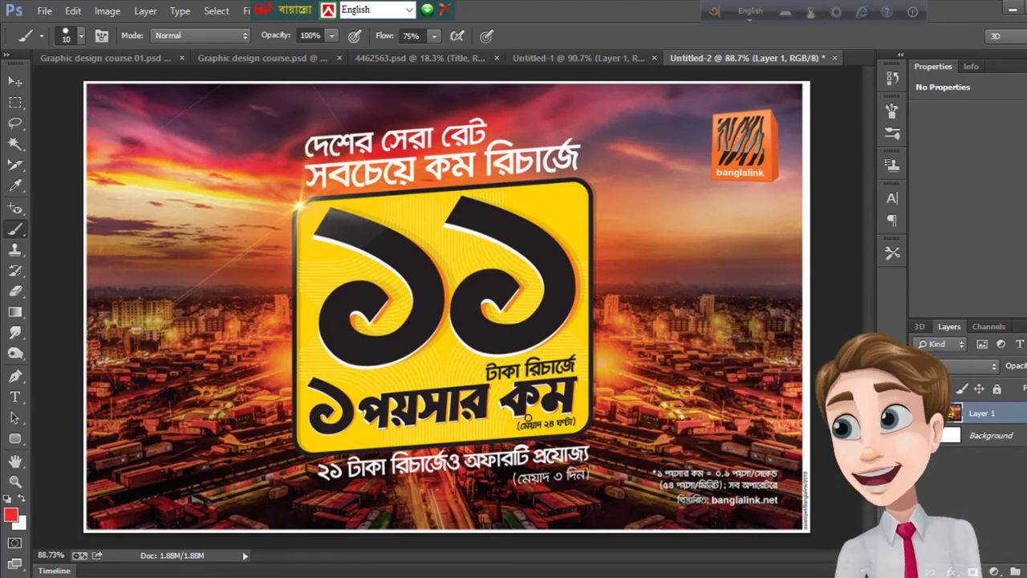
key("ctrl+minus")
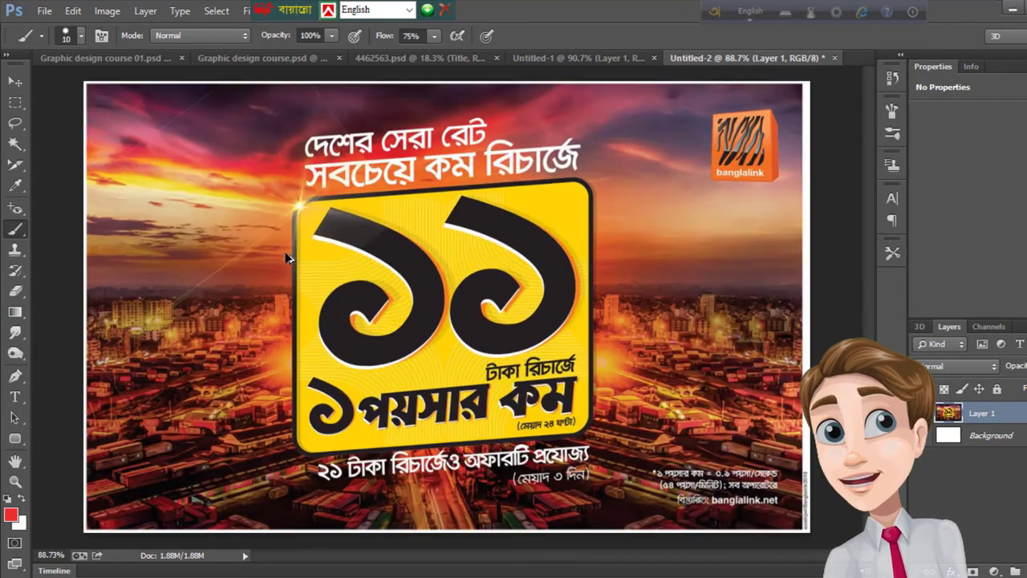
key("ctrl+0")
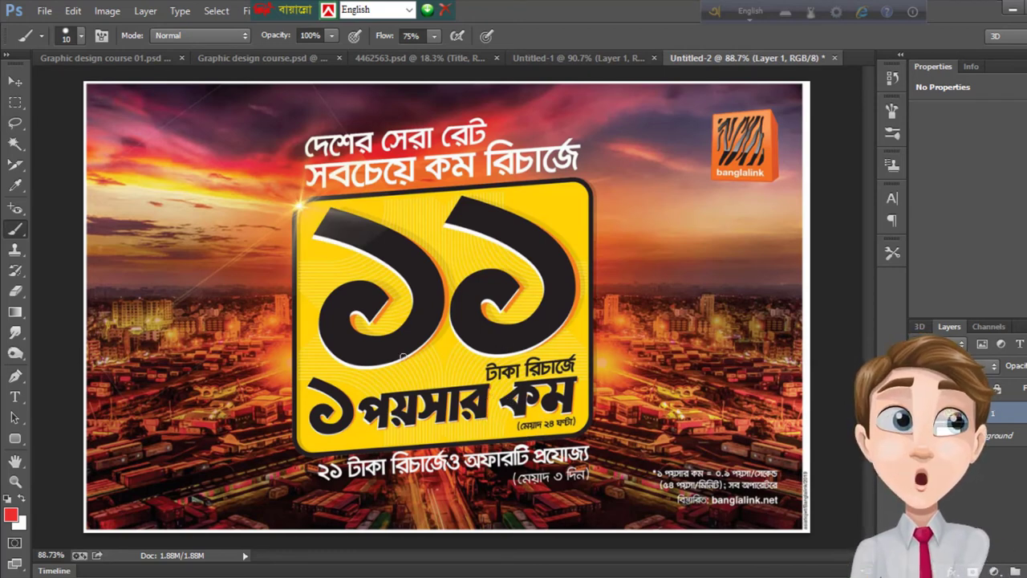
scroll(554, 445, "up", 6)
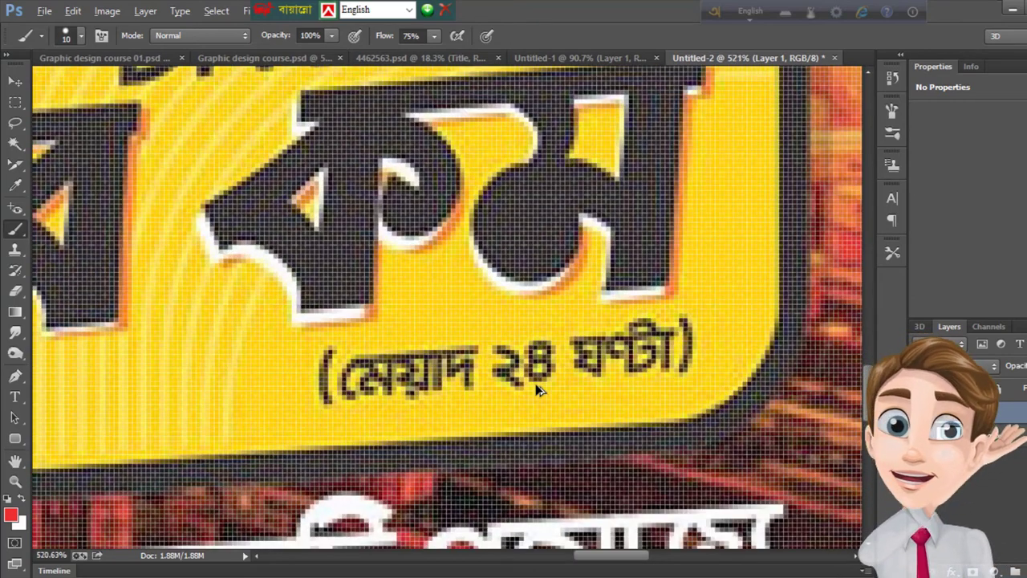
scroll(551, 427, "down", 4)
scroll(536, 386, "down", 5)
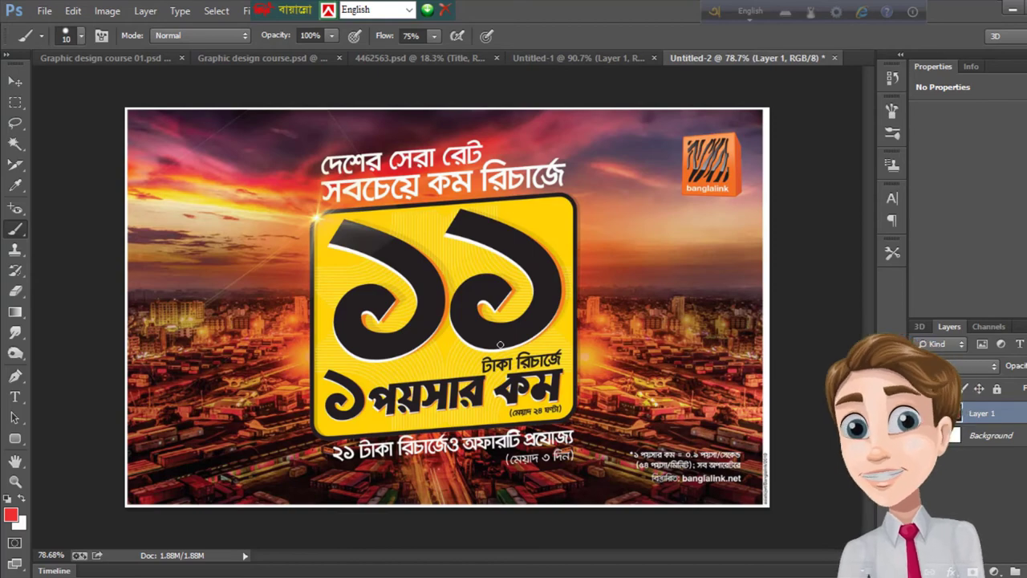
scroll(493, 358, "up", 3)
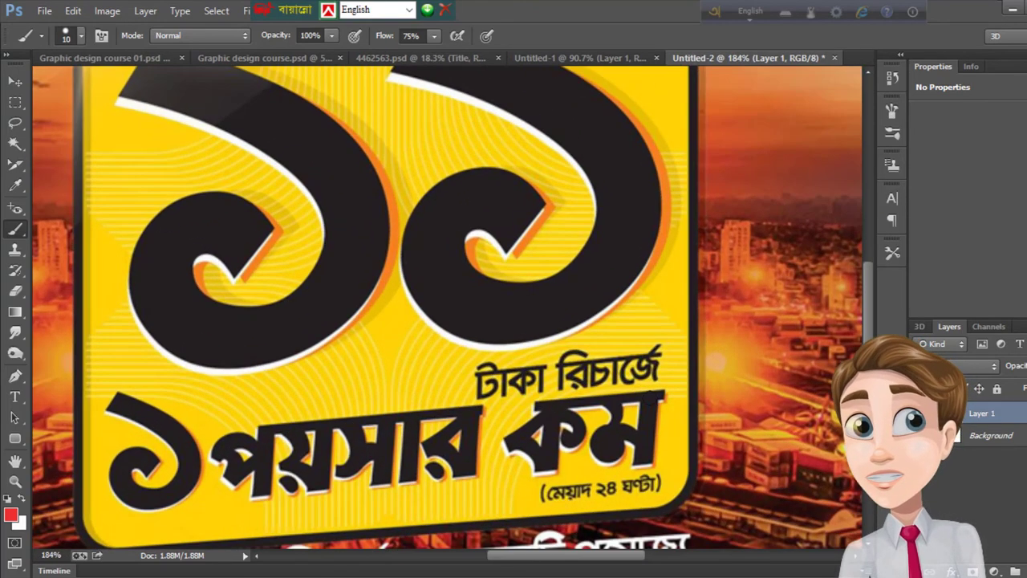
scroll(577, 474, "down", 3)
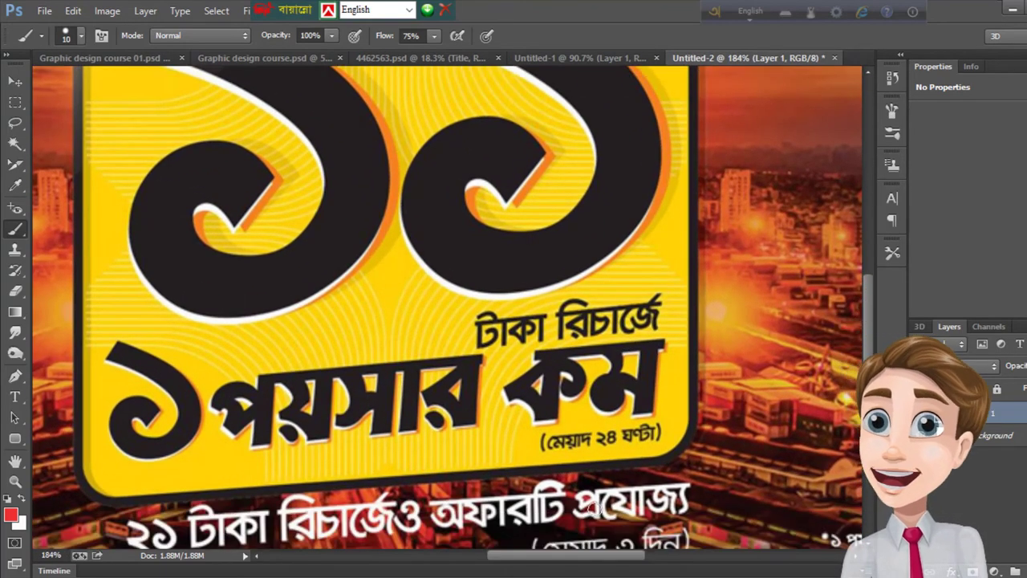
scroll(607, 433, "down", 5)
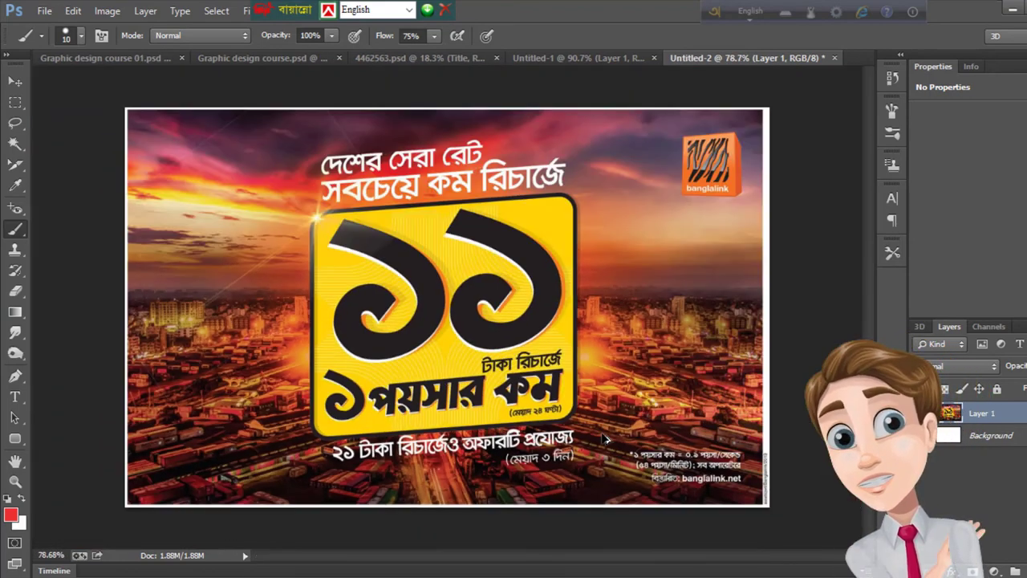
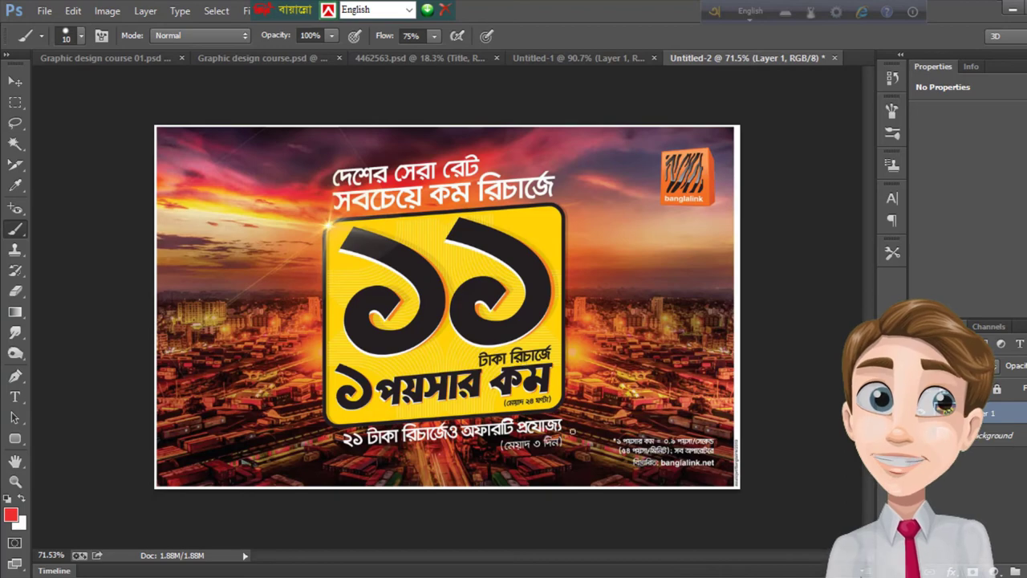
Step: Zoom in and out on the current poster to inspect its details
scroll(556, 423, "up", 3)
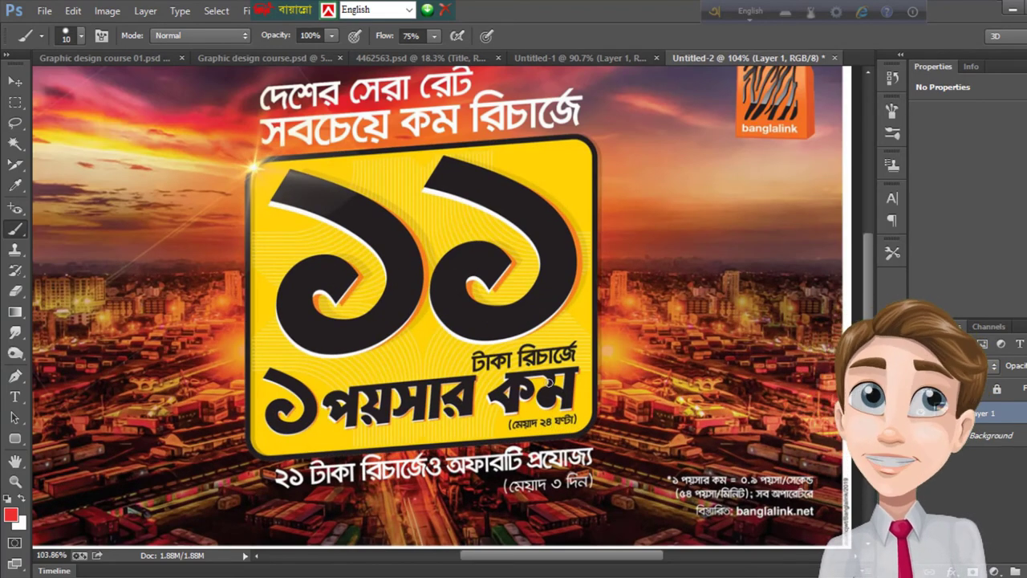
scroll(546, 376, "down", 3)
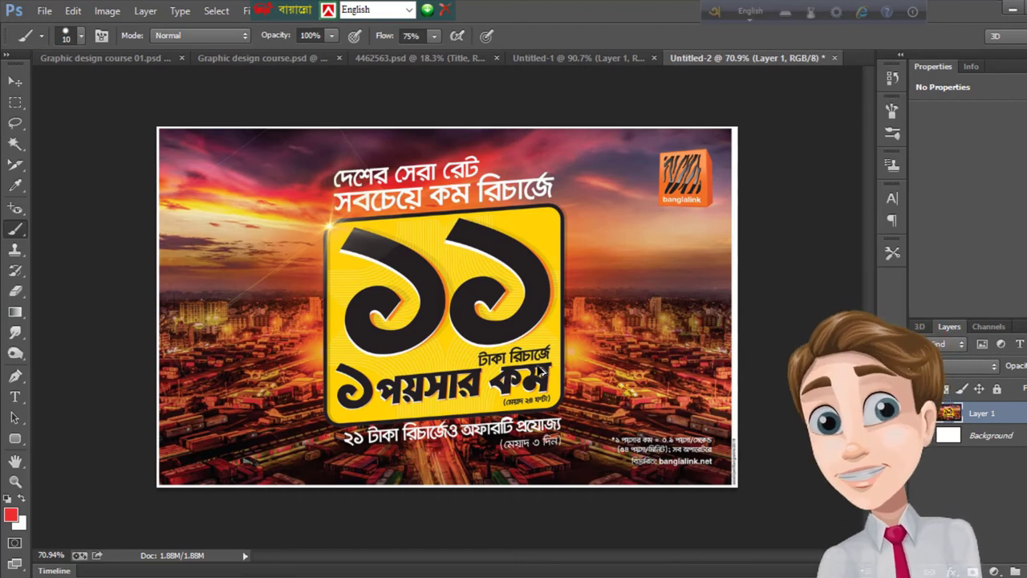
scroll(578, 415, "up", 4)
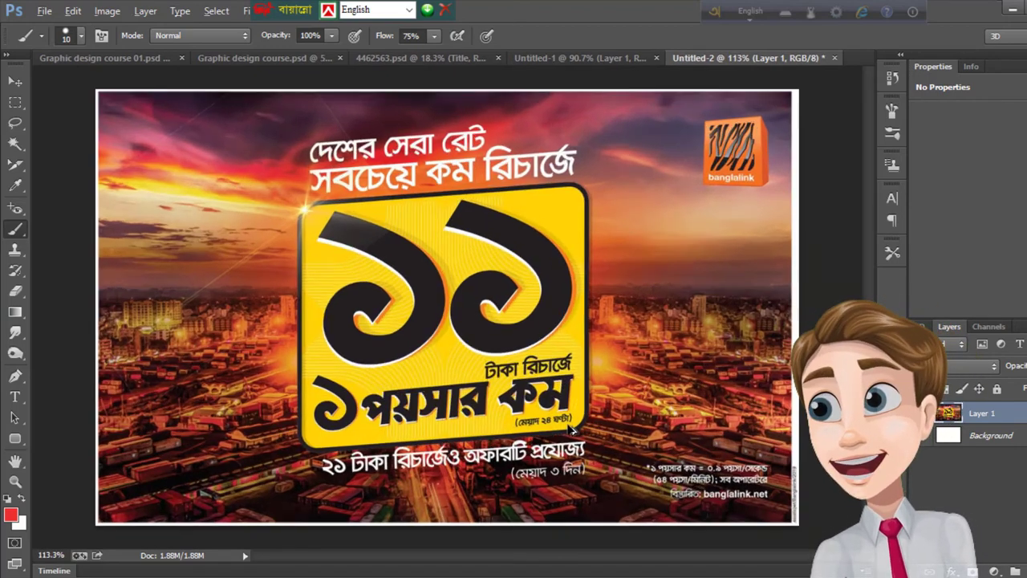
scroll(539, 449, "up", 1)
scroll(546, 441, "down", 3)
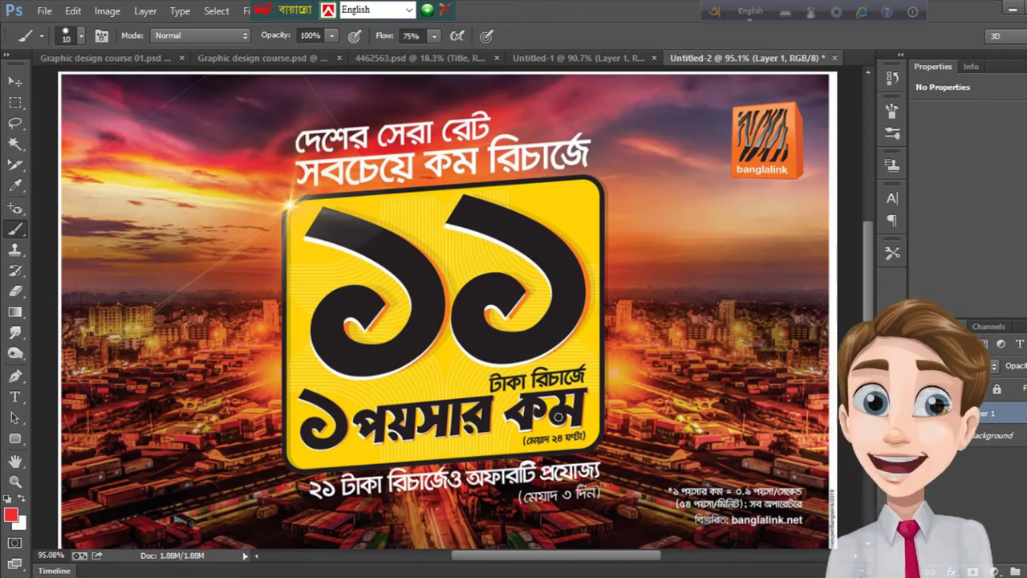
scroll(569, 448, "up", 5)
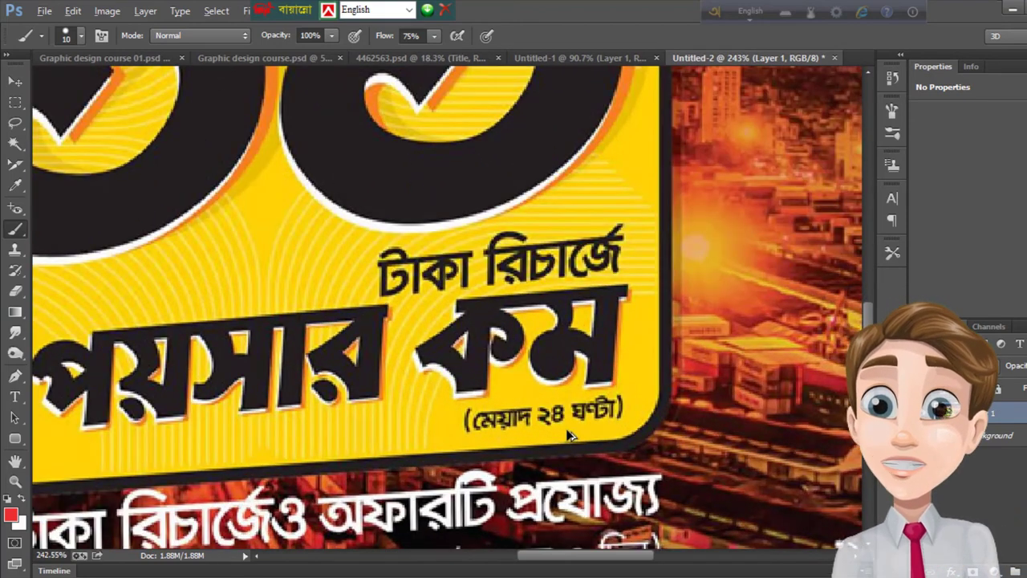
scroll(568, 434, "down", 5)
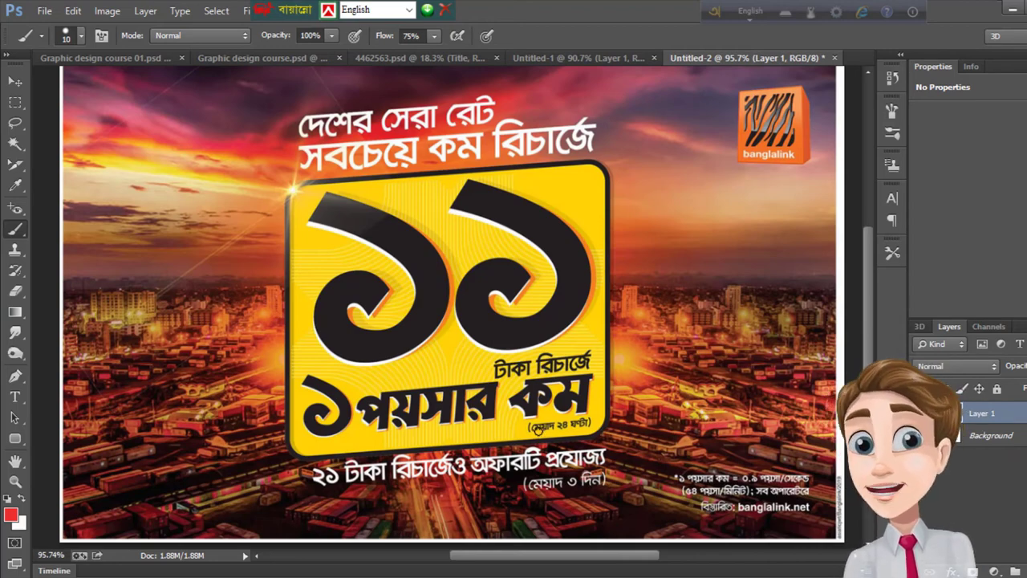
scroll(537, 433, "up", 3)
scroll(542, 429, "down", 2)
scroll(543, 426, "down", 2)
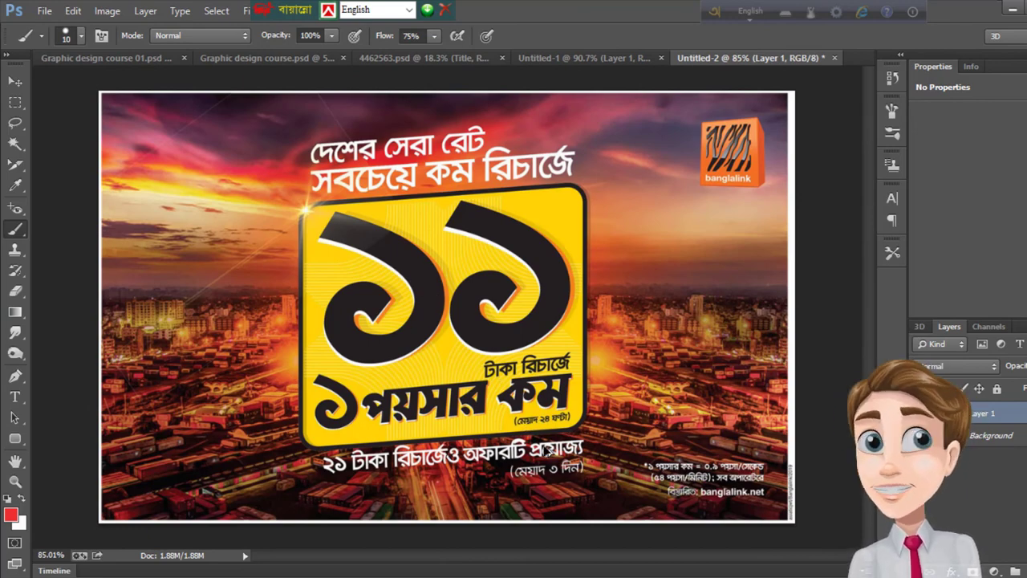
scroll(533, 429, "up", 3)
scroll(497, 417, "down", 3)
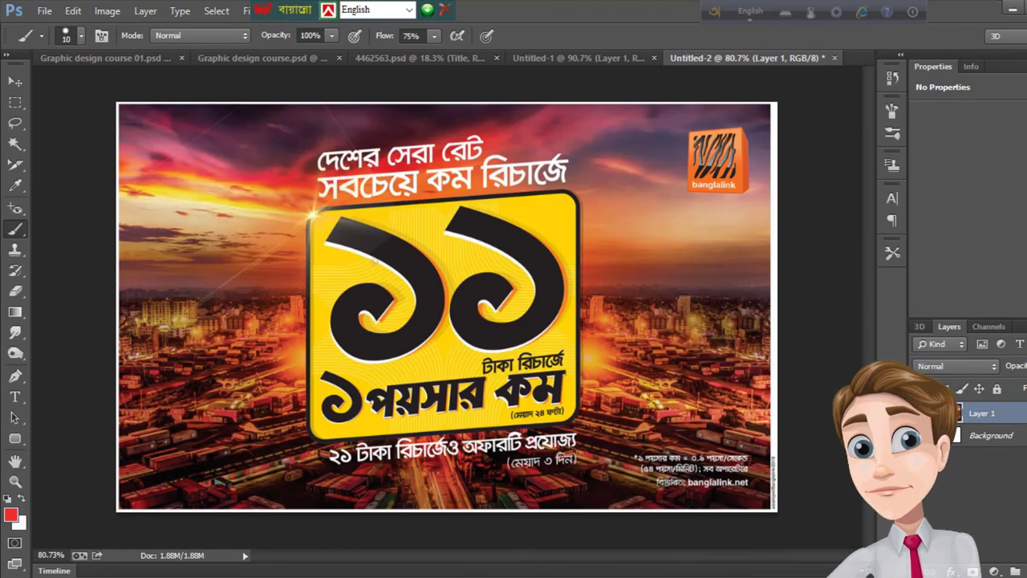
scroll(426, 238, "up", 2)
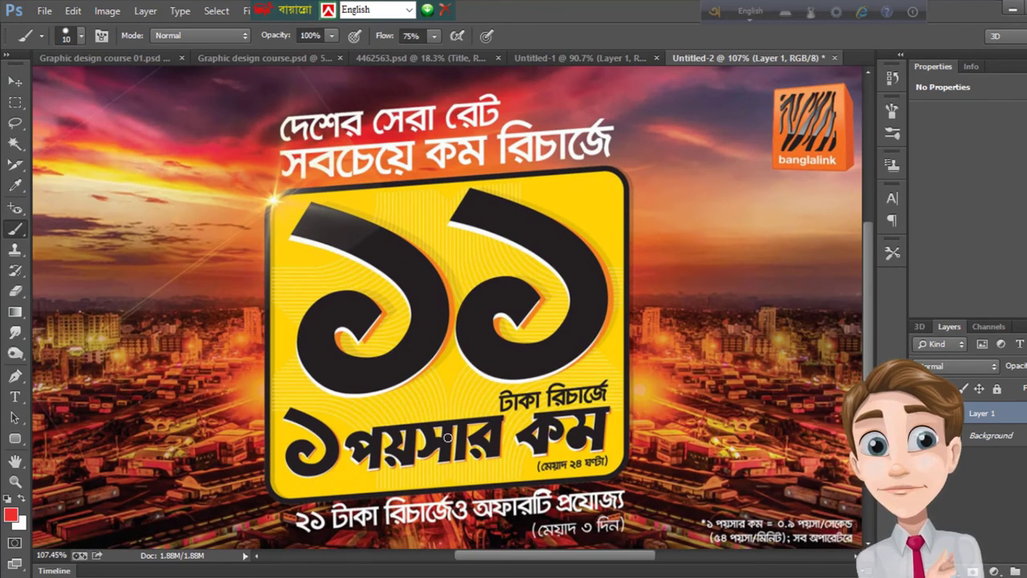
scroll(561, 288, "down", 2)
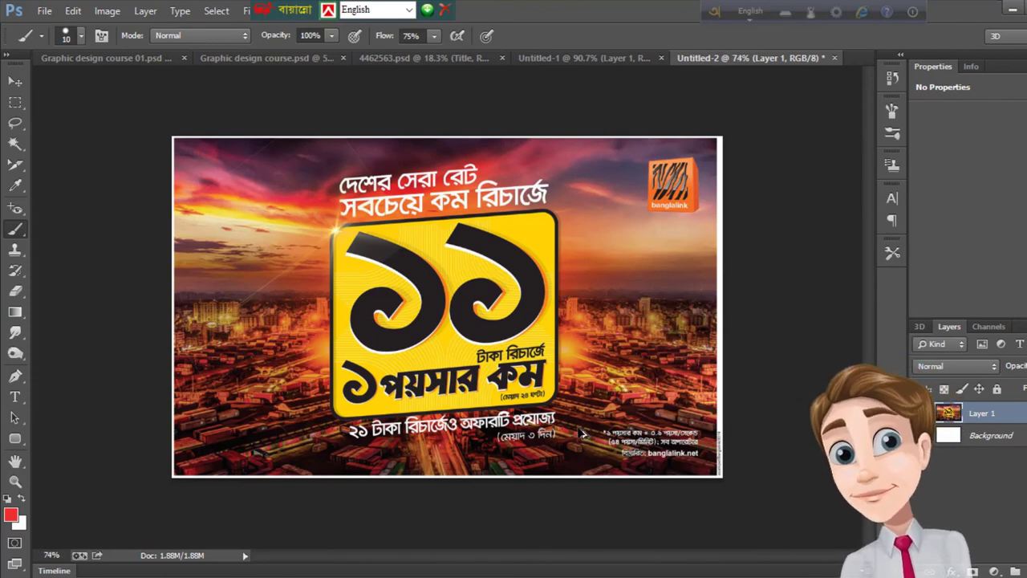
scroll(584, 440, "up", 2)
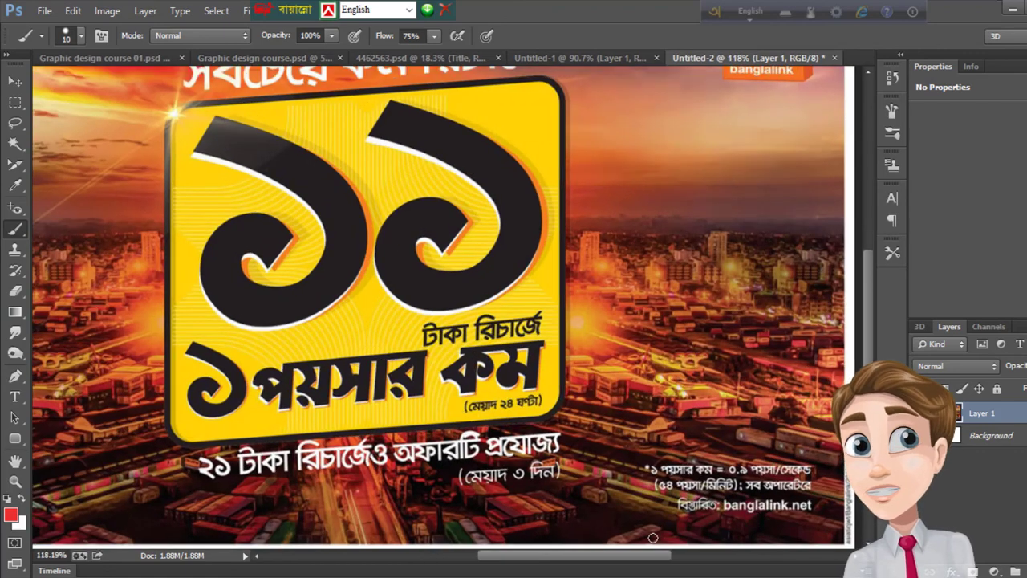
scroll(651, 557, "right", 2)
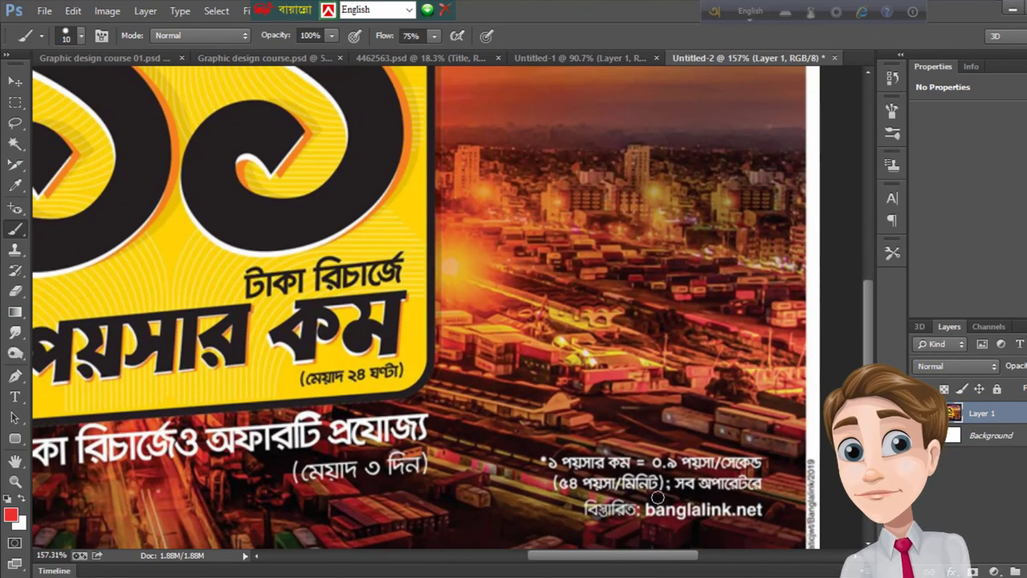
scroll(658, 506, "up", 1)
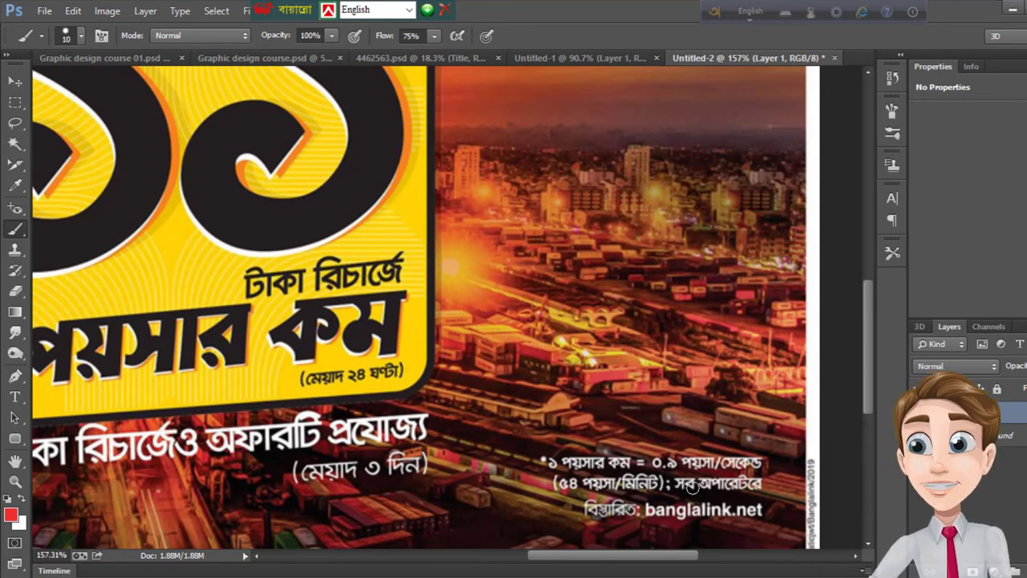
scroll(721, 489, "down", 1)
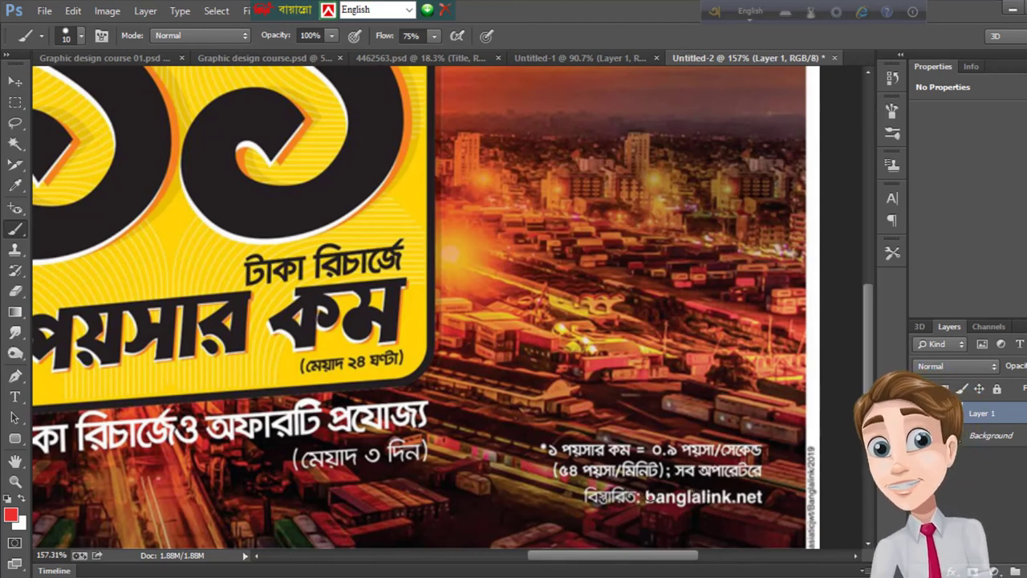
scroll(672, 489, "down", 2)
scroll(636, 415, "down", 3)
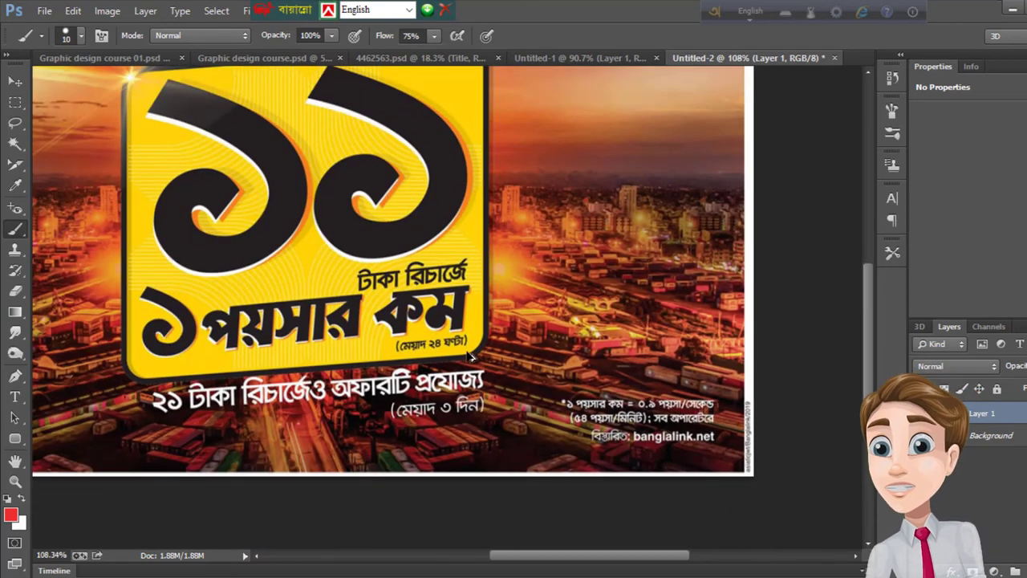
scroll(471, 356, "down", 2)
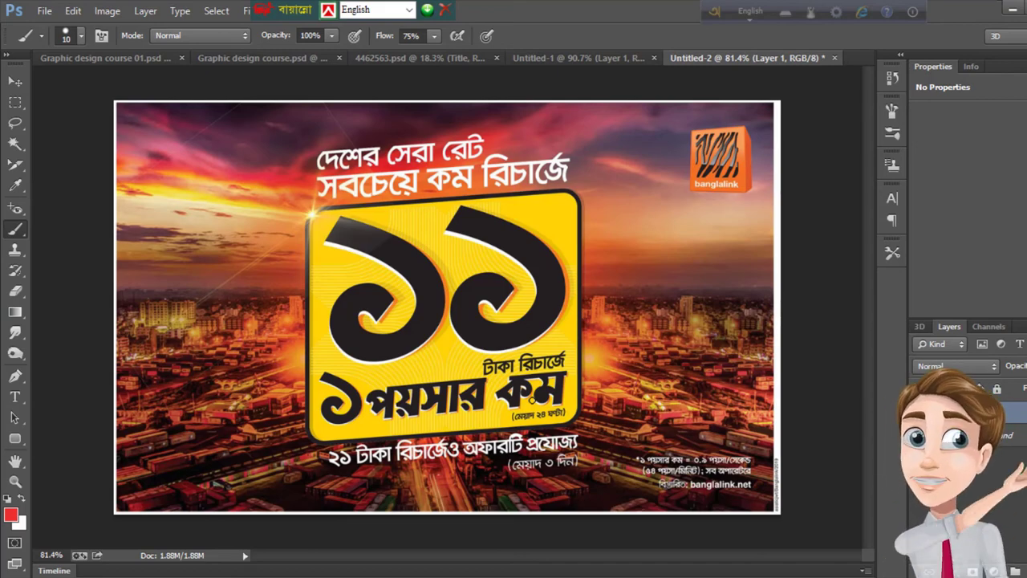
scroll(695, 500, "up", 5)
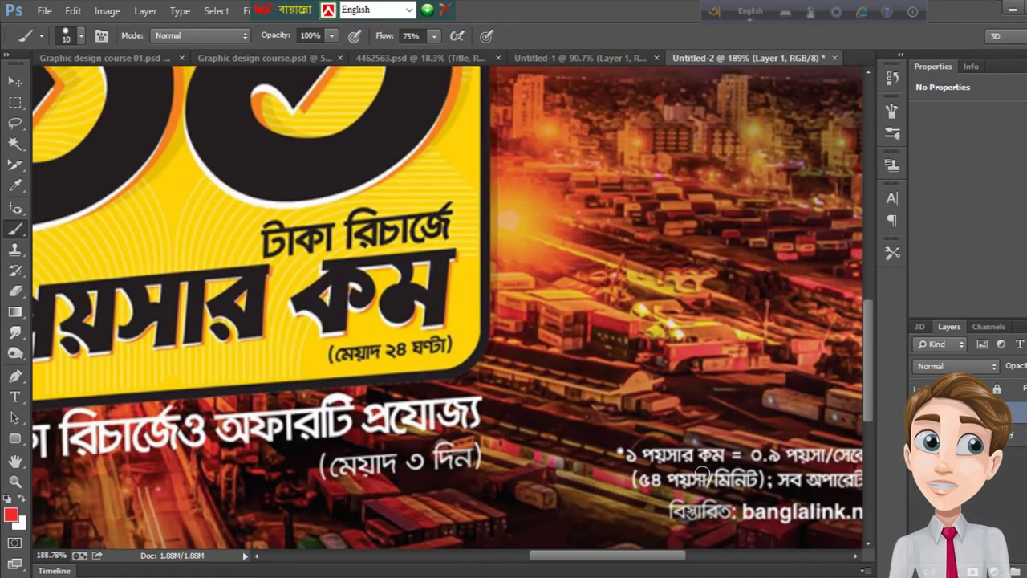
scroll(701, 474, "down", 5)
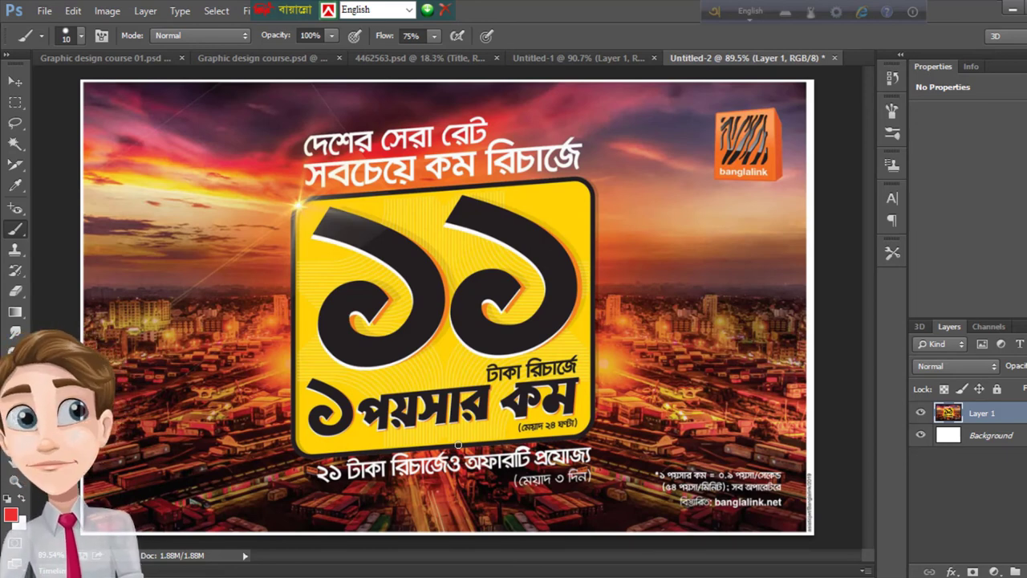
scroll(679, 412, "up", 3)
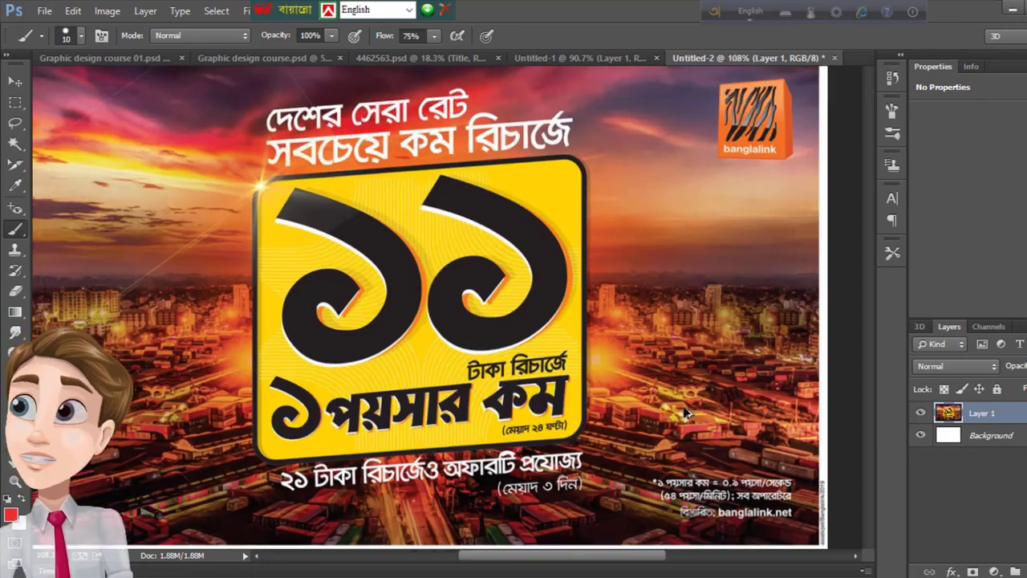
scroll(498, 353, "down", 3)
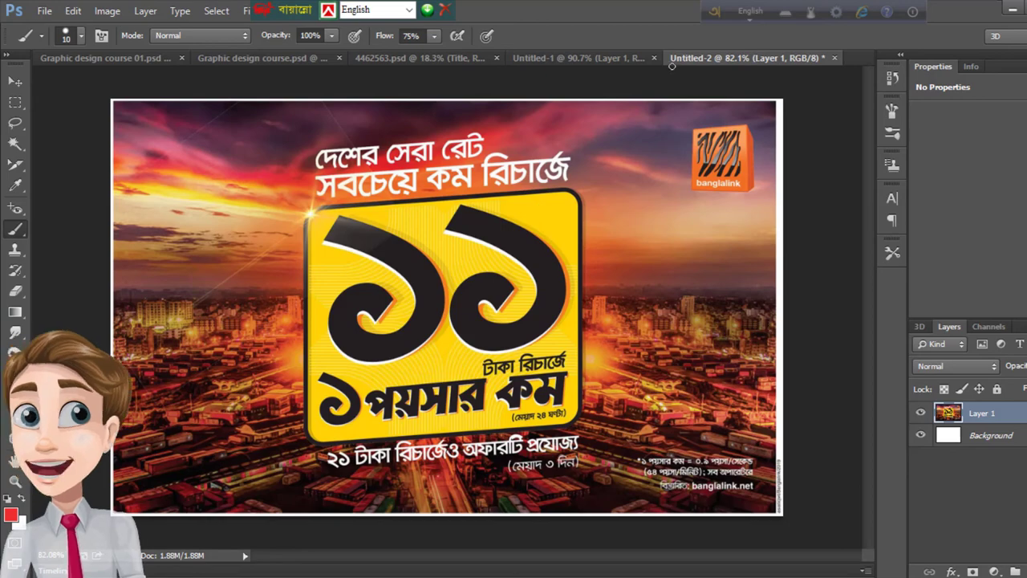
Step: Switch to the Untitled-1 Banglalink 1GB poster and zoom until the whole banner fits
left_click(622, 56)
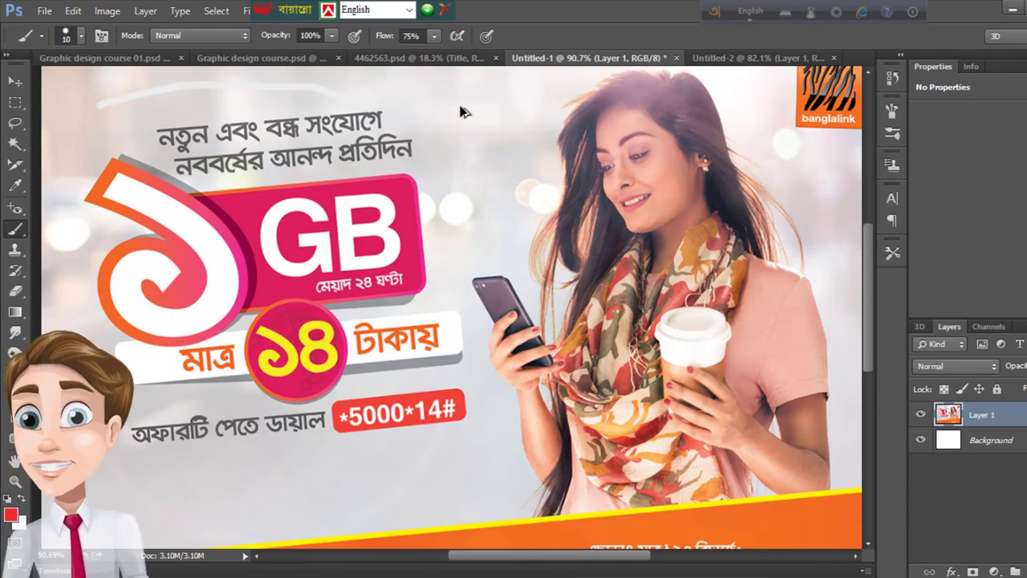
scroll(361, 163, "up", 2)
scroll(350, 166, "down", 3)
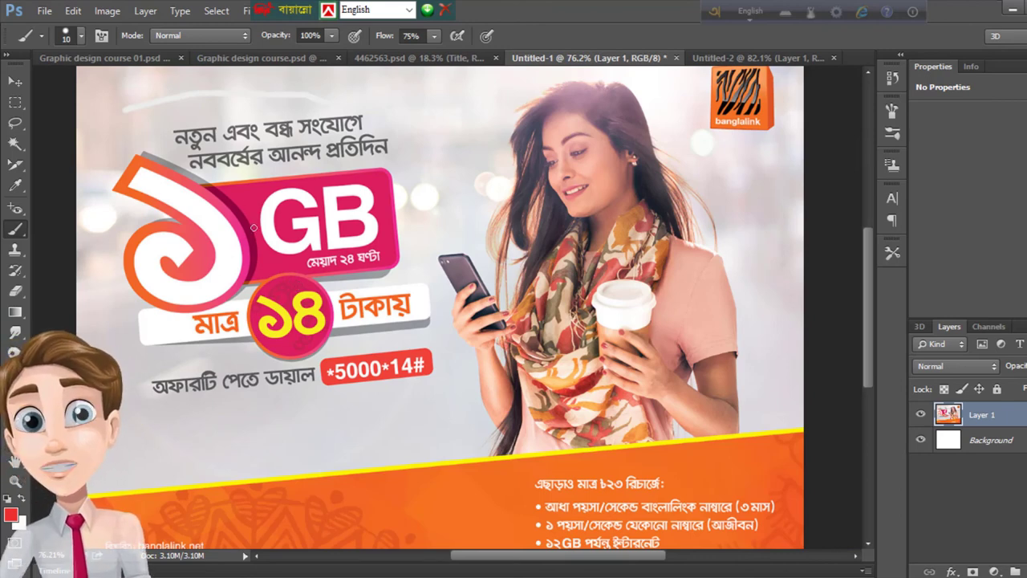
scroll(253, 228, "down", 3)
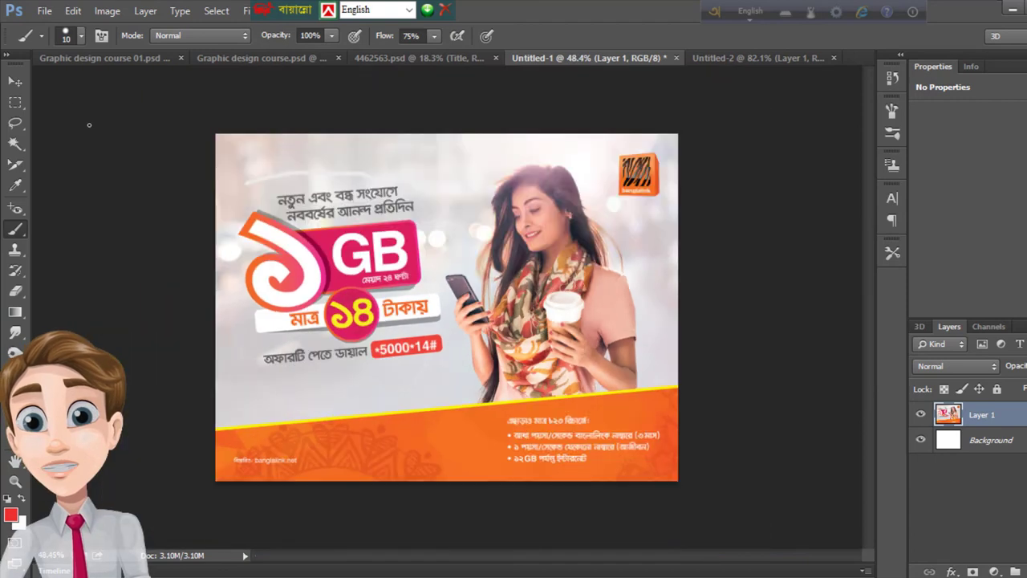
Step: Switch to Graphic design course 01.psd to show the red five-principles slide
left_click(95, 58)
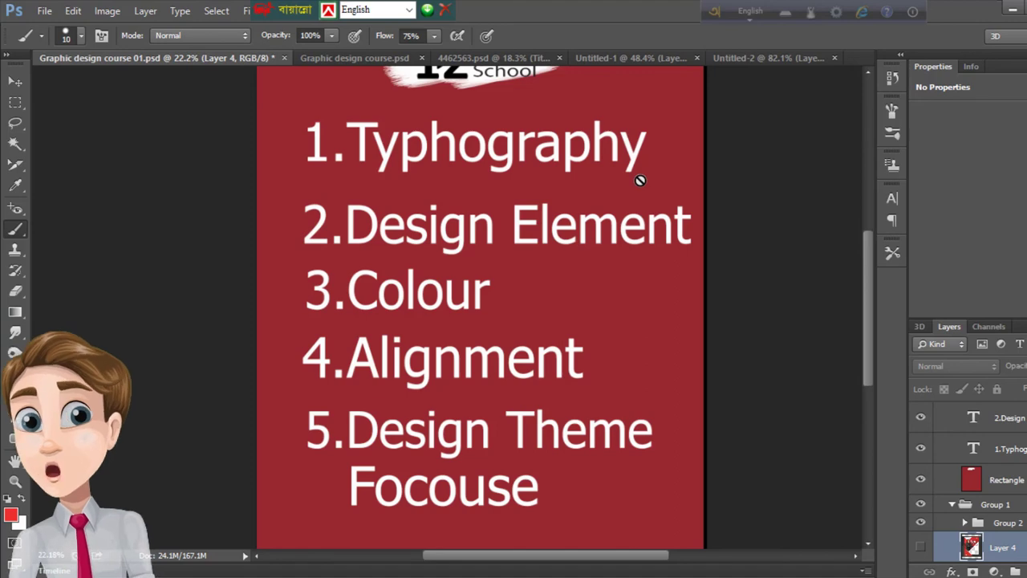
Step: Switch to the blue BUSINESS TEAMWORK flyer 4462563.psd and zoom around it
left_click(522, 59)
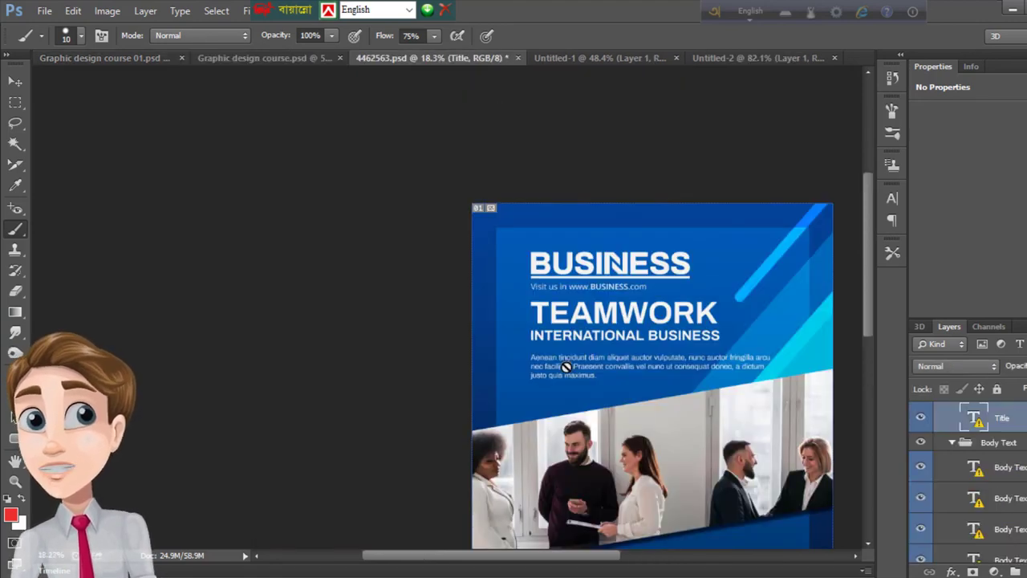
scroll(566, 366, "up", 2)
scroll(559, 282, "down", 2)
scroll(553, 193, "down", 1)
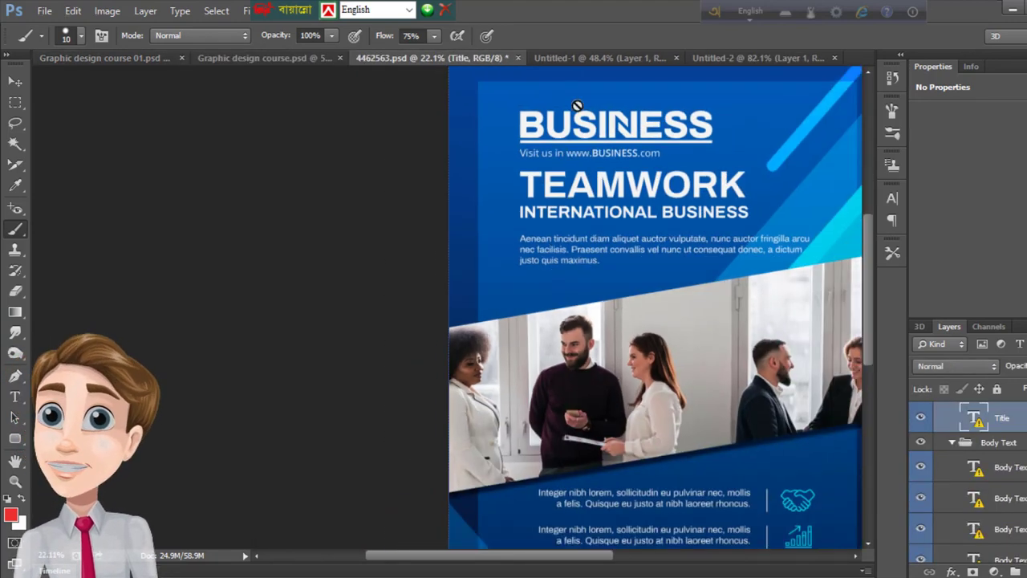
scroll(523, 266, "down", 2)
scroll(577, 225, "up", 2)
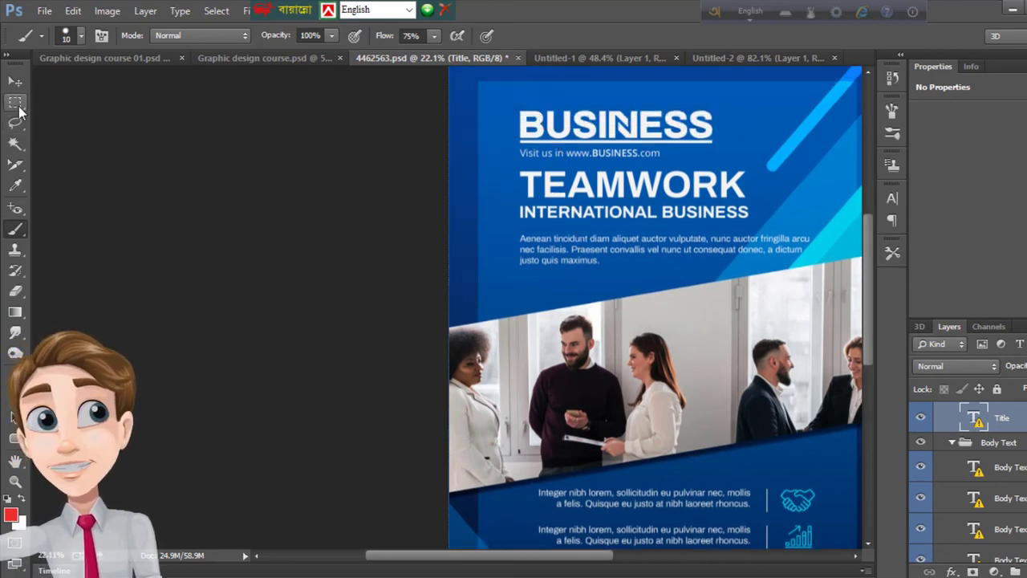
Step: Drag rectangular marquee guides along the text block, body text and icon column edges
left_click(17, 105)
left_click_drag(523, 105, 544, 285)
scroll(725, 385, "down", 5)
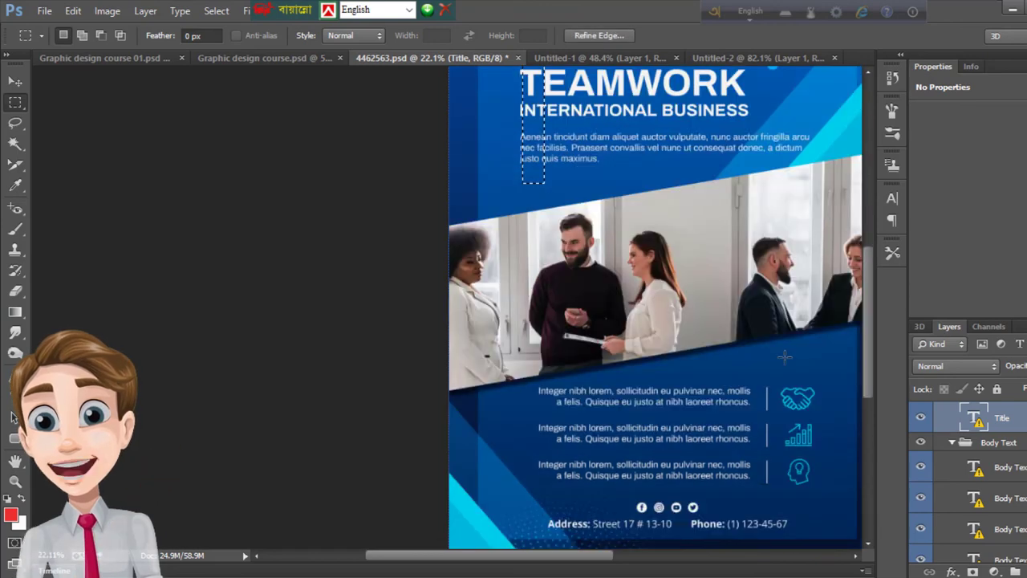
left_click_drag(742, 271, 753, 454)
left_click_drag(650, 424, 740, 432)
left_click_drag(812, 301, 855, 478)
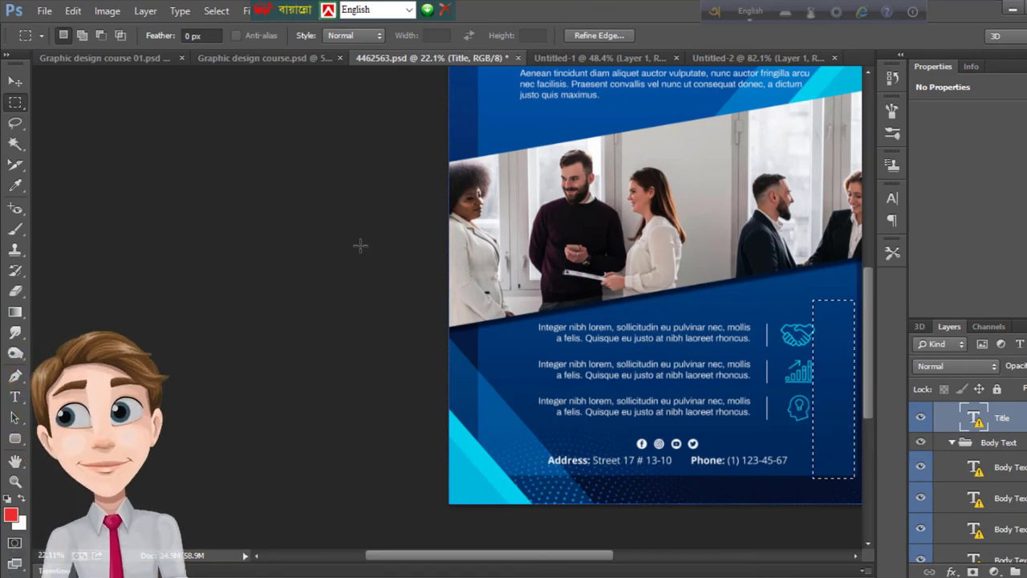
Step: Deselect and fit the whole flyer on screen
key("ctrl+d")
key("ctrl+0")
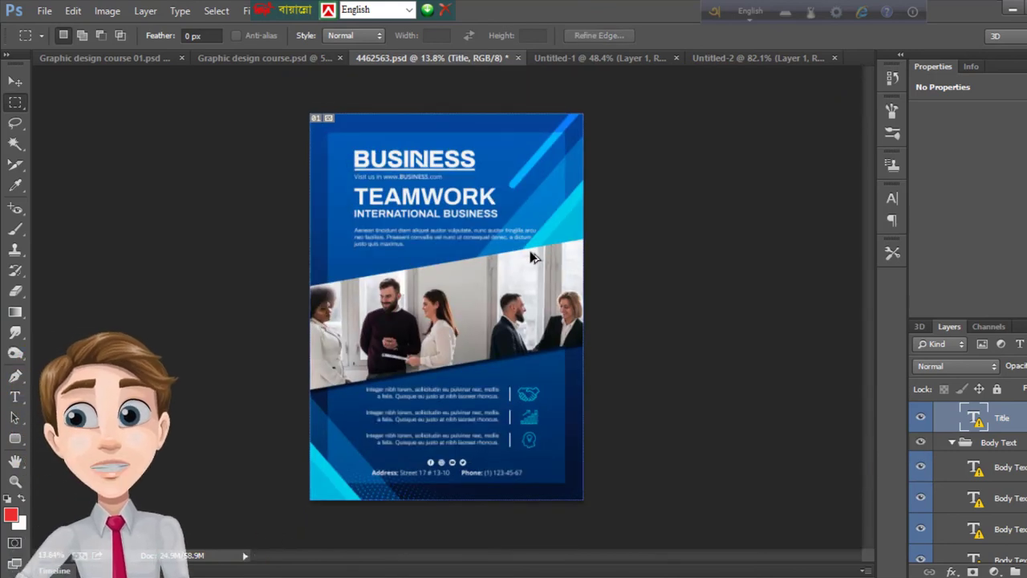
scroll(534, 257, "up", 3)
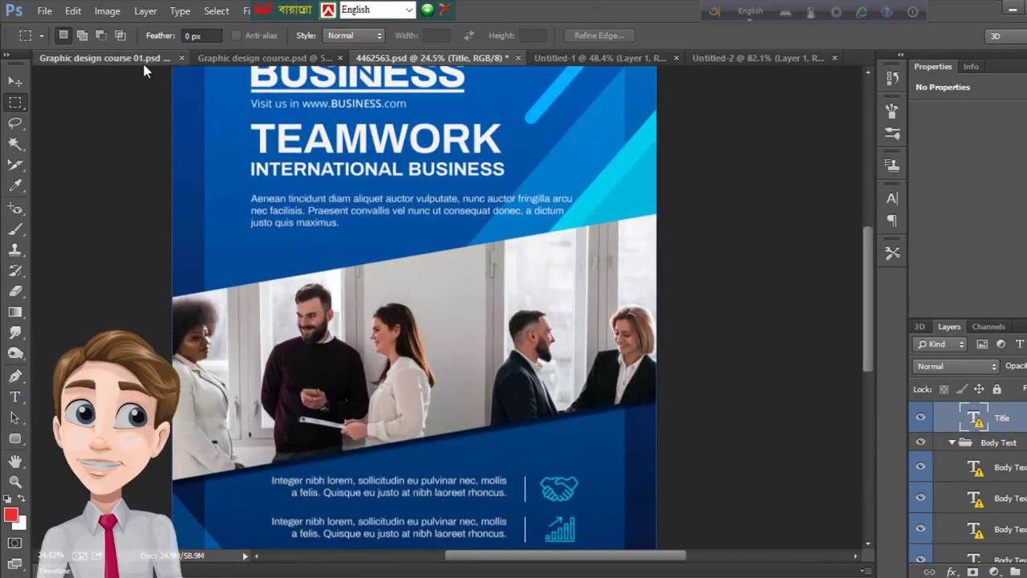
left_click(143, 59)
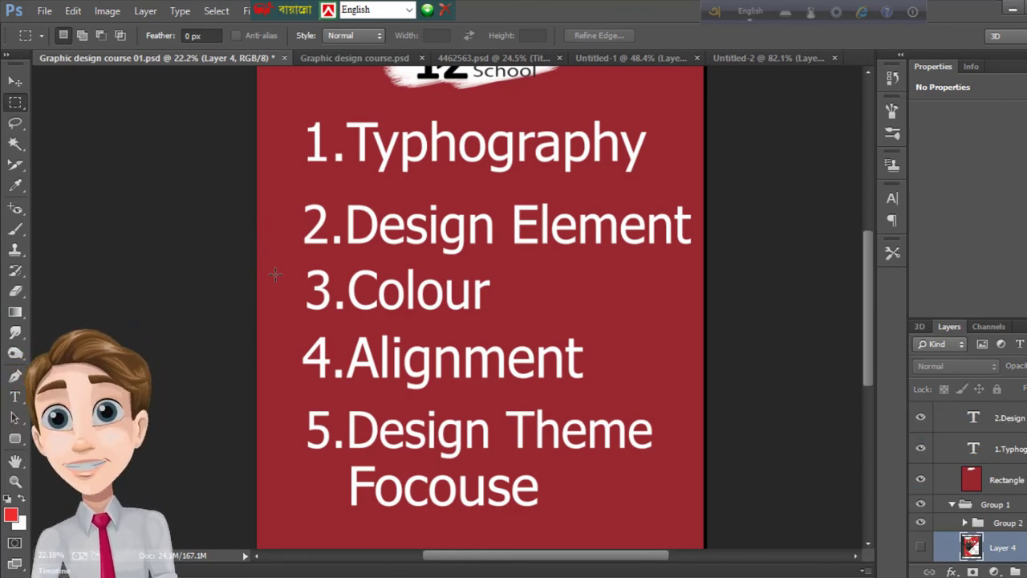
left_click(747, 58)
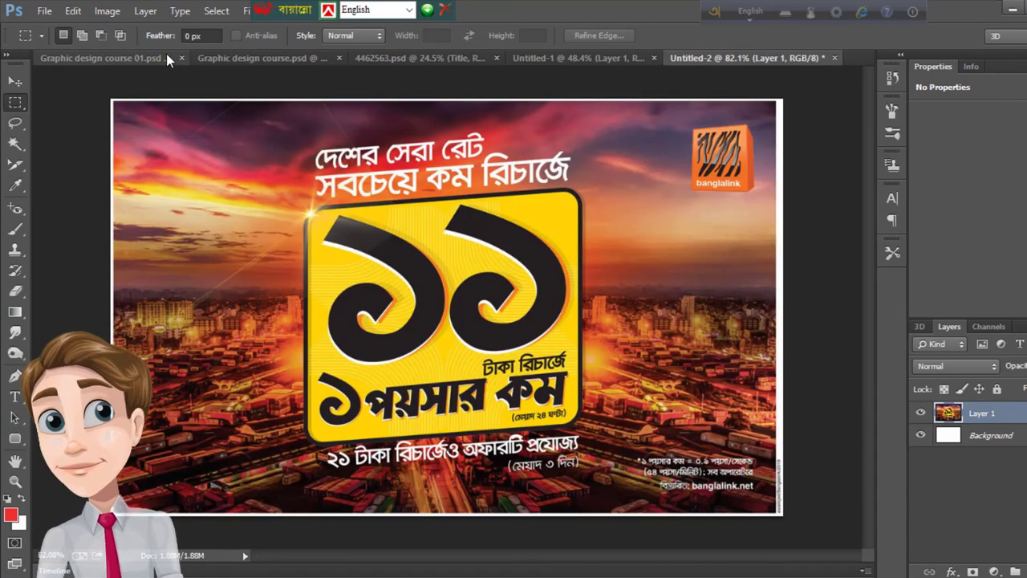
left_click(141, 58)
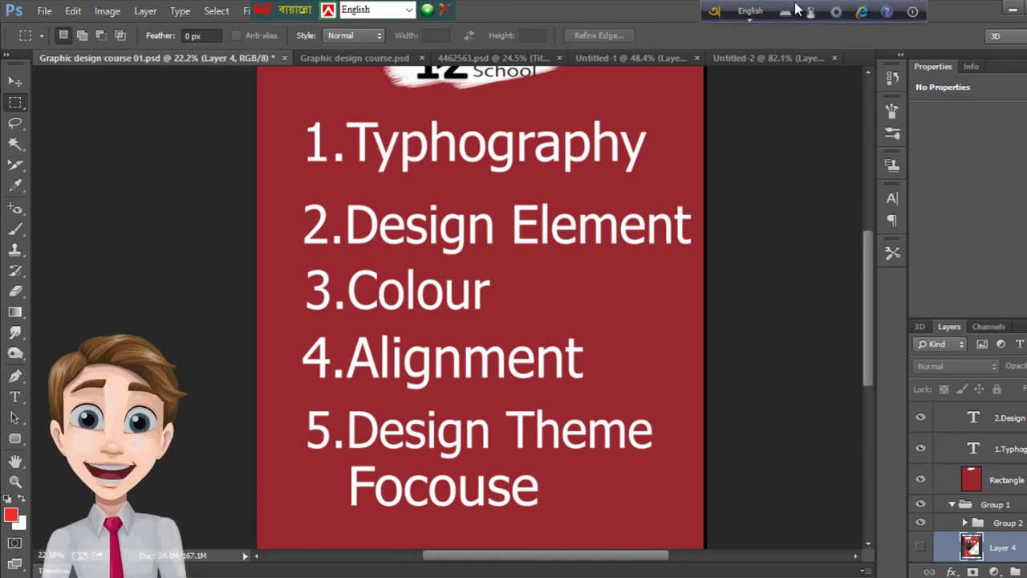
left_click(498, 60)
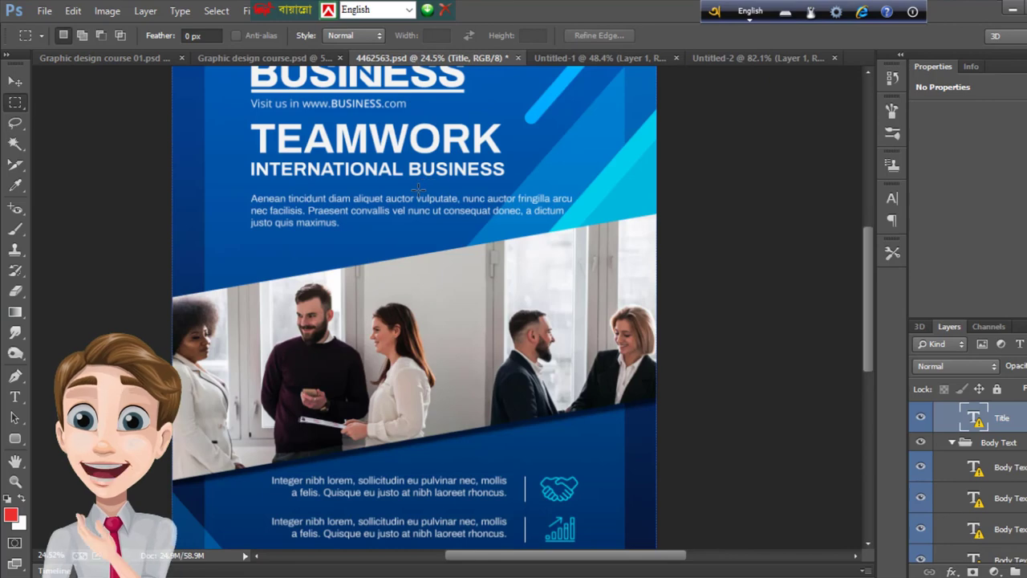
key("ctrl+0")
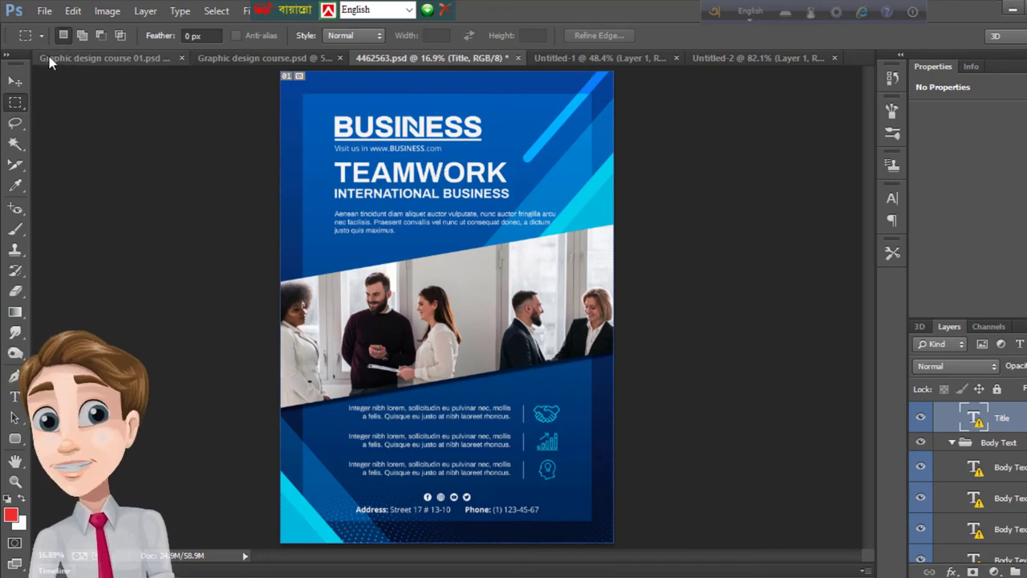
Step: Return to Graphic design course 01.psd with the Move tool selected
left_click(70, 58)
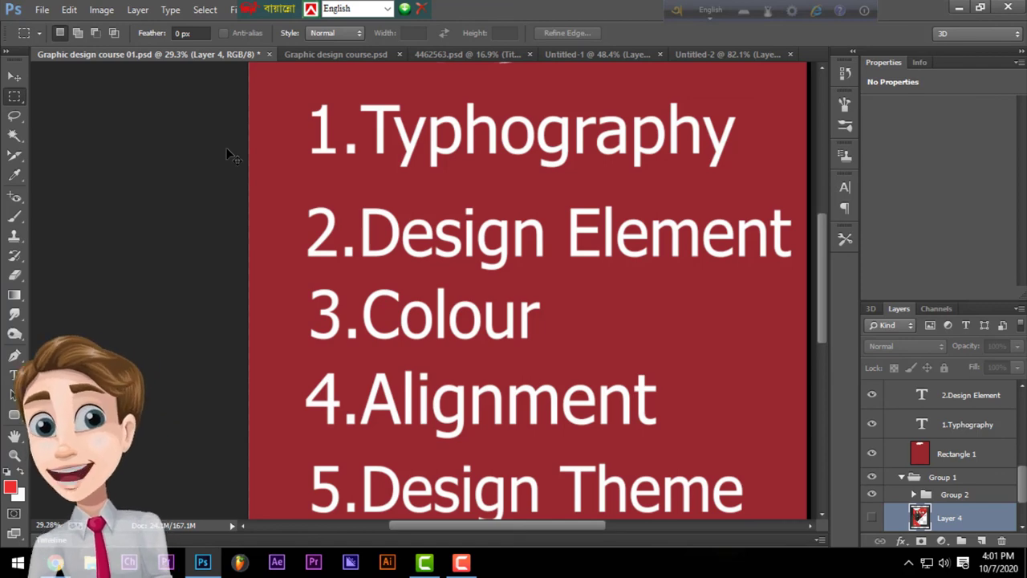
left_click(22, 78)
left_click(19, 97)
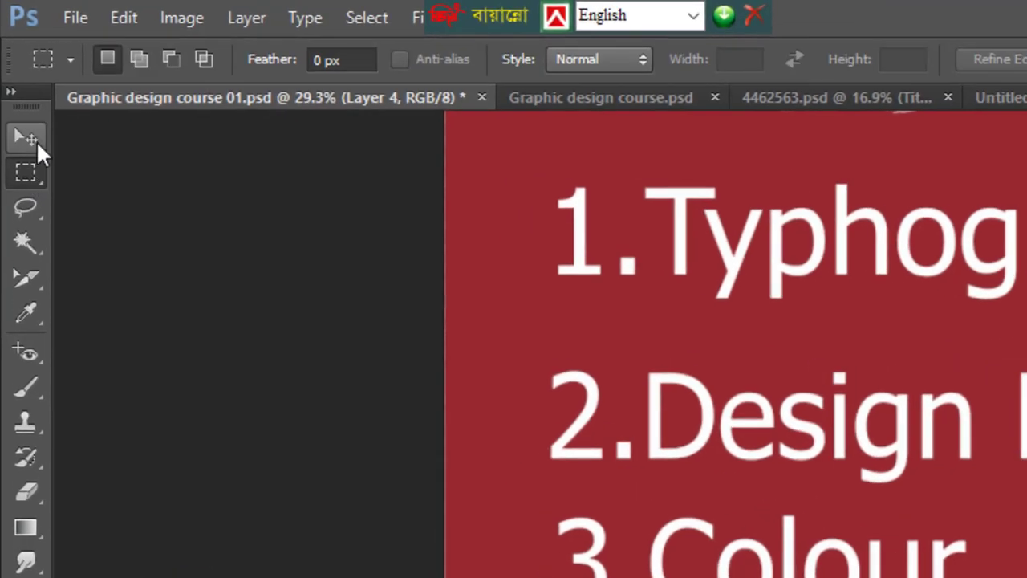
left_click(31, 139)
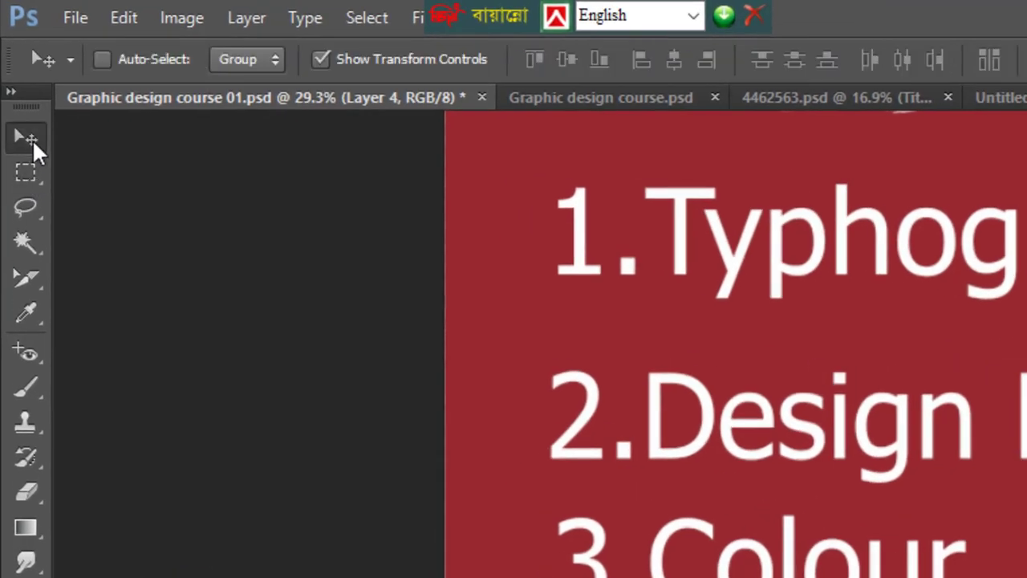